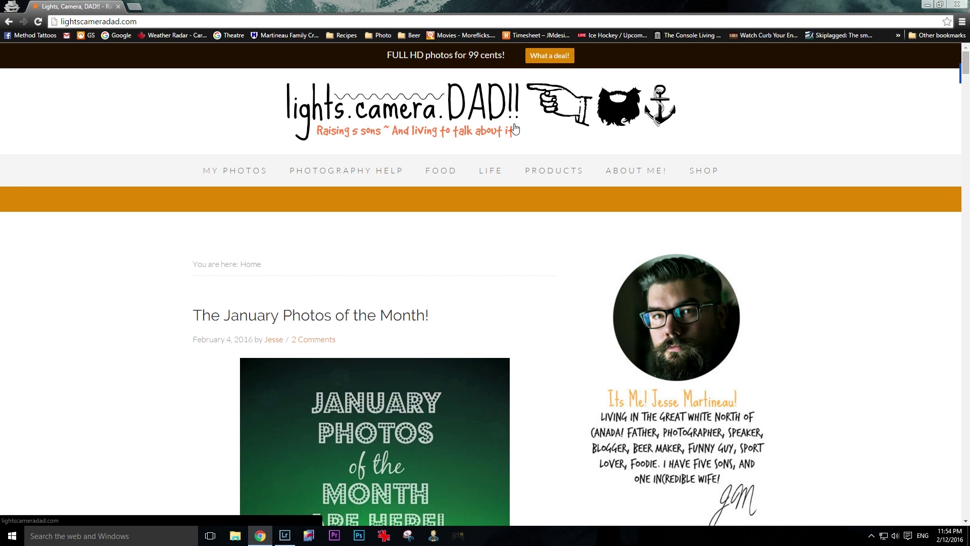
- Look over the photography blog's About Me page and its home page
click(644, 173)
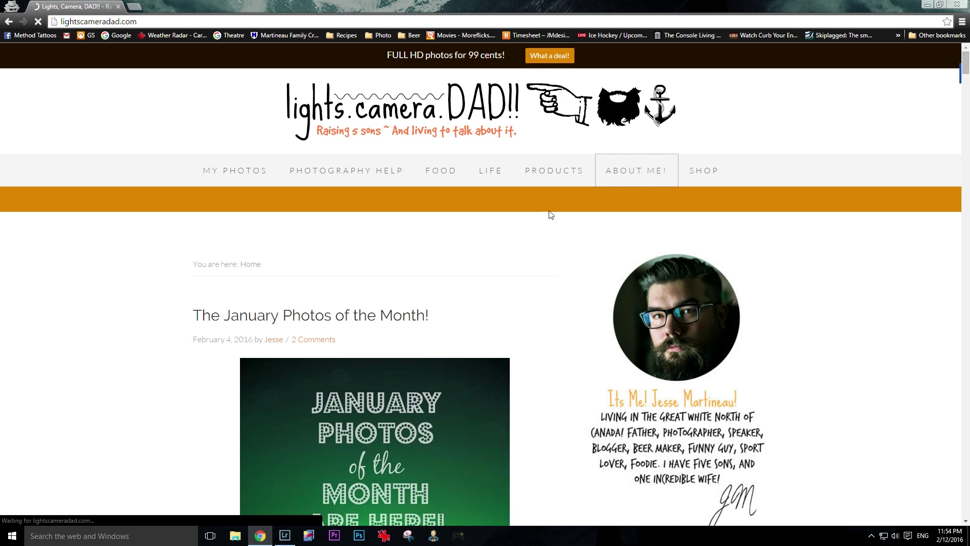
scroll(167, 275, down, 3)
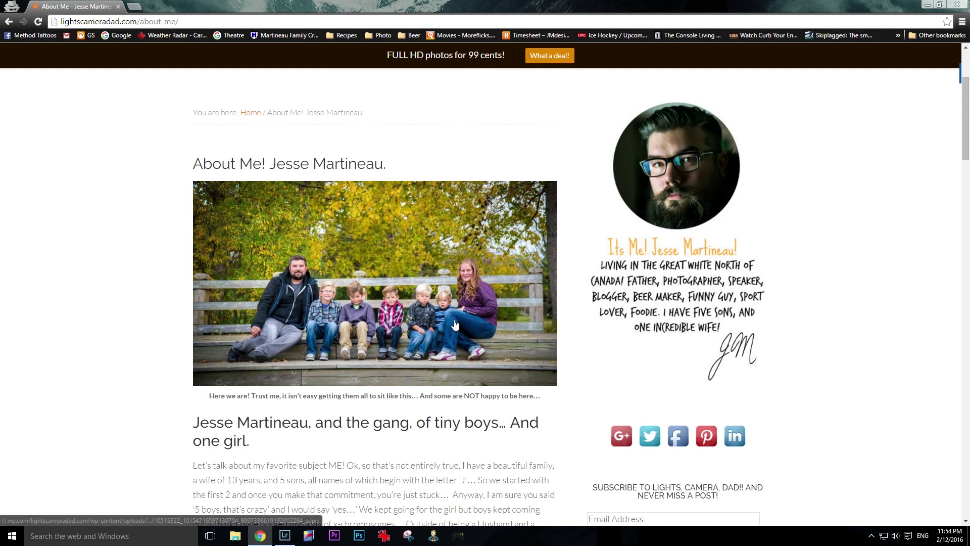
scroll(455, 325, up, 3)
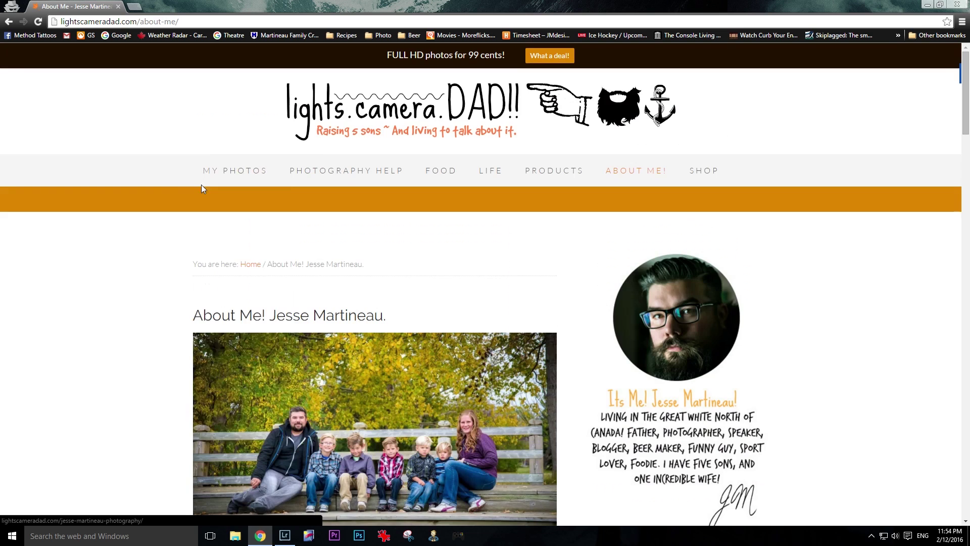
click(381, 117)
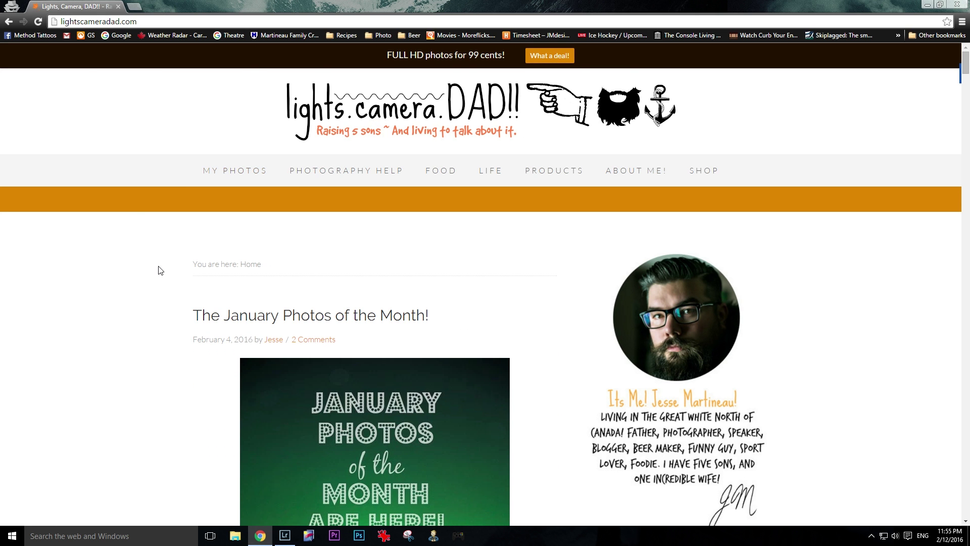
scroll(161, 270, down, 2)
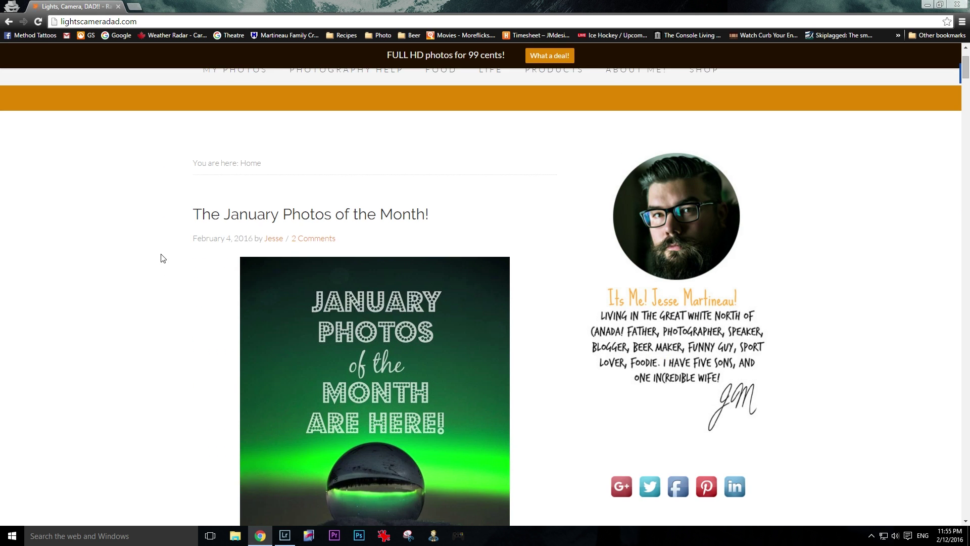
scroll(128, 260, up, 2)
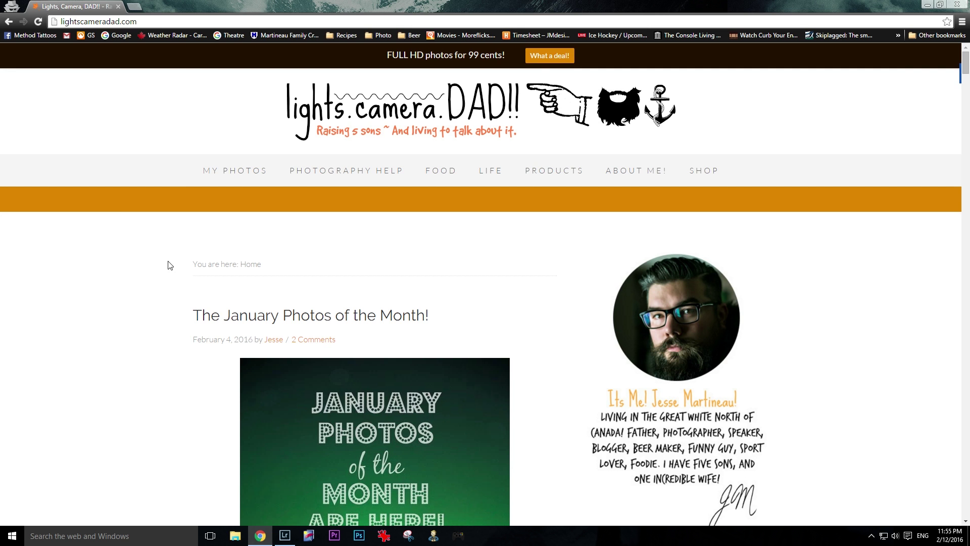
scroll(183, 275, down, 2)
scroll(152, 238, up, 2)
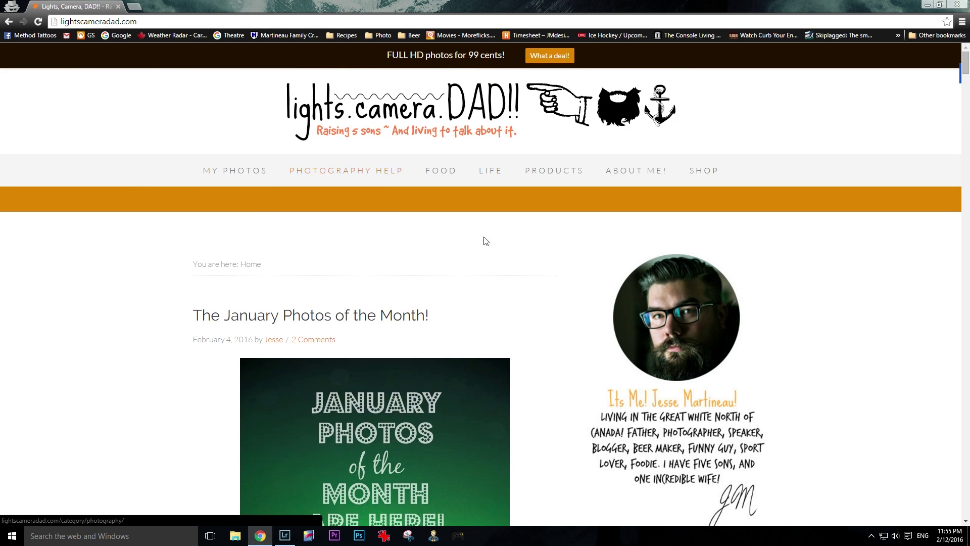
- Switch to Lightroom and warm the open lake photo's white balance to a temperature of about 4619
click(285, 540)
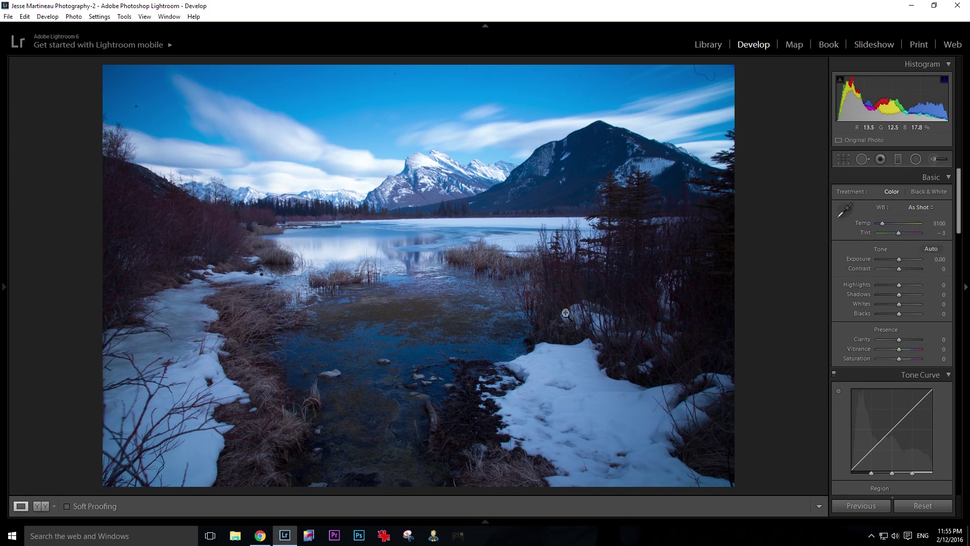
mouse_move(283, 537)
scroll(916, 268, down, 5)
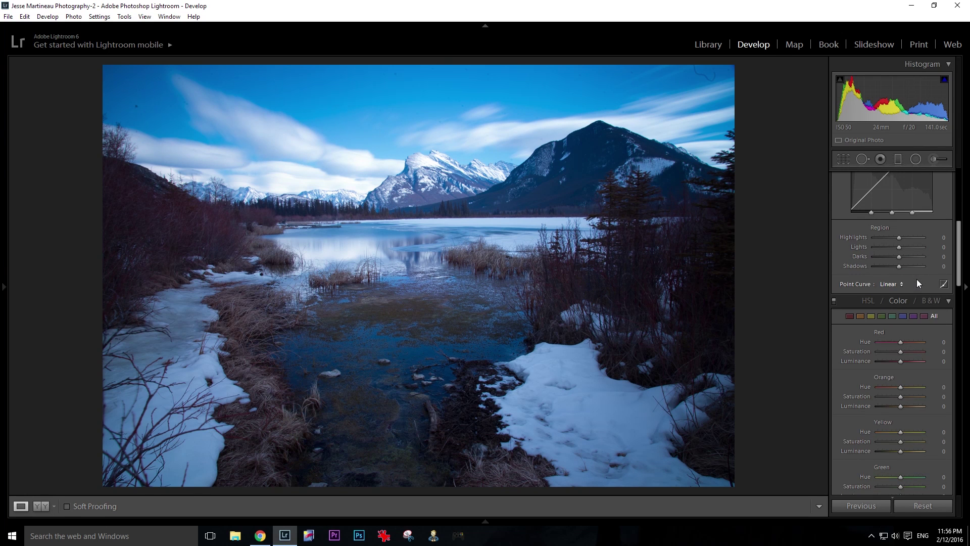
drag(959, 250, 950, 177)
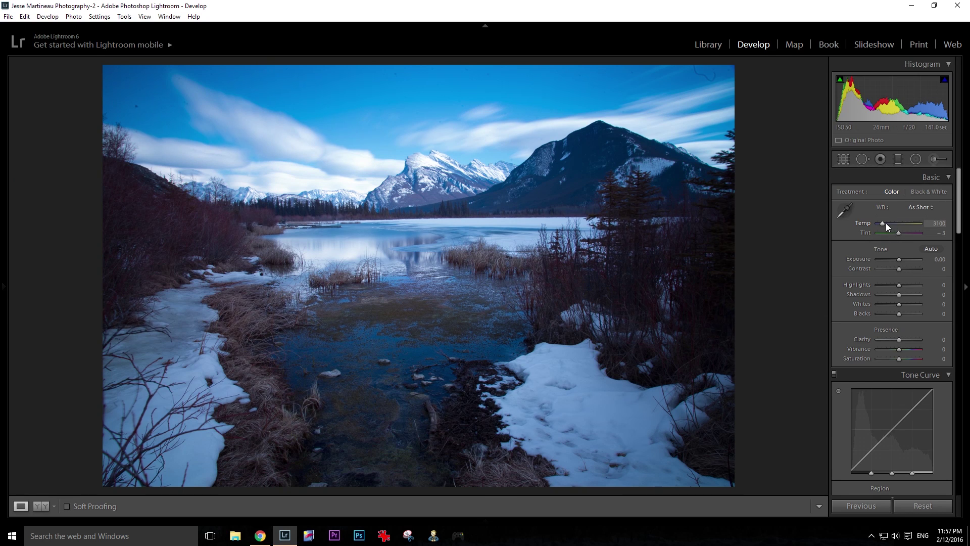
mouse_move(887, 223)
mouse_down()
mouse_move(931, 227)
mouse_move(891, 225)
mouse_up()
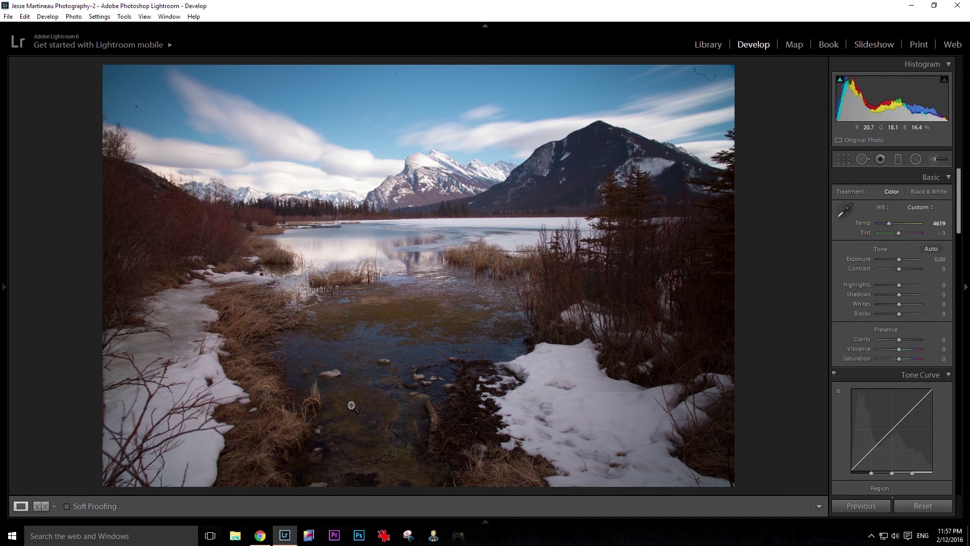
- Open the next lake photo, DSC_0818.NEF, and look through the imported photos in the filmstrip
key(Right)
mouse_move(324, 521)
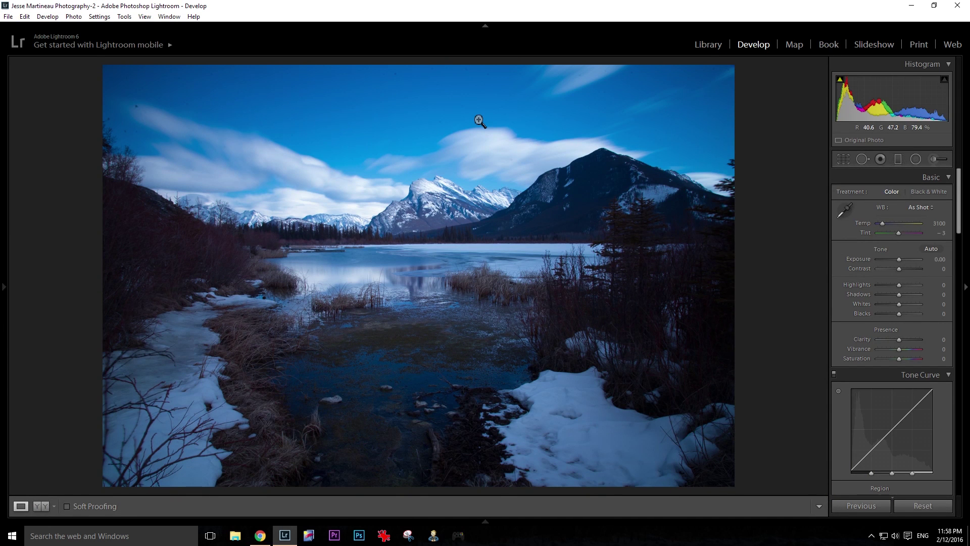
mouse_move(532, 520)
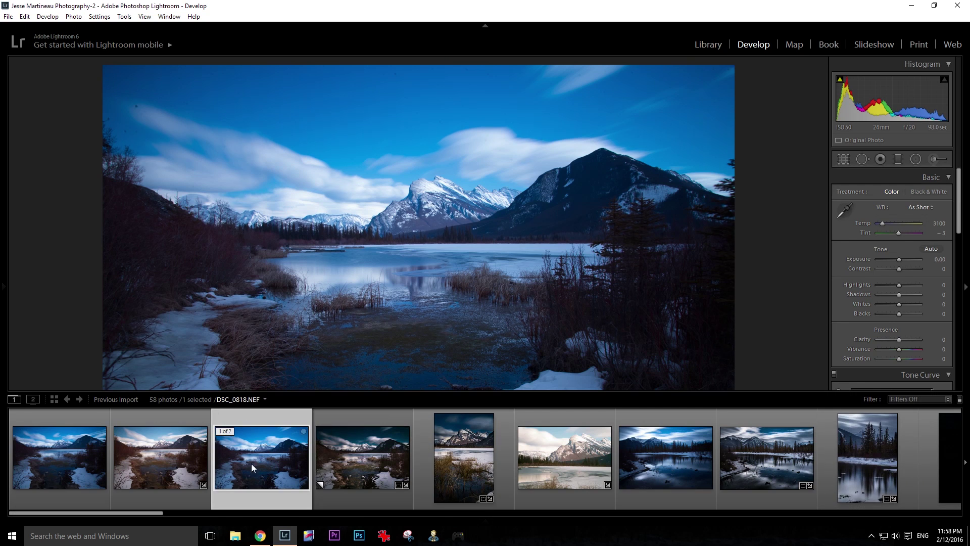
scroll(650, 464, down, 10)
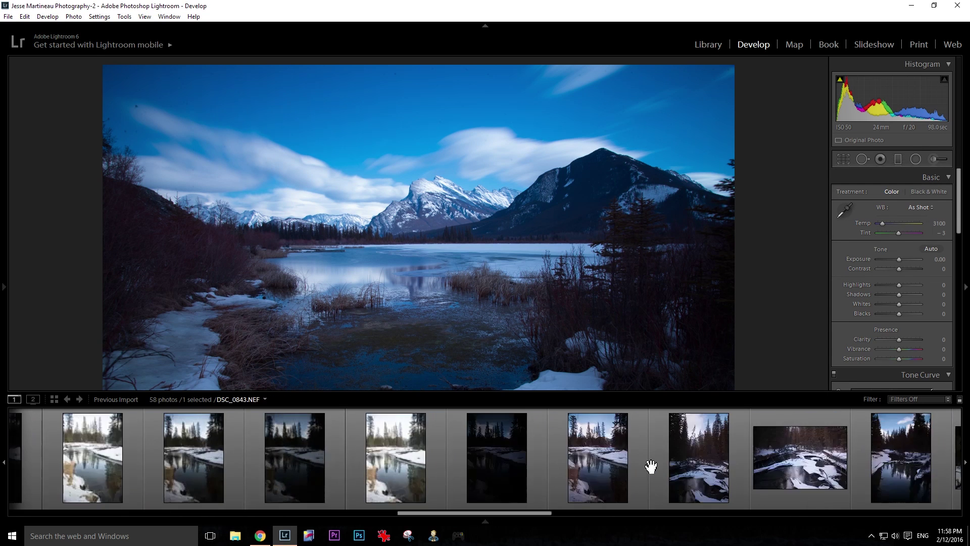
scroll(647, 463, up, 10)
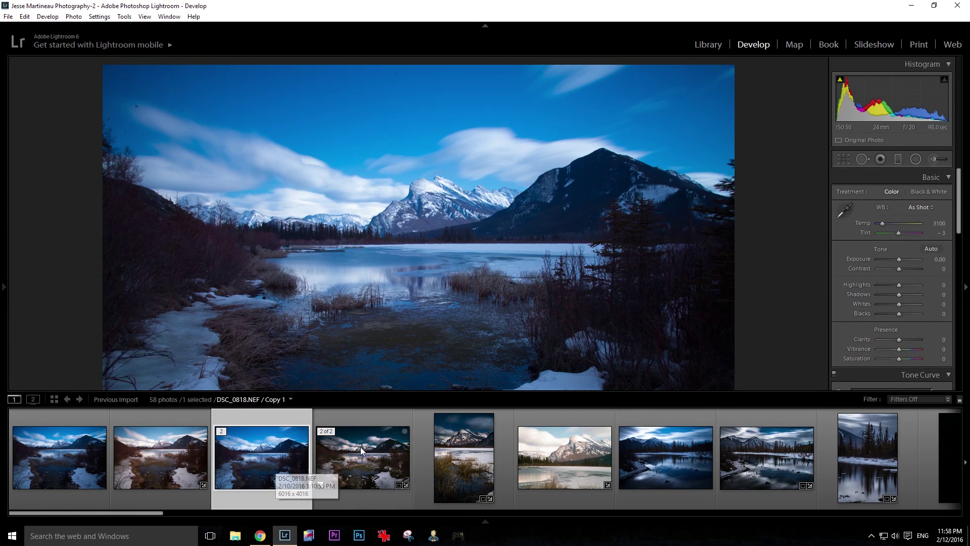
- Compare the edited virtual copy of DSC_0818.NEF with its unedited original, ending on the original
key(F6)
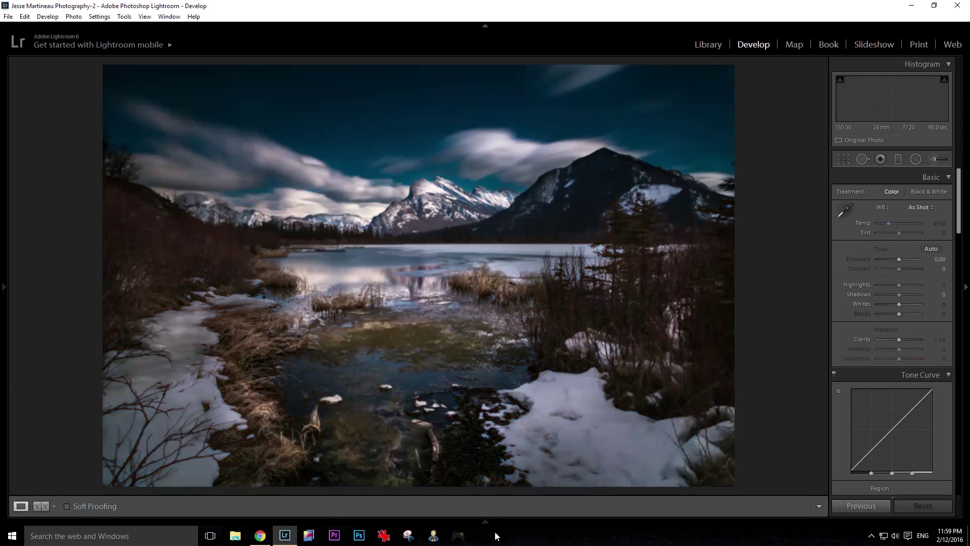
mouse_move(493, 519)
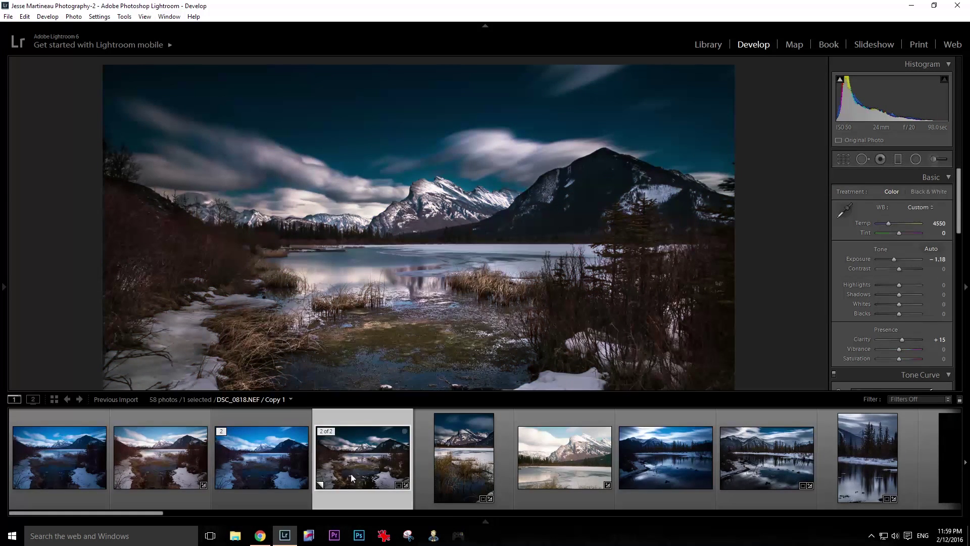
key(Left)
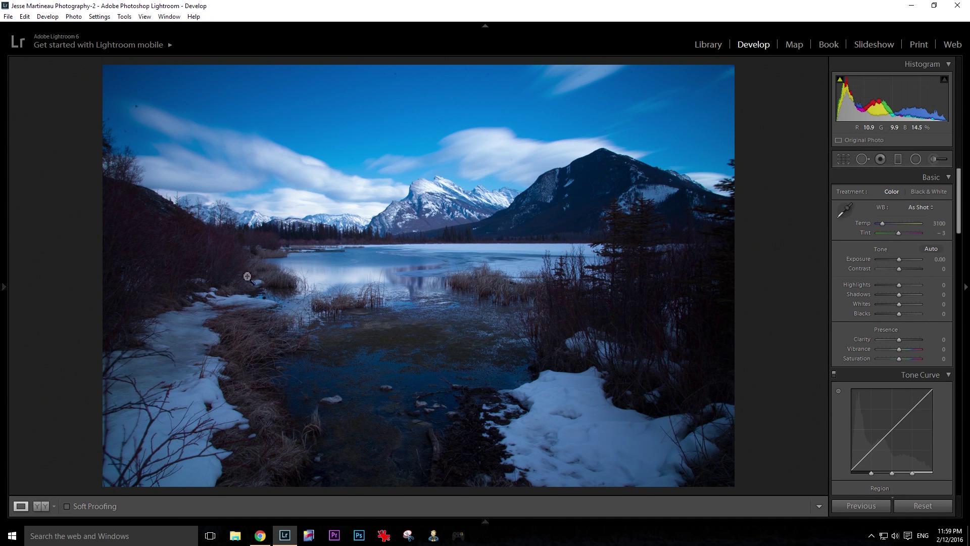
key(Right)
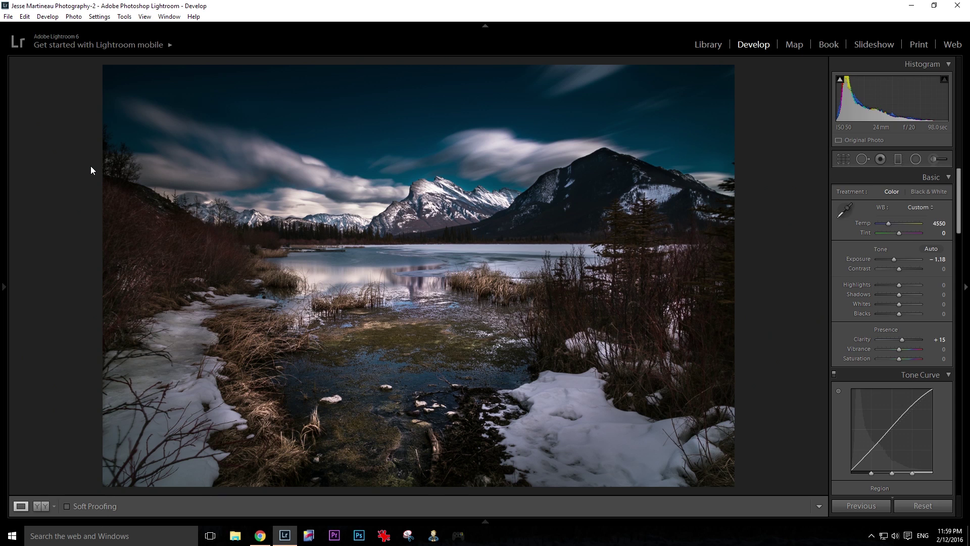
key(ctrl+shift+r)
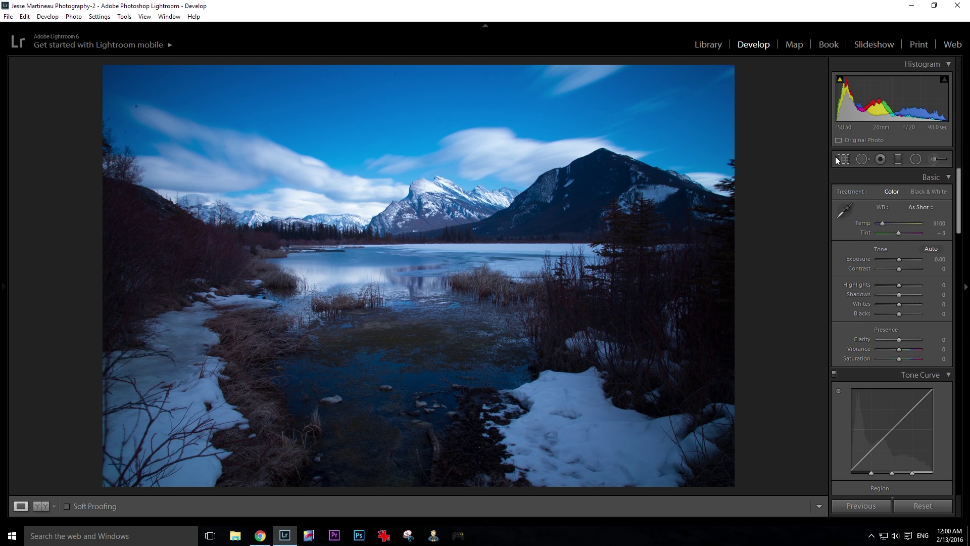
mouse_move(349, 518)
- Rotate the photo slightly with Crop & Straighten to adjust the lake's horizon, and apply the crop
click(843, 160)
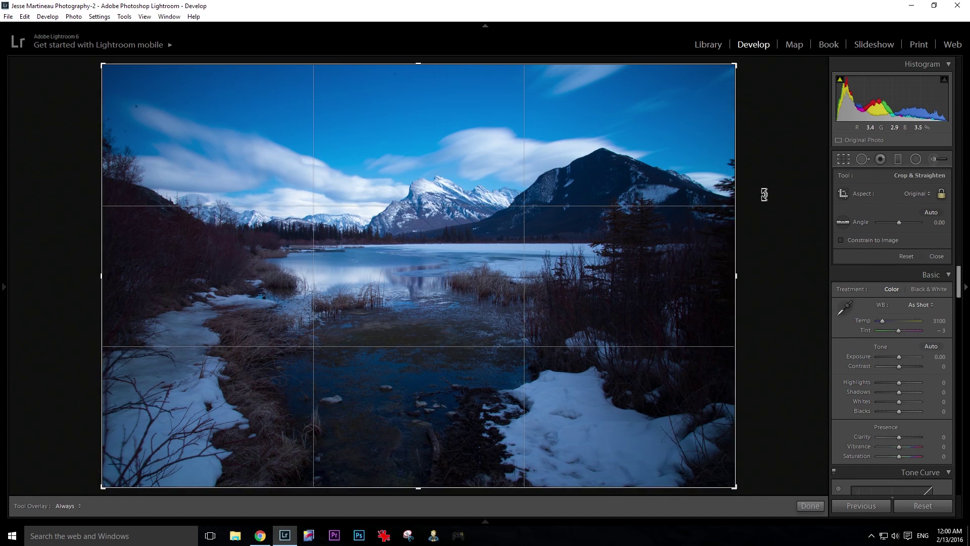
drag(787, 165, 789, 172)
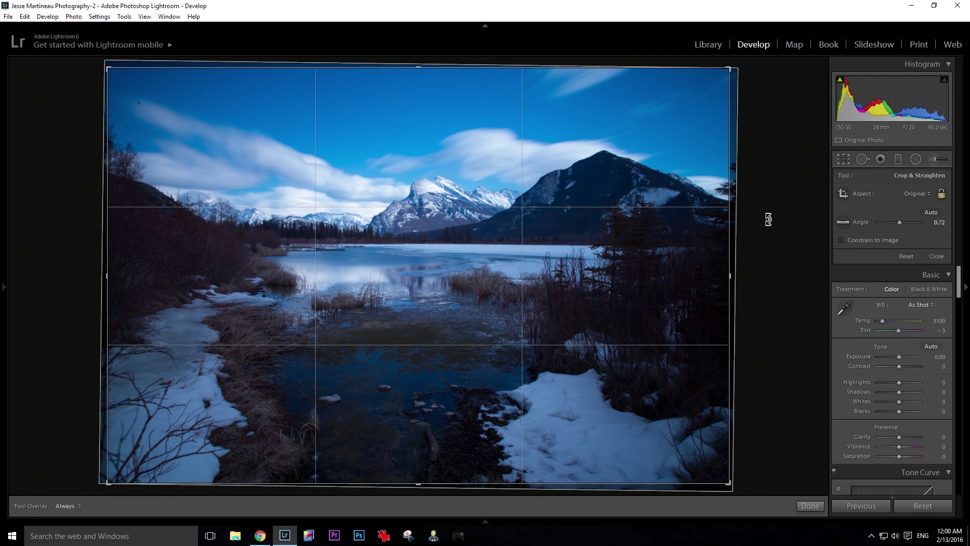
mouse_move(768, 218)
mouse_down()
mouse_move(763, 192)
mouse_move(774, 207)
mouse_up()
click(814, 510)
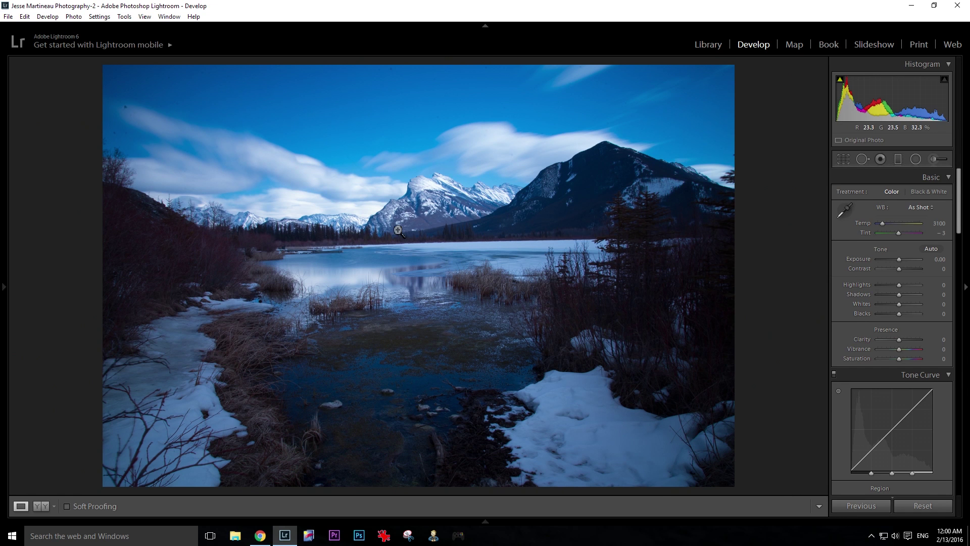
- Try an exaggerated tilt of about -11.45 degrees on the photo, and rotate it back to about -2.02 degrees
click(843, 159)
drag(769, 212, 762, 146)
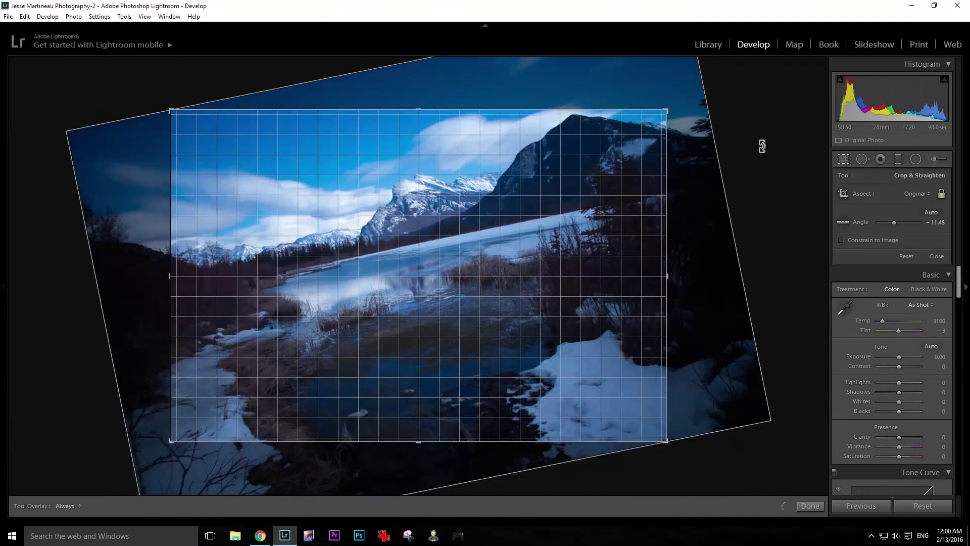
click(808, 506)
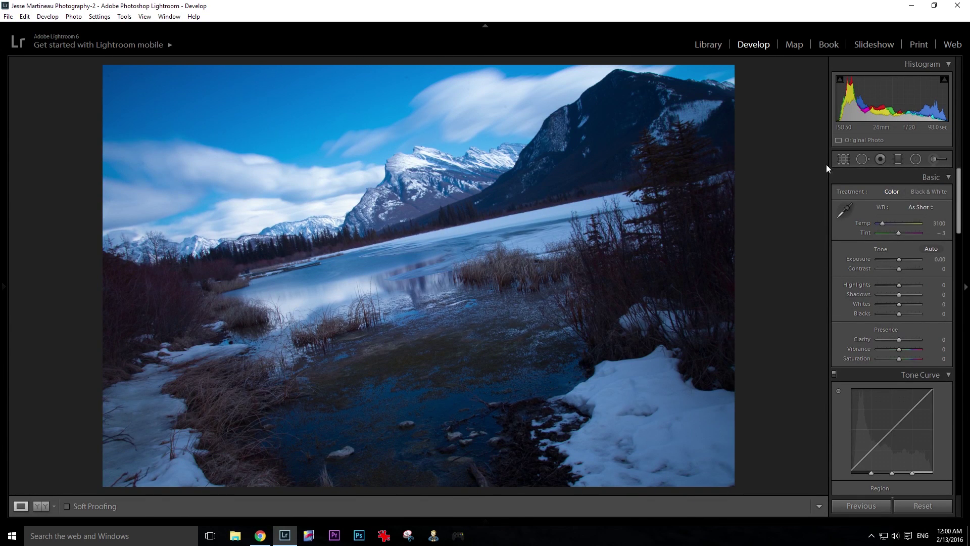
click(844, 159)
drag(753, 190, 767, 240)
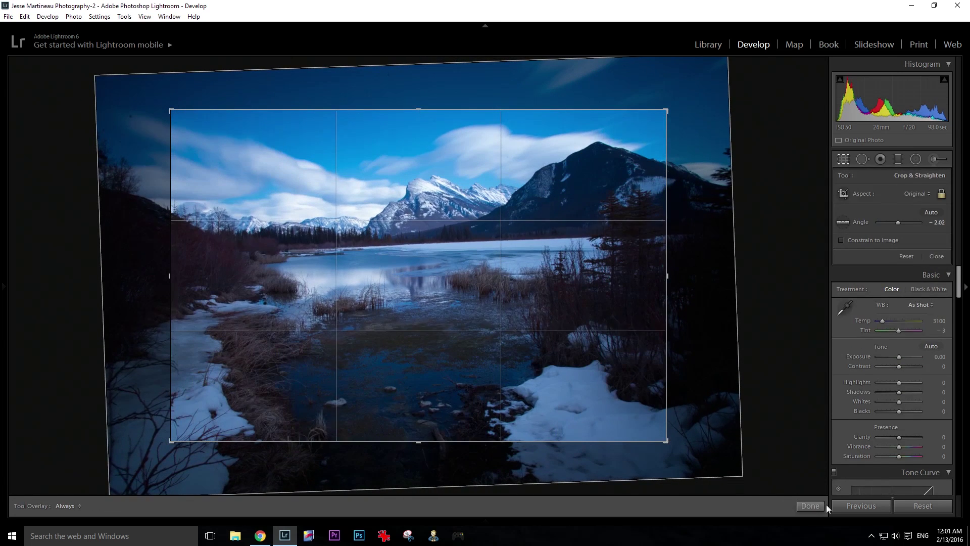
- Reset the photo's adjustments and level the lake's horizon with a slight rotation of the crop
click(922, 506)
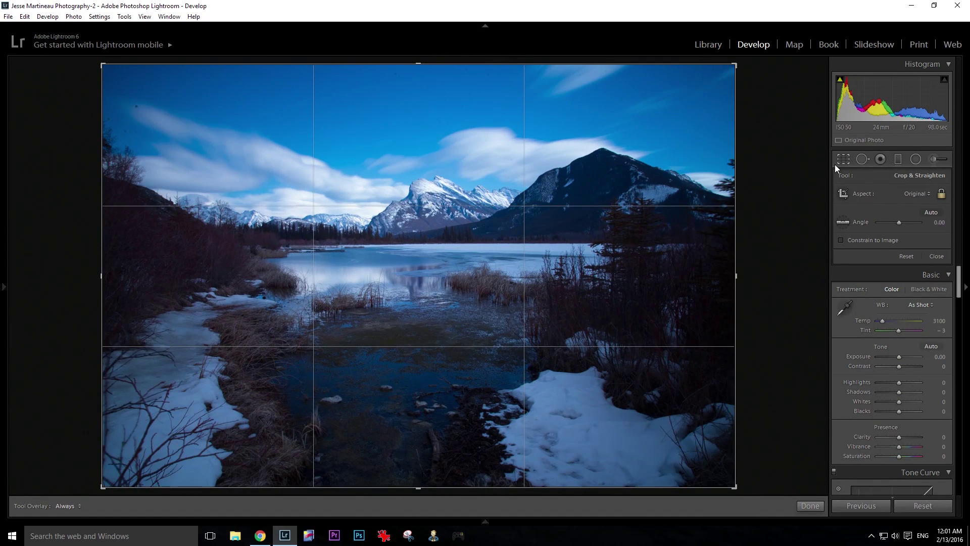
drag(777, 169, 775, 173)
click(808, 506)
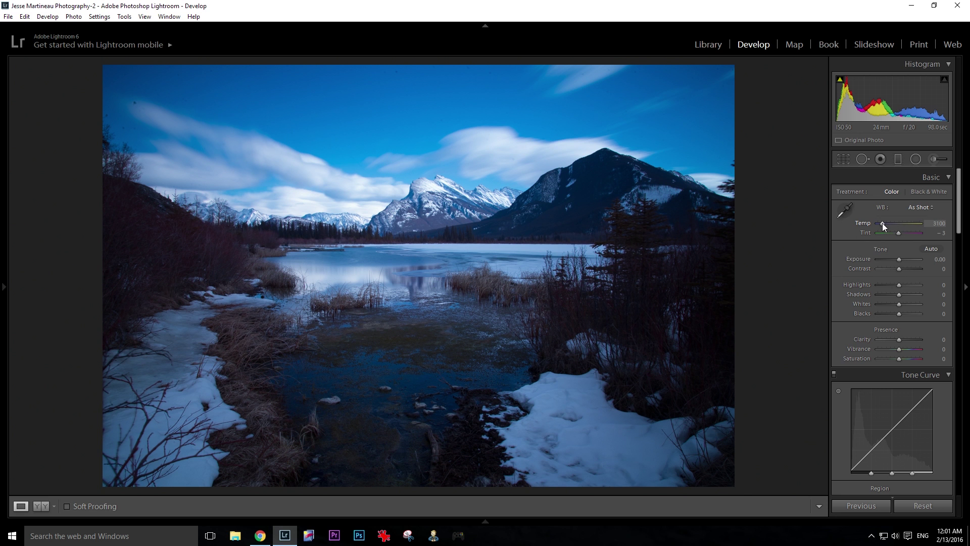
- Warm the white balance temperature to about 4024, and sample the white cloud above the mountains with the White Balance Selector
drag(883, 226, 888, 225)
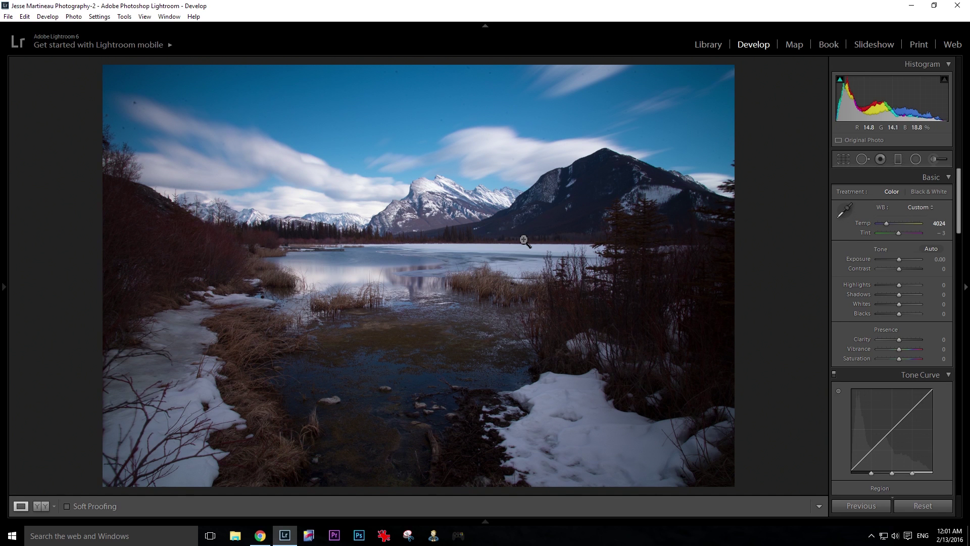
click(843, 209)
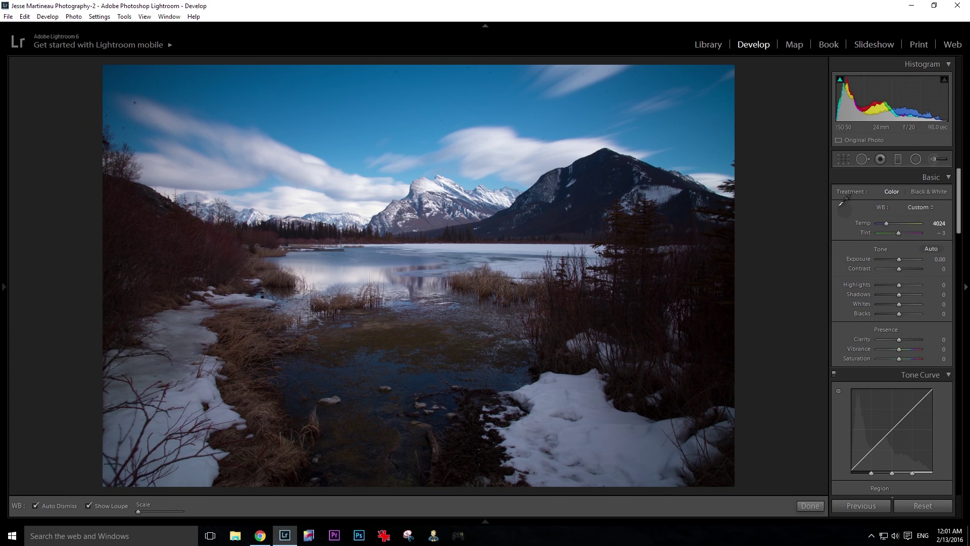
click(499, 148)
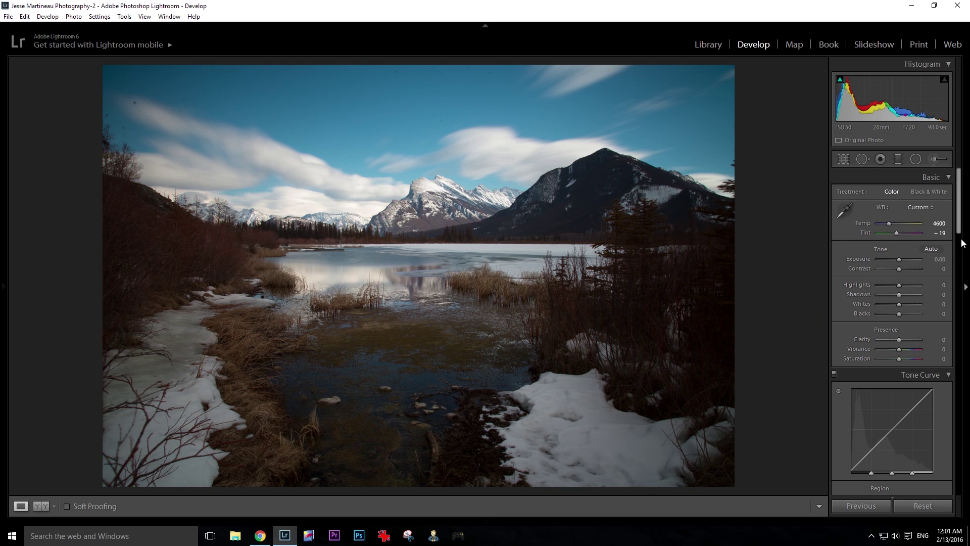
- Set the photo's white balance to a tint of 0 and a temperature of 4550
click(940, 233)
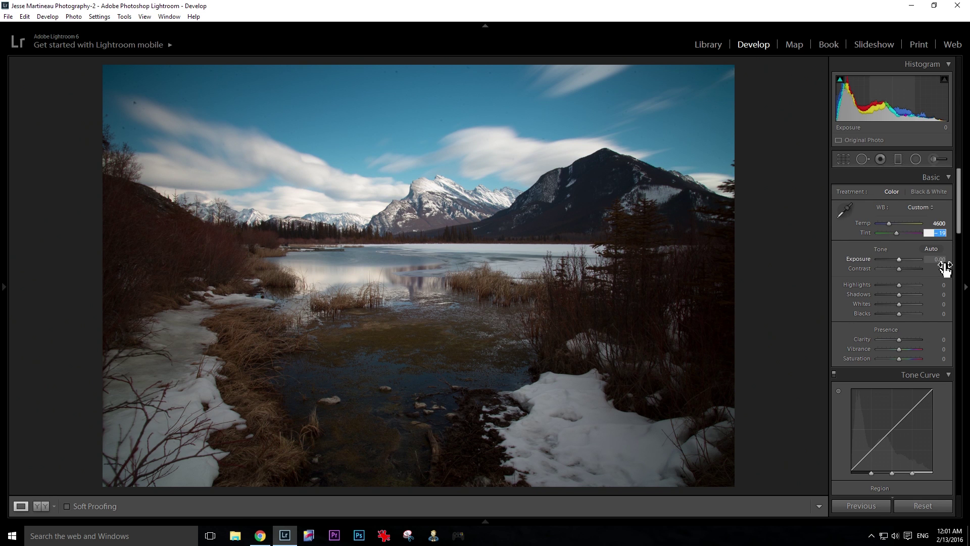
key(BackSpace)
key(shift+Tab)
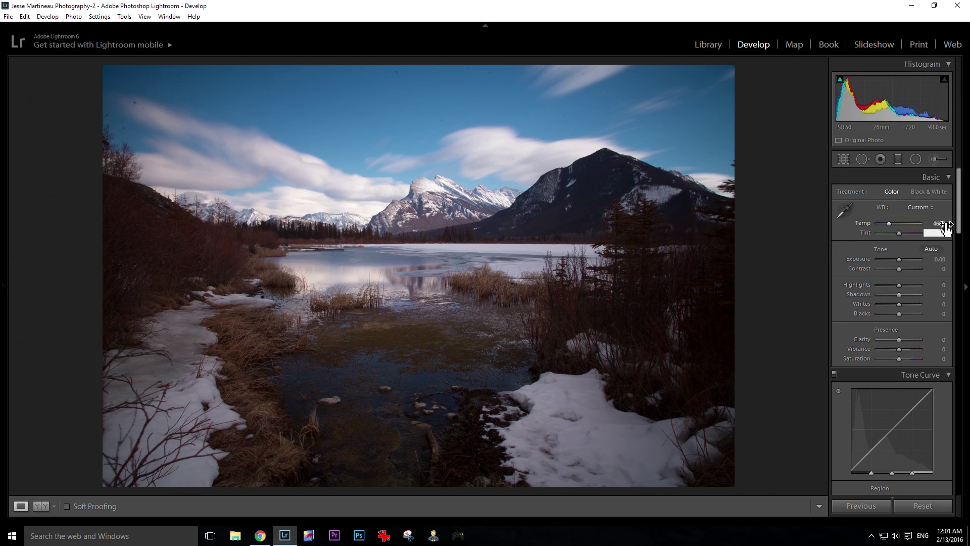
text(4550)
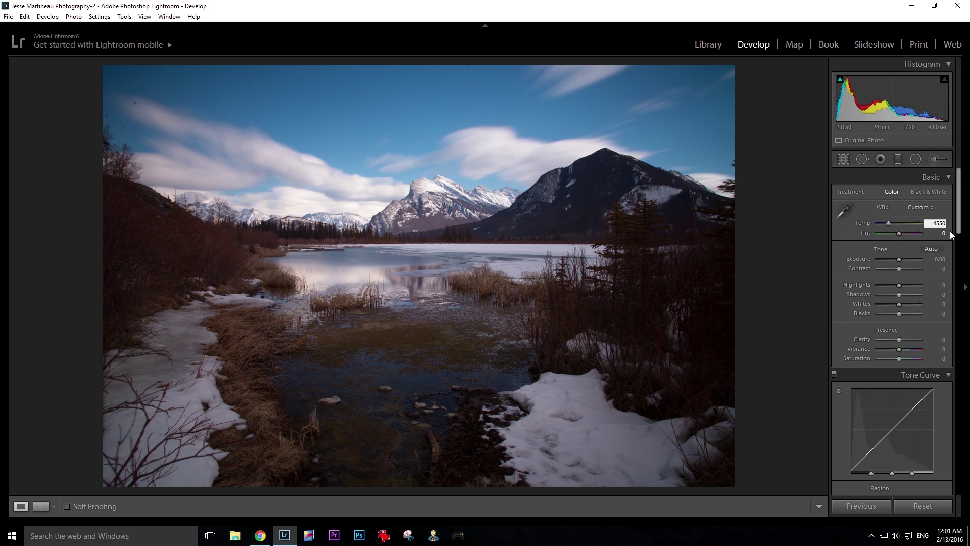
key(Return)
scroll(850, 368, down, 10)
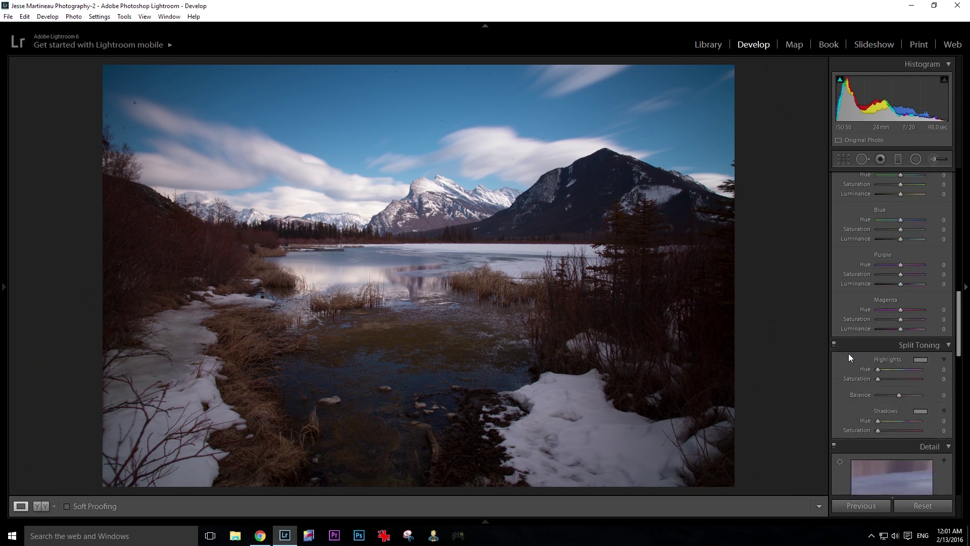
- Enable lens profile corrections, toggling them to compare the photo with and without, and turn on chromatic aberration removal
scroll(848, 353, down, 8)
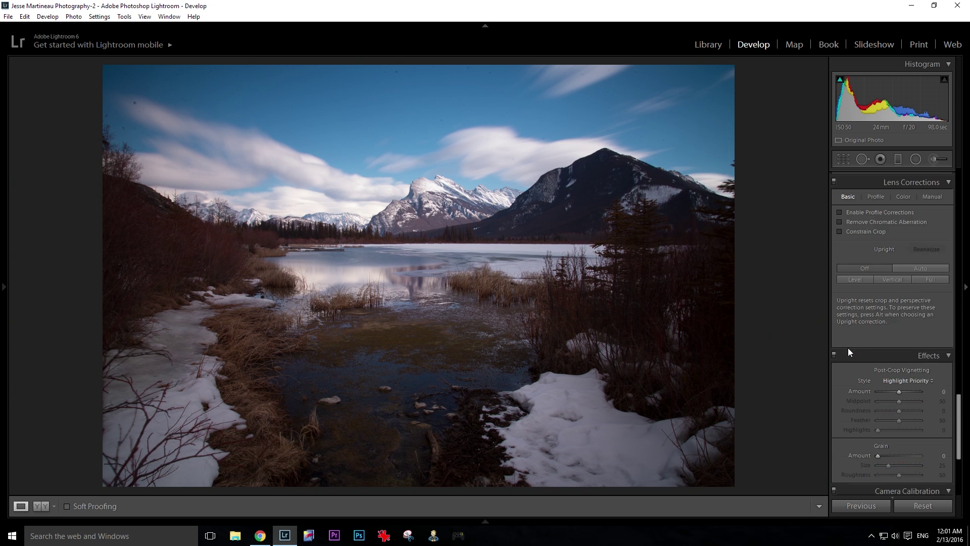
scroll(848, 348, up, 2)
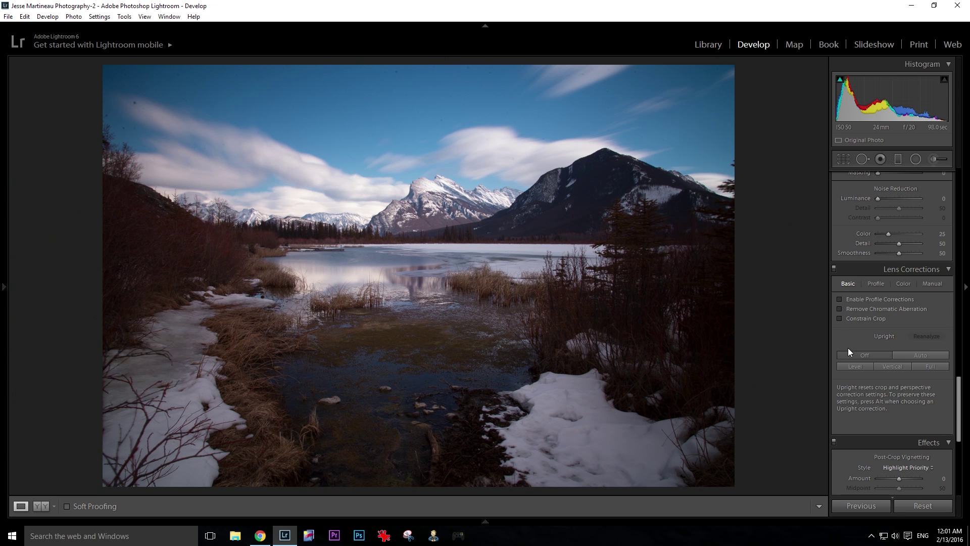
click(872, 298)
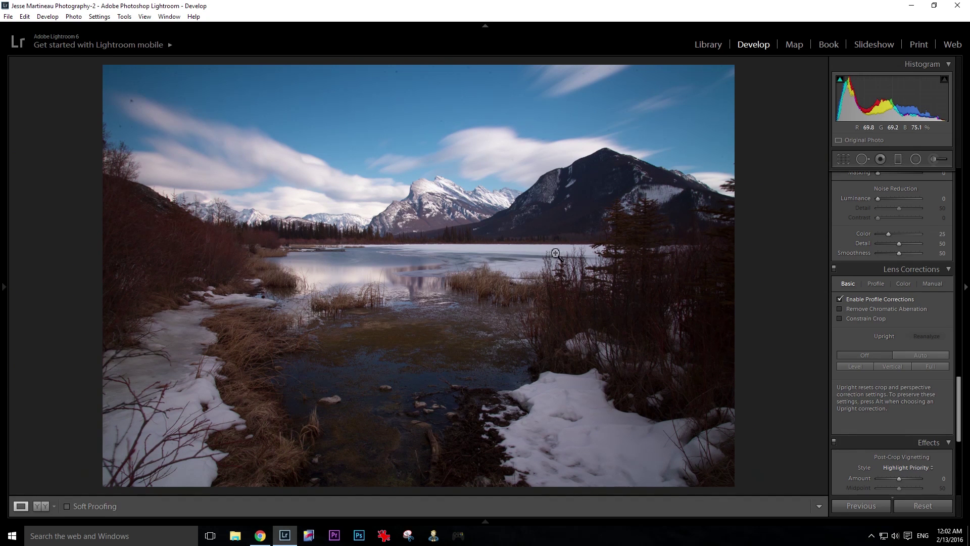
click(860, 298)
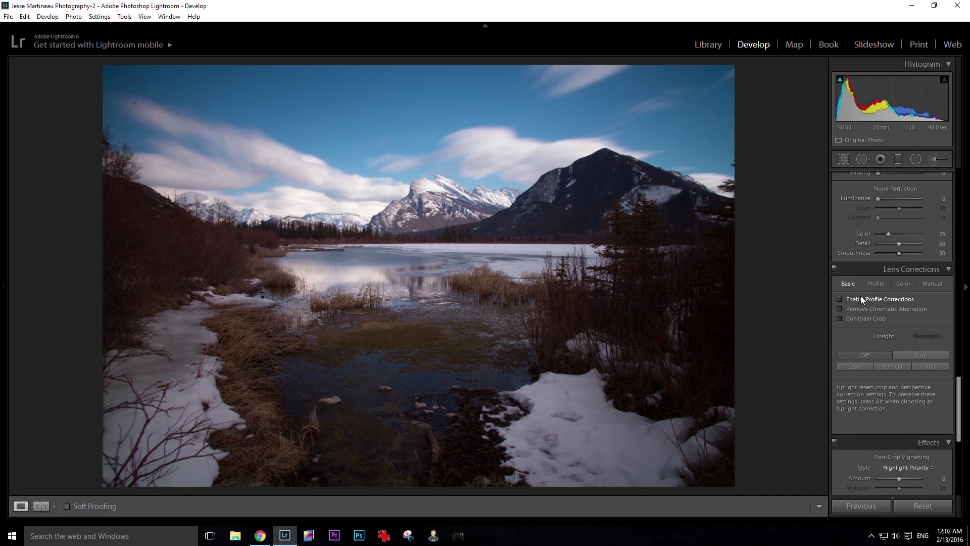
click(862, 298)
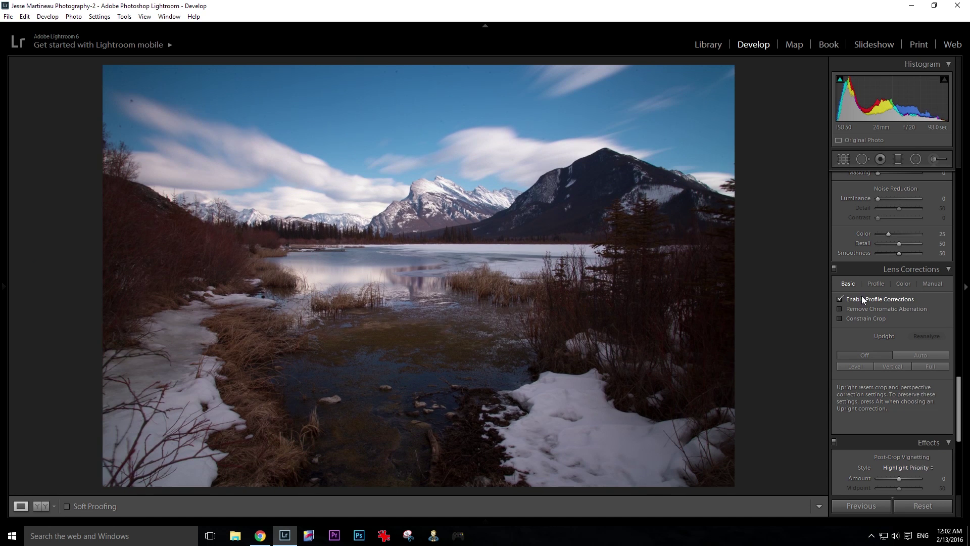
click(862, 297)
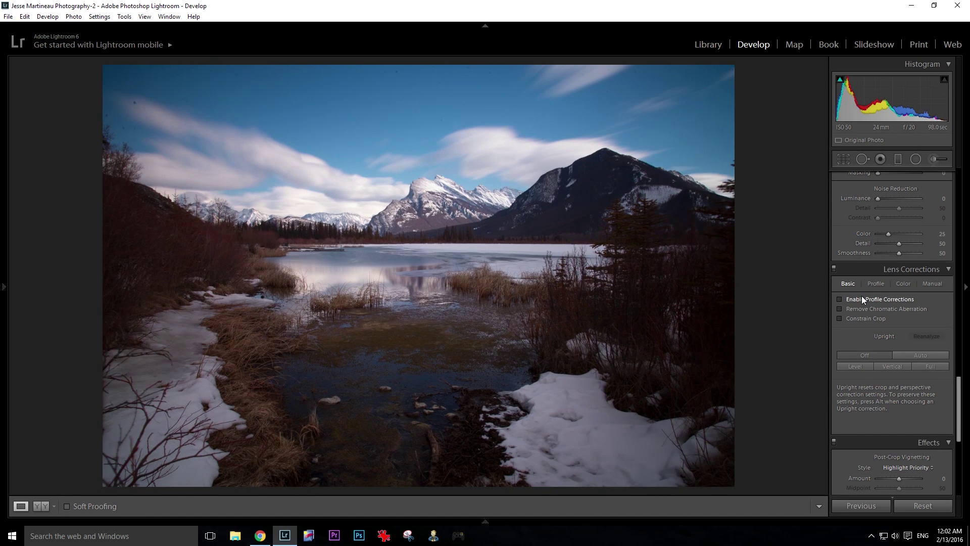
click(862, 297)
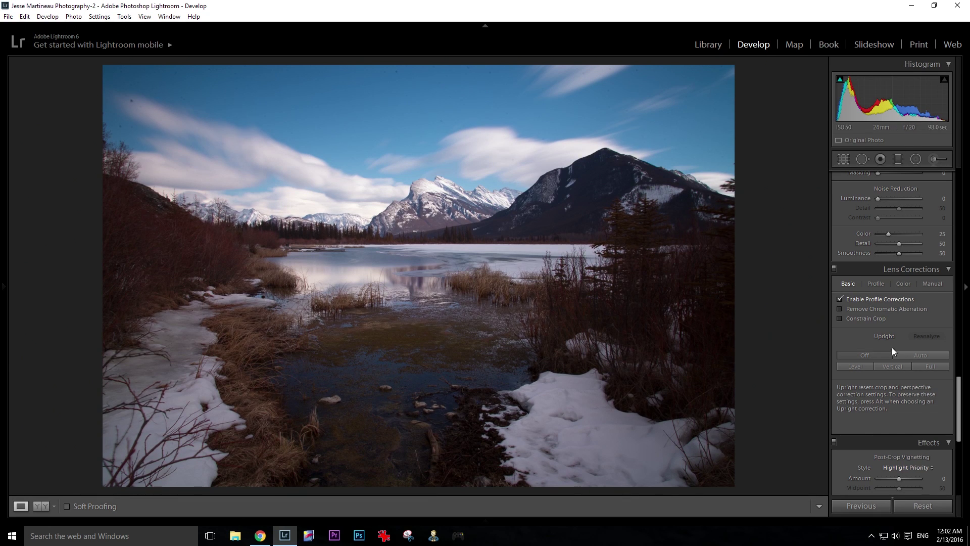
click(874, 298)
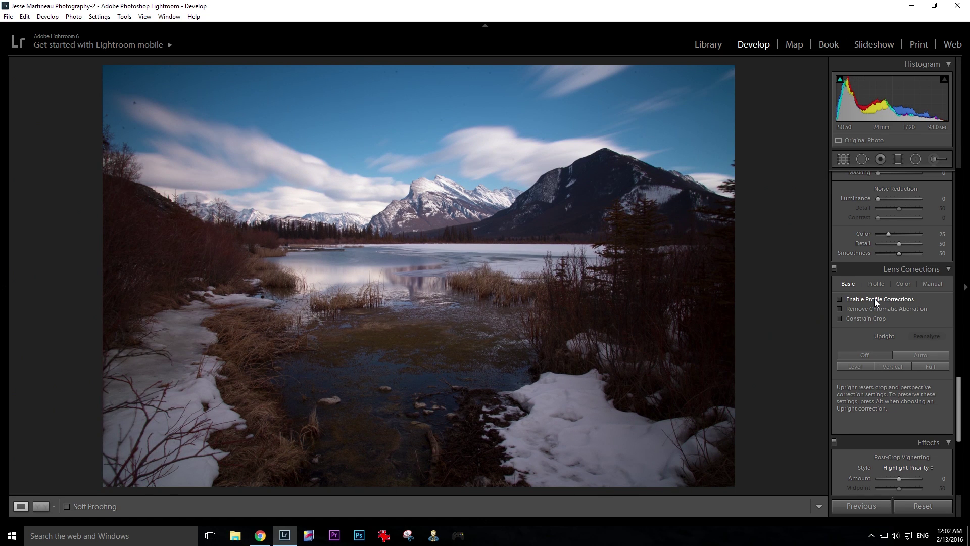
click(874, 299)
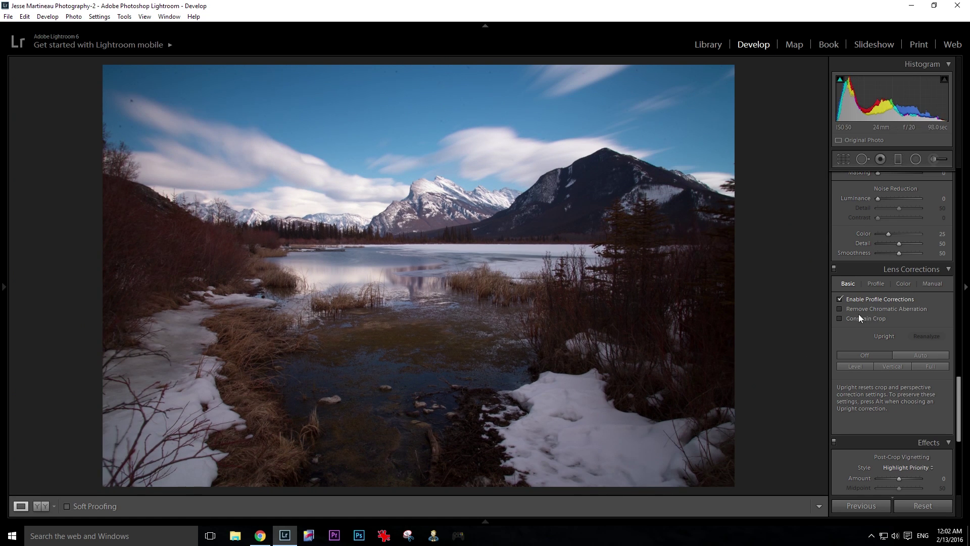
click(867, 309)
- Set the Camera Calibration shadows tint to -100, shifting the dark areas toward green
scroll(849, 415, down, 5)
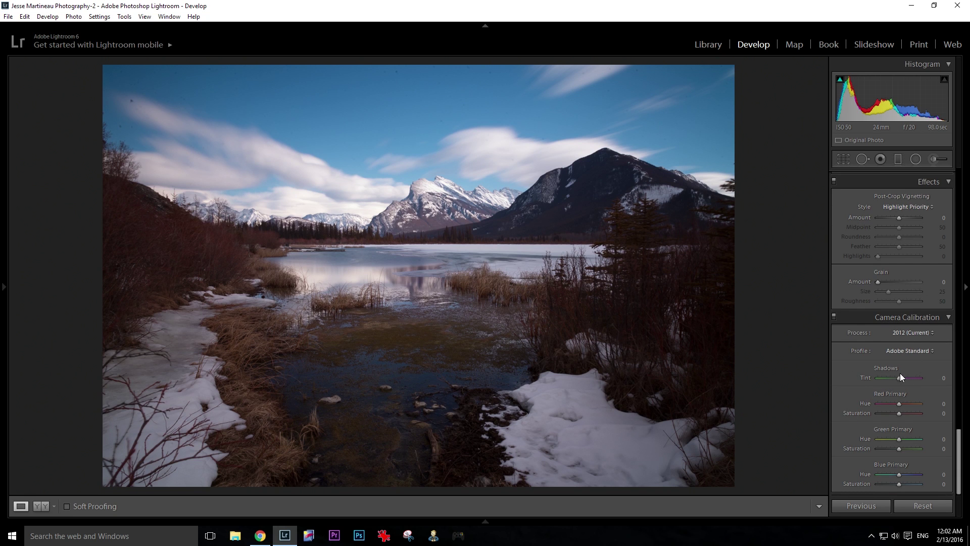
drag(900, 377, 878, 378)
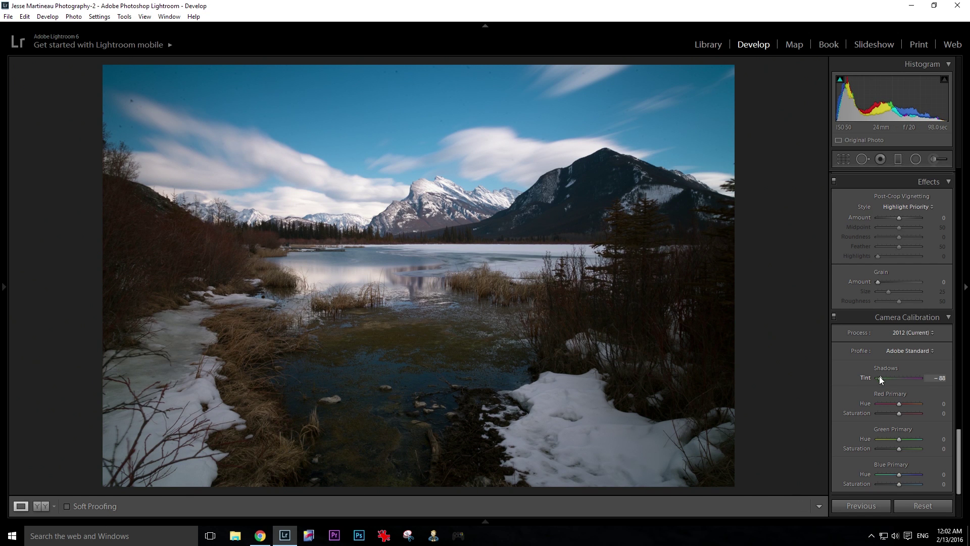
drag(879, 377, 865, 377)
- Try the red primary saturation at +100 and settle on +40, and shift the green primary to hue -21 and saturation -19
drag(901, 406, 920, 414)
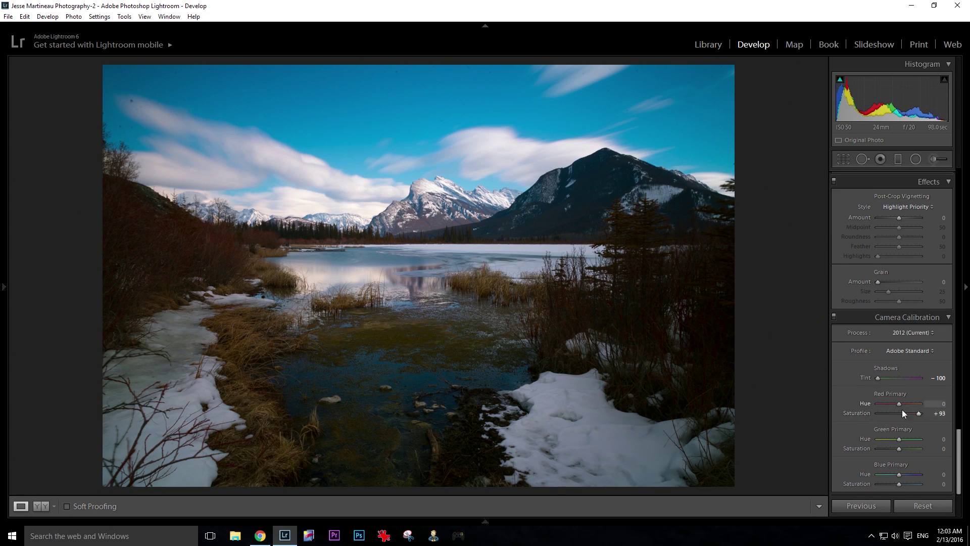
drag(900, 411, 938, 420)
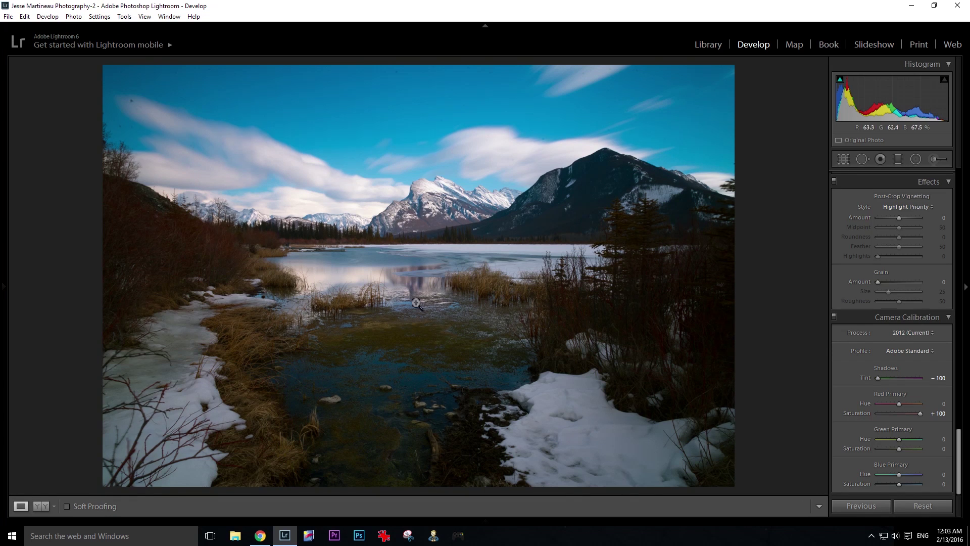
click(902, 414)
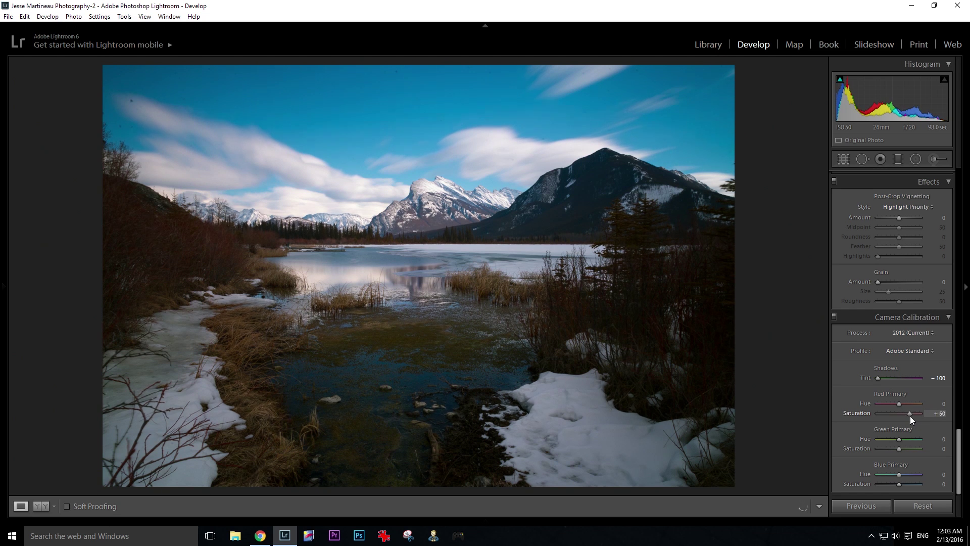
drag(911, 416, 894, 445)
- Try a blue primary hue of +17, reset it to 0, and set the blue primary saturation to +10
mouse_move(899, 484)
mouse_down()
mouse_move(909, 483)
mouse_move(904, 474)
mouse_up()
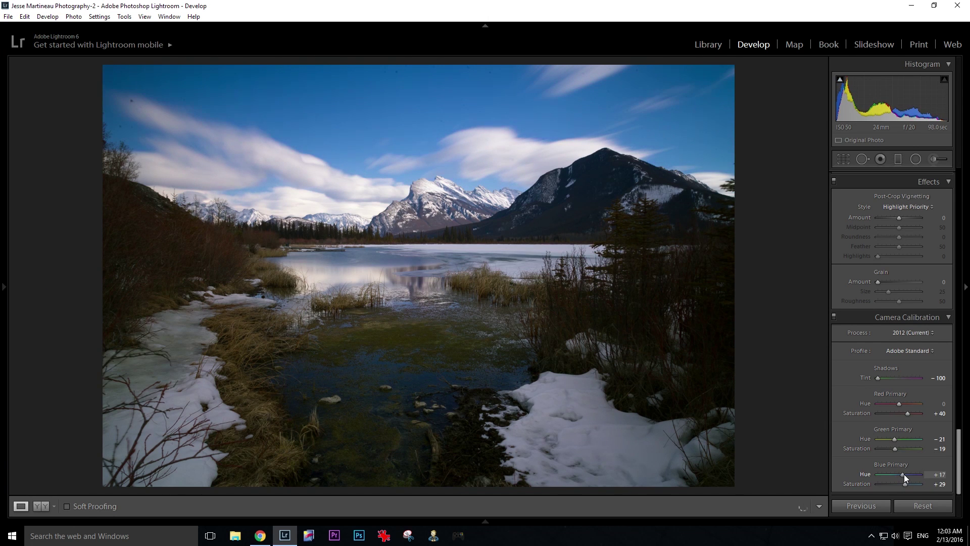
double_click(905, 474)
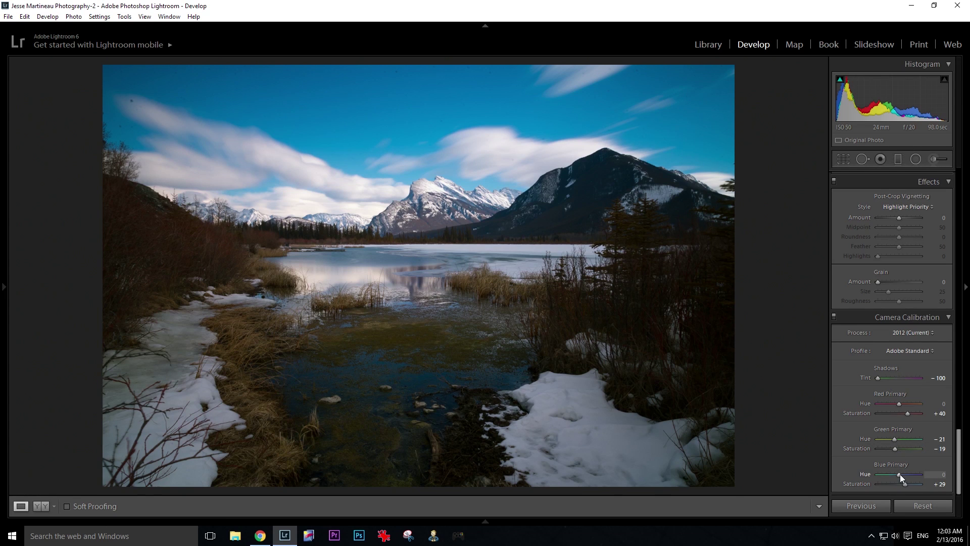
mouse_move(906, 481)
mouse_down()
mouse_move(889, 481)
mouse_move(902, 481)
mouse_up()
- Set the green primary saturation to +14 and raise the red primary hue slightly
click(901, 448)
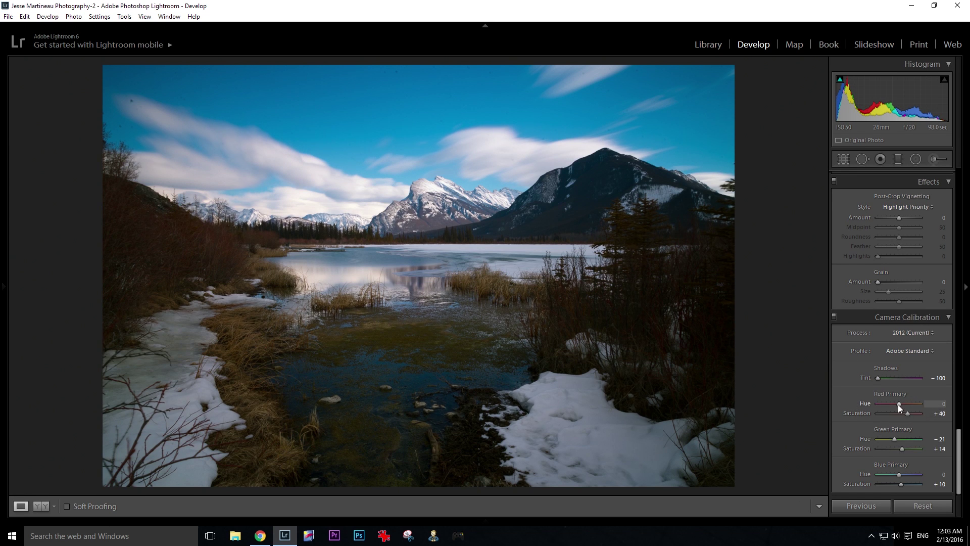
mouse_move(898, 404)
mouse_down()
mouse_move(909, 404)
mouse_move(874, 401)
mouse_move(905, 408)
mouse_up()
scroll(851, 408, up, 15)
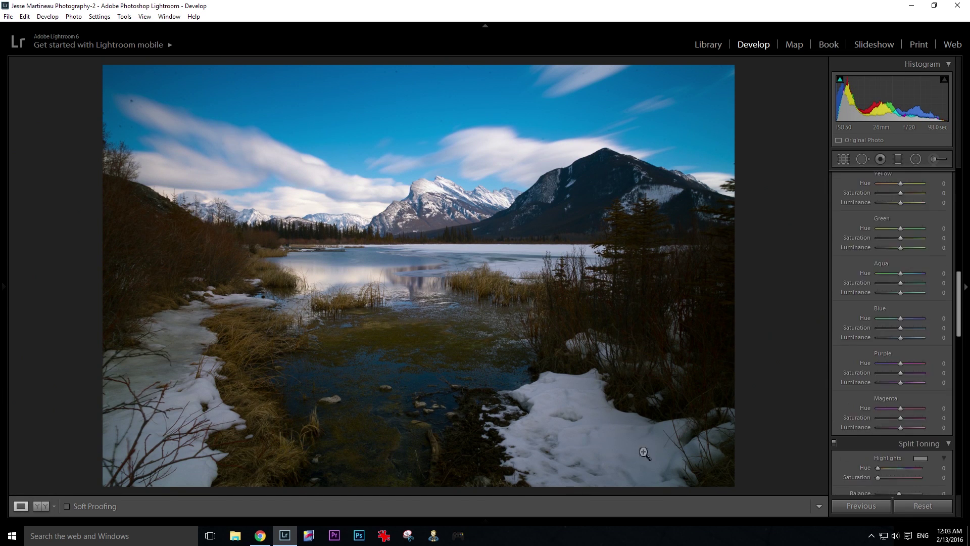
scroll(842, 433, up, 4)
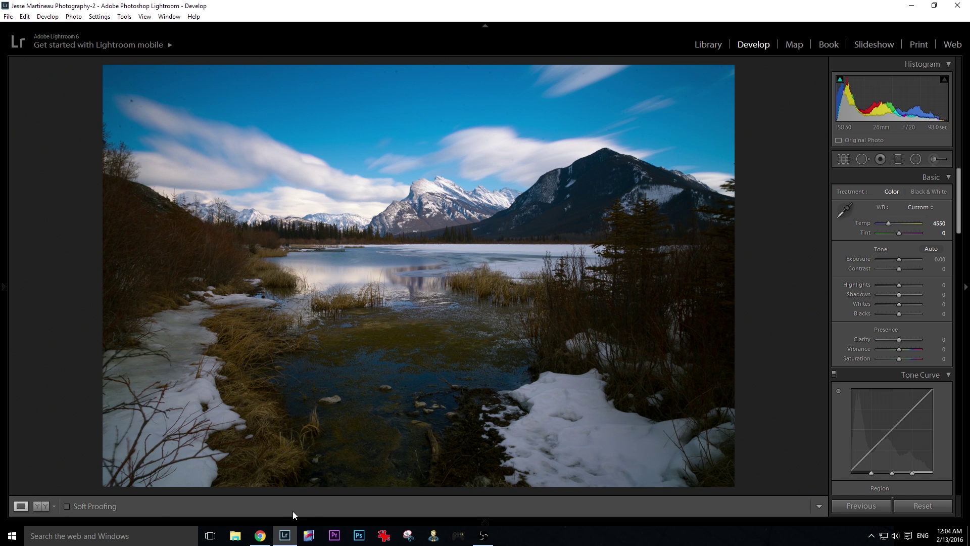
- Examine the previously edited version of the lake photo, inspecting the snowy mountain and treeline up close
mouse_move(306, 516)
key(Right)
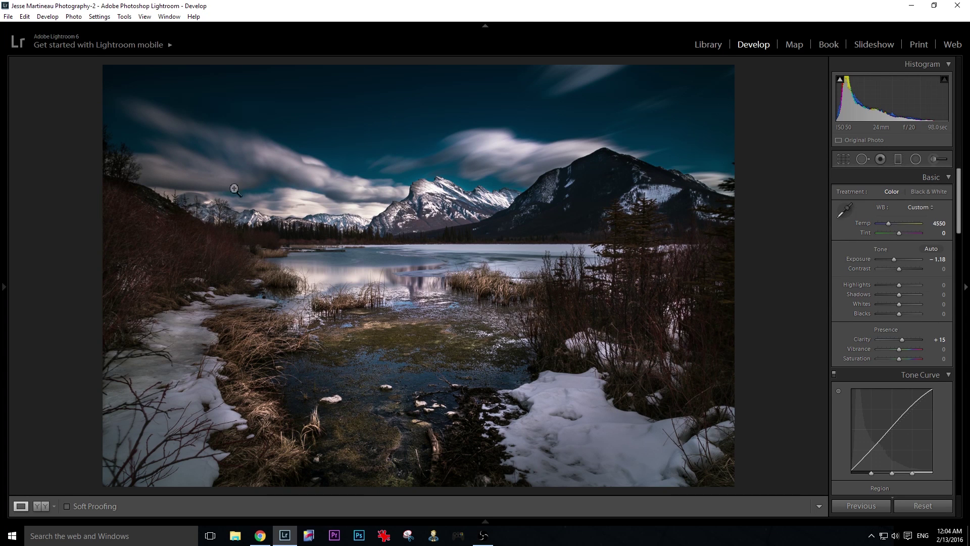
click(423, 211)
drag(481, 180, 462, 214)
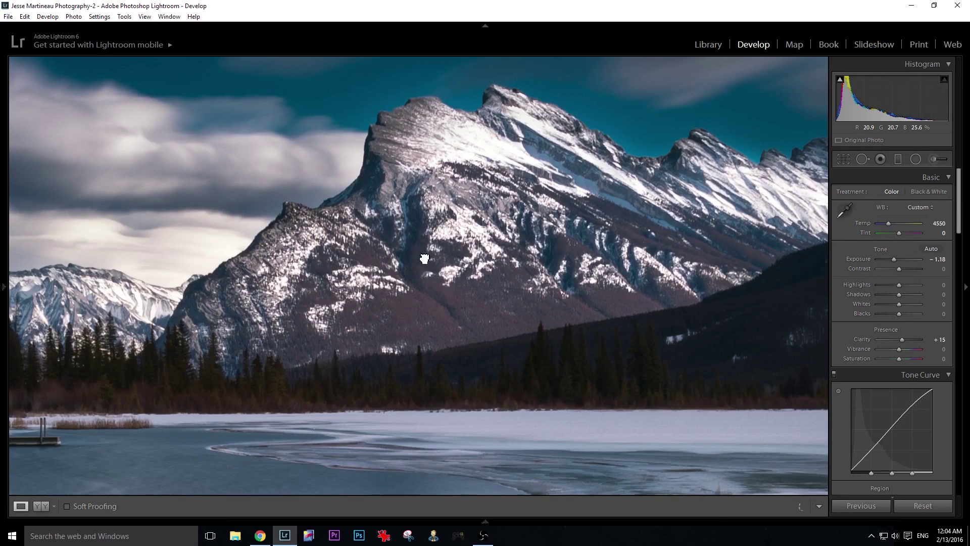
click(423, 255)
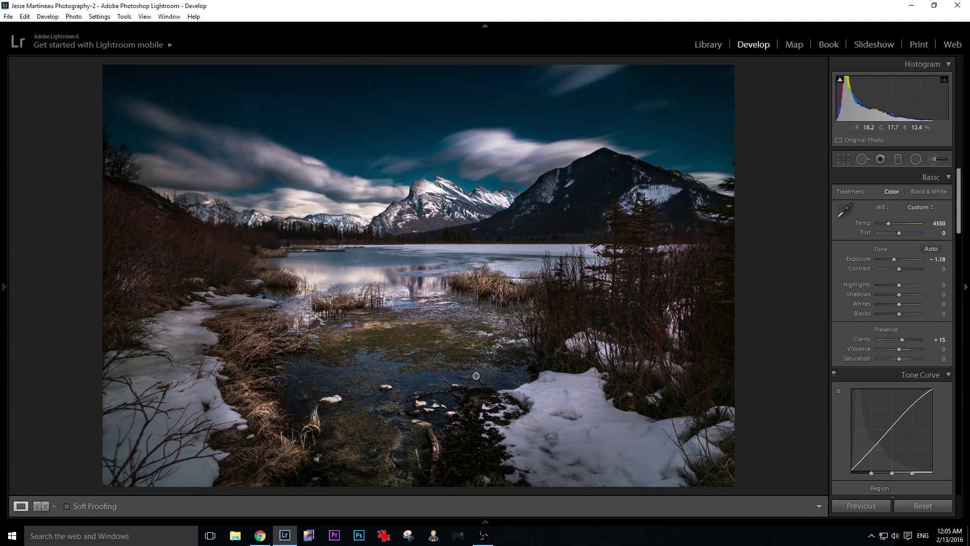
- Compare the photo being edited with its finished version, and return to the one being edited
mouse_move(504, 520)
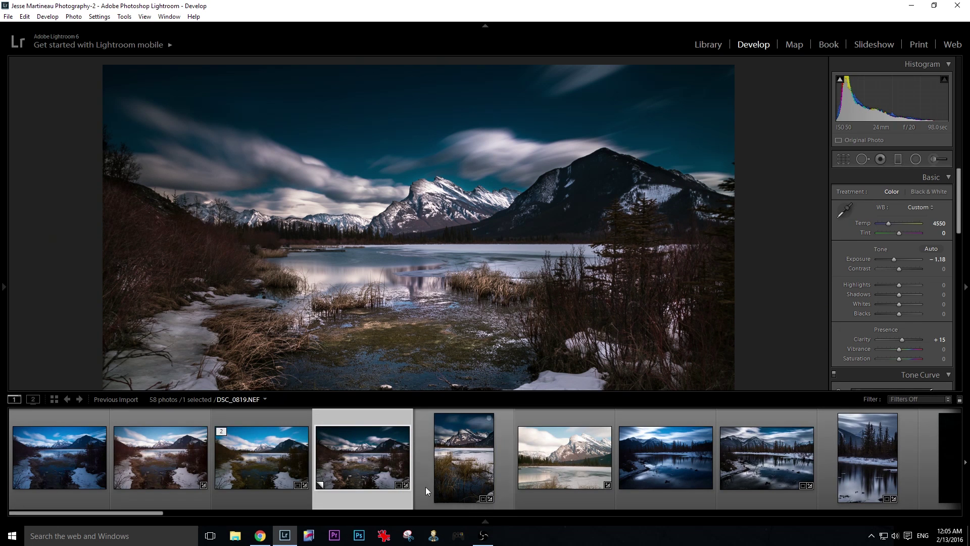
click(268, 468)
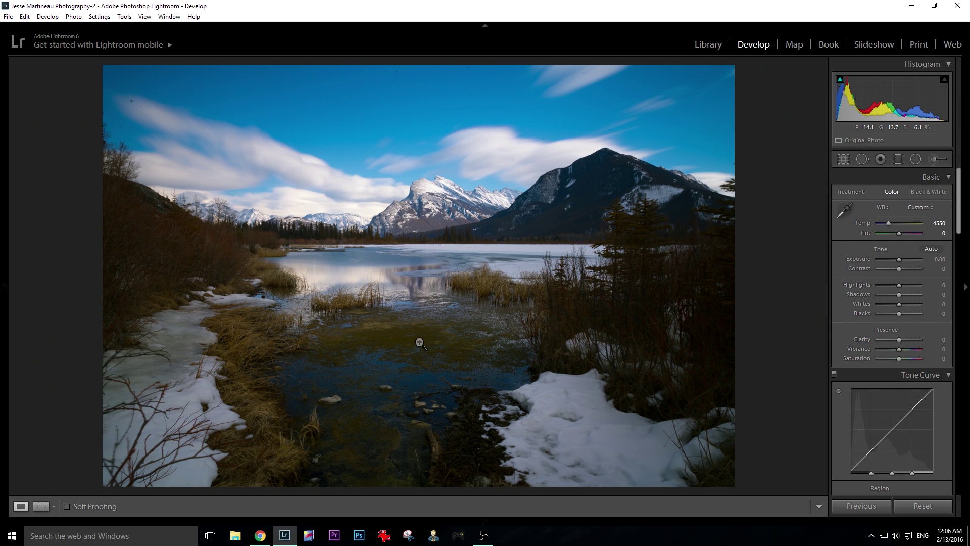
mouse_move(460, 520)
click(363, 471)
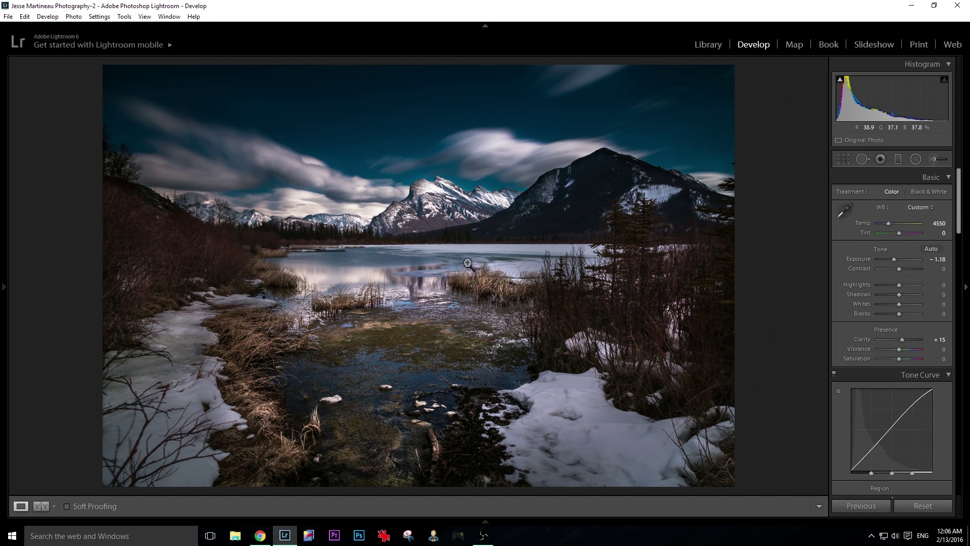
mouse_move(512, 517)
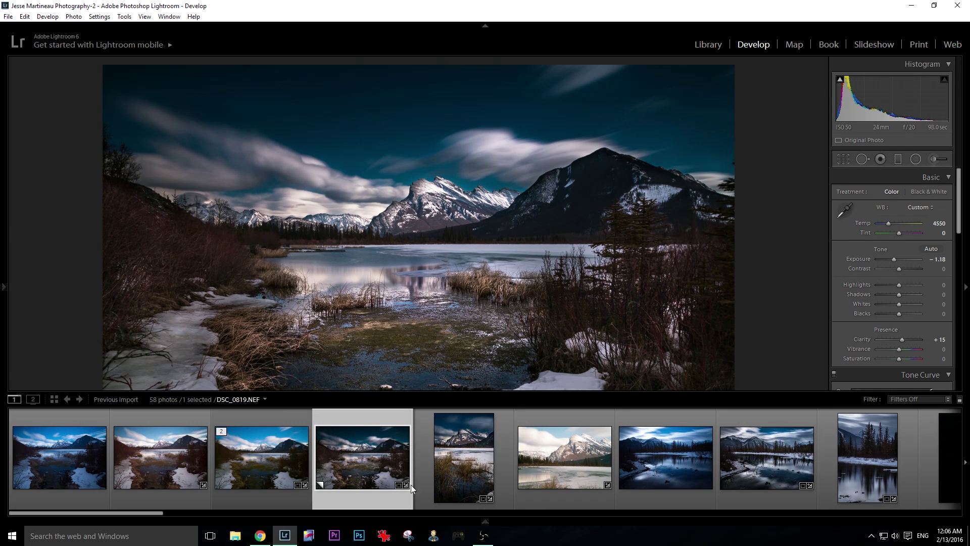
click(252, 461)
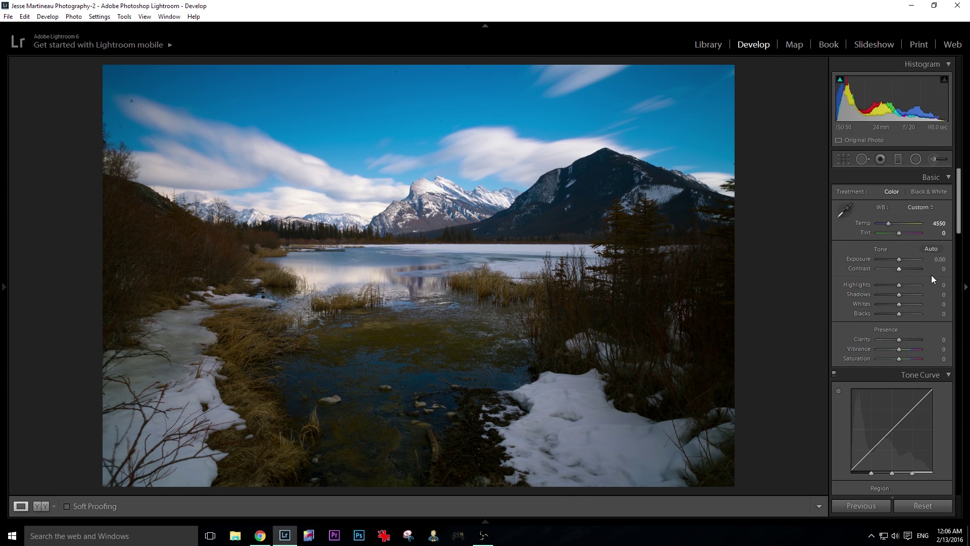
- Paint an Adjustment Brush mask across the sky and clouds with exposure at 2.29 and the brush size reduced to 11
click(931, 159)
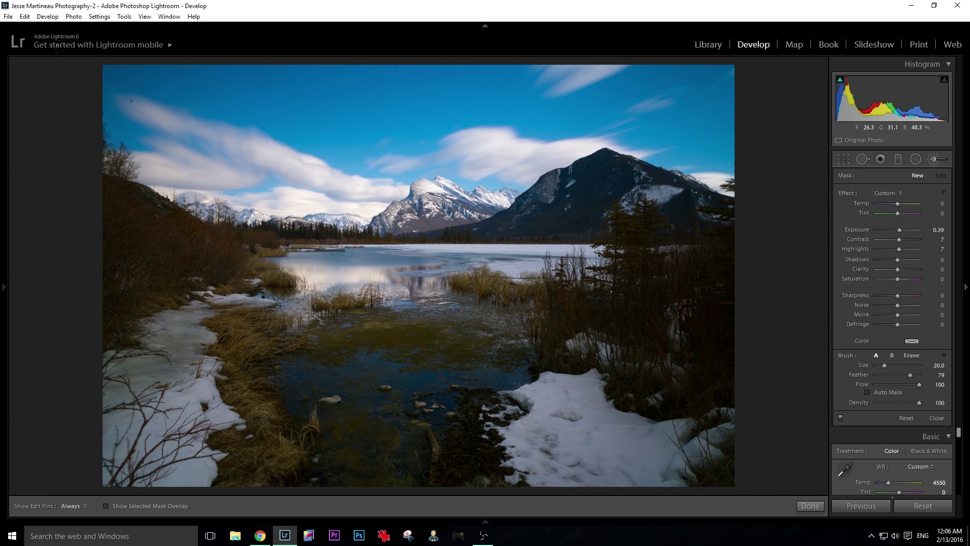
drag(899, 229, 909, 230)
key(h)
click(107, 88)
mouse_move(270, 35)
mouse_down()
mouse_move(505, 31)
mouse_move(705, 53)
mouse_move(131, 122)
mouse_move(202, 142)
mouse_move(381, 125)
mouse_move(525, 152)
mouse_move(455, 172)
mouse_move(500, 138)
mouse_move(586, 129)
mouse_move(738, 149)
mouse_move(595, 83)
mouse_up()
scroll(147, 127, down, 1)
key(h)
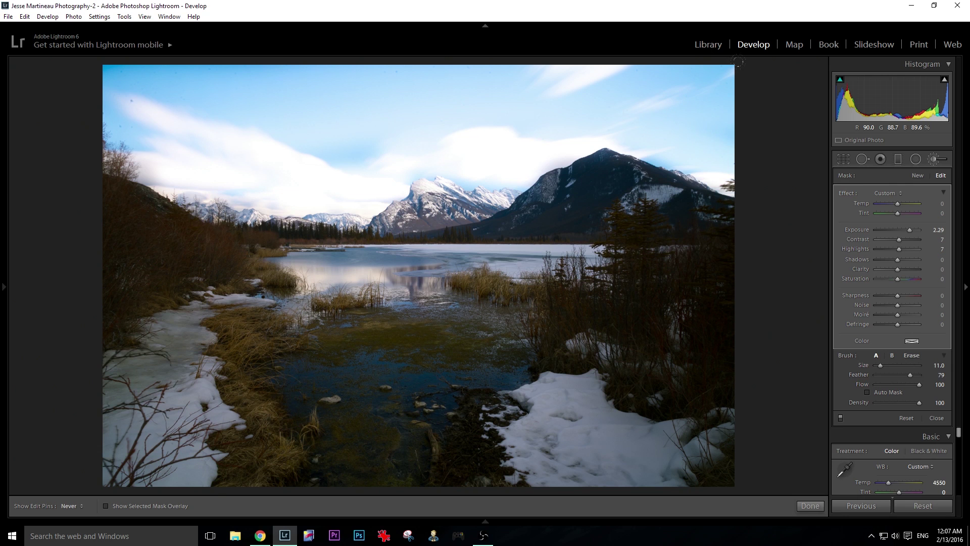
mouse_move(463, 60)
mouse_down()
mouse_move(212, 68)
mouse_move(95, 96)
mouse_up()
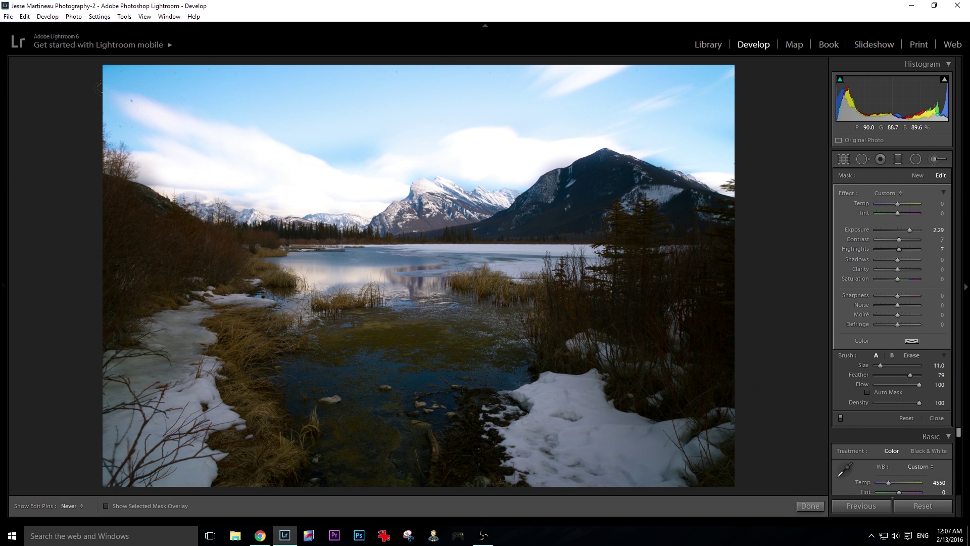
key(h)
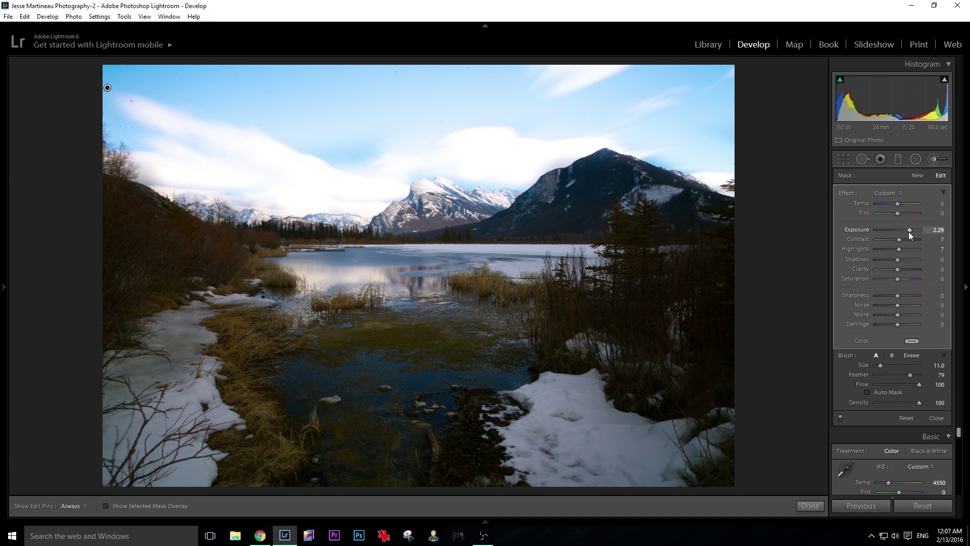
- Set the sky mask's exposure to -4.00 and fill its gaps above the mountains and along the horizon with a size 6 brush
mouse_move(909, 232)
mouse_down()
mouse_move(842, 230)
mouse_move(946, 232)
mouse_move(839, 229)
mouse_move(925, 229)
mouse_move(560, 154)
mouse_up()
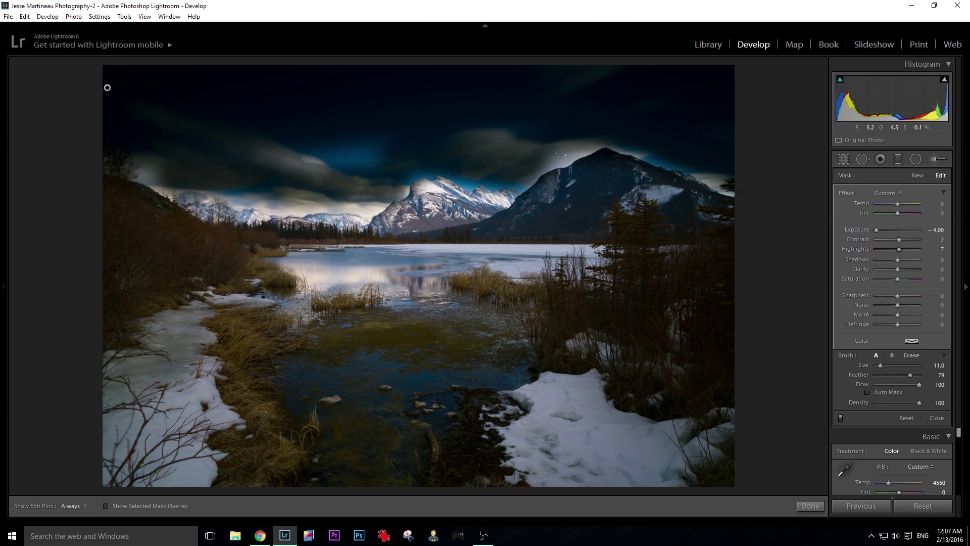
mouse_move(366, 144)
mouse_down()
mouse_move(267, 160)
mouse_move(263, 188)
mouse_move(350, 191)
mouse_move(391, 168)
mouse_move(614, 132)
mouse_move(701, 150)
mouse_move(409, 155)
mouse_up()
scroll(220, 172, down, 3)
key(h)
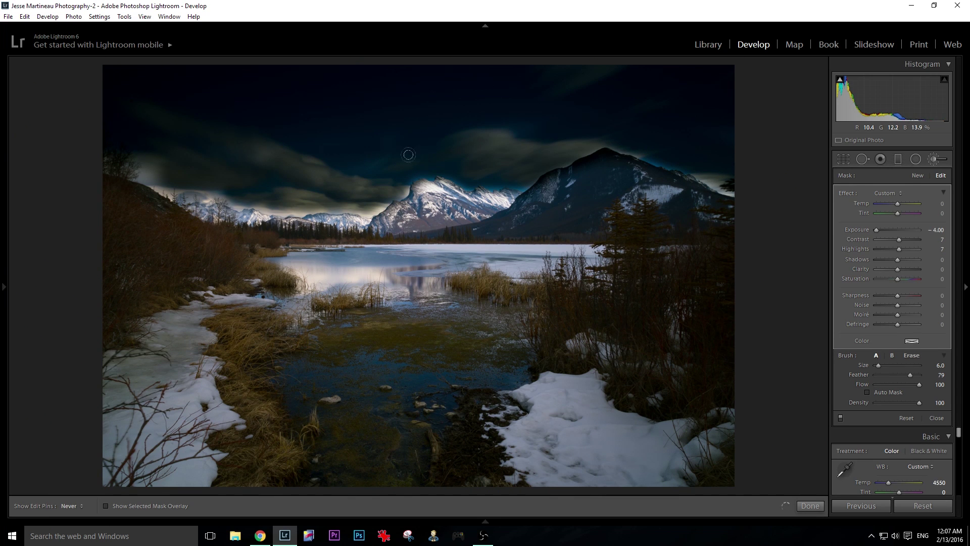
mouse_move(284, 187)
mouse_down()
mouse_move(94, 139)
mouse_move(149, 185)
mouse_up()
key(h)
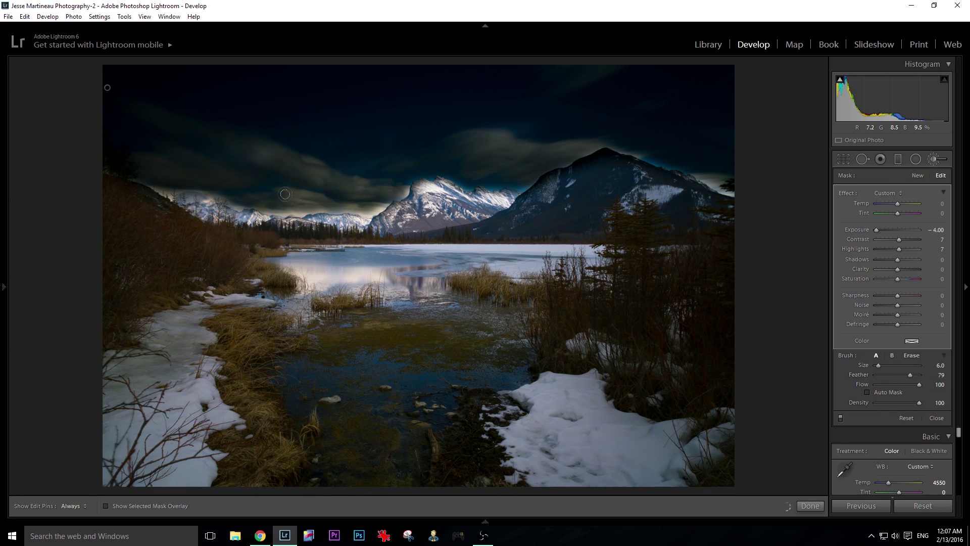
- Erase the sky mask's spill along the lower slope of the dark mountain near the photo's edge with a size 2 brush
key(alt)
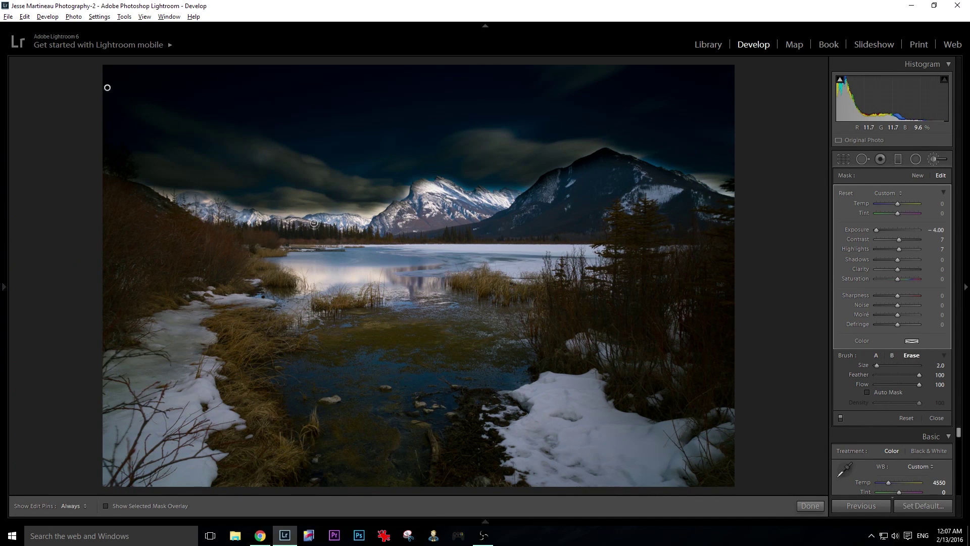
key(h)
key(h)
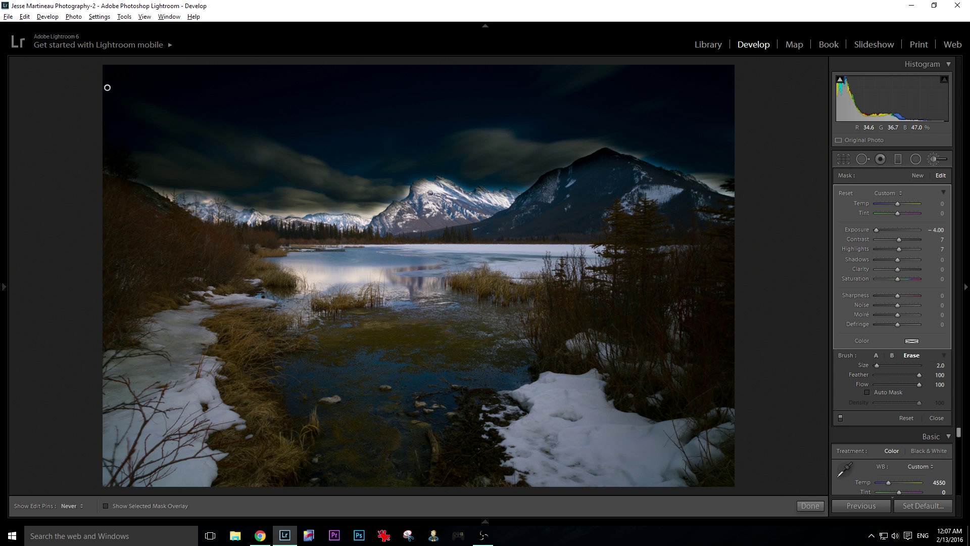
key(h)
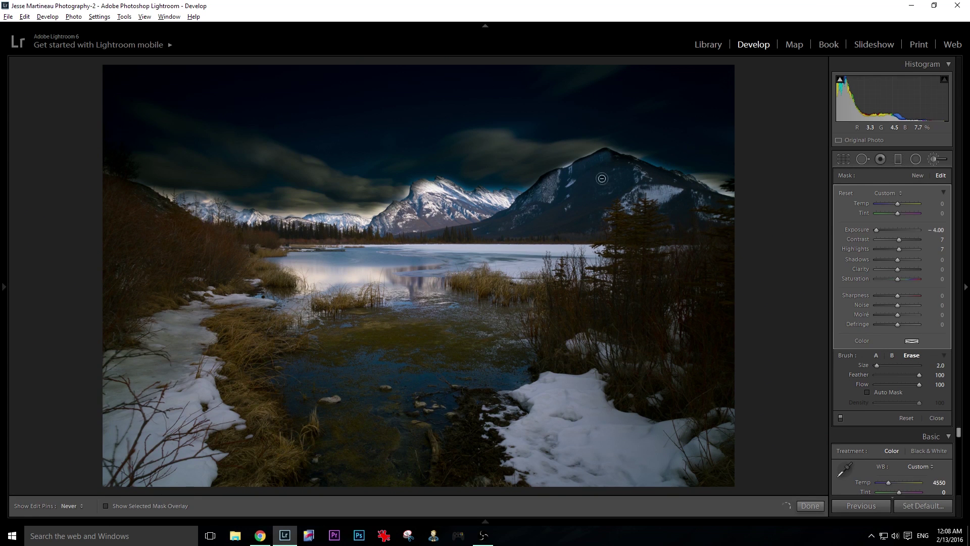
drag(709, 190, 728, 199)
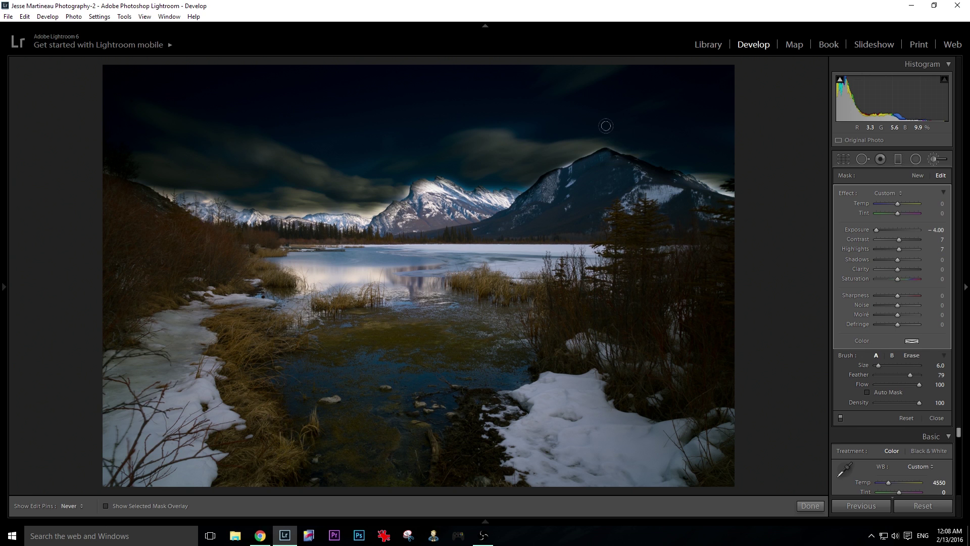
- Set the sky mask's exposure to -1.90 and clarity to 57, and finish the brush adjustment
key(h)
key(h)
drag(896, 230, 888, 225)
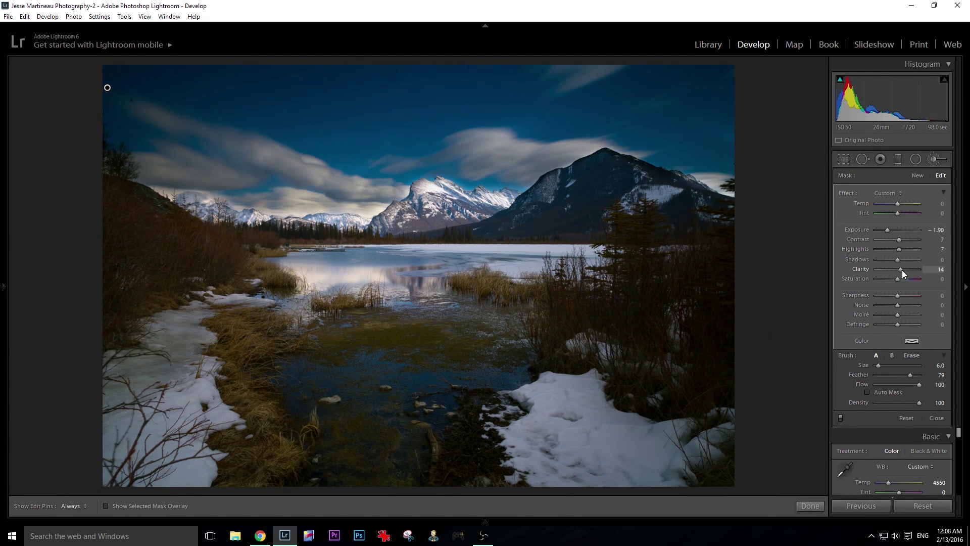
drag(902, 270, 910, 271)
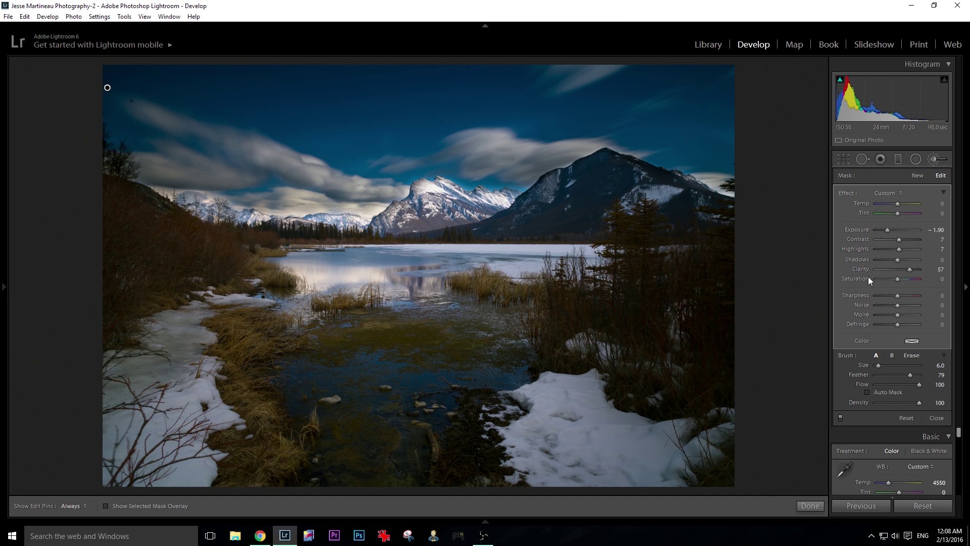
click(815, 506)
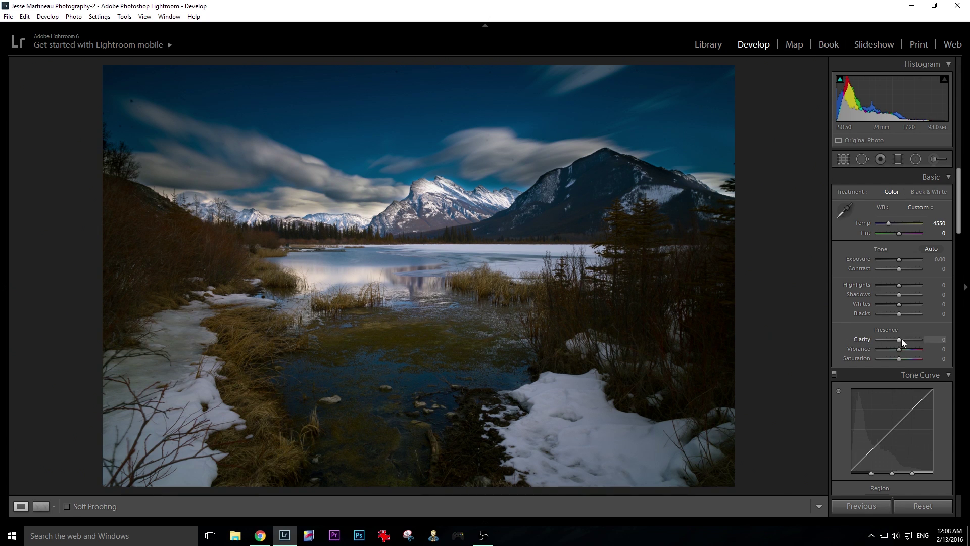
- Try the whole photo's clarity at +100, reset it, and set it to +15
drag(898, 339, 935, 339)
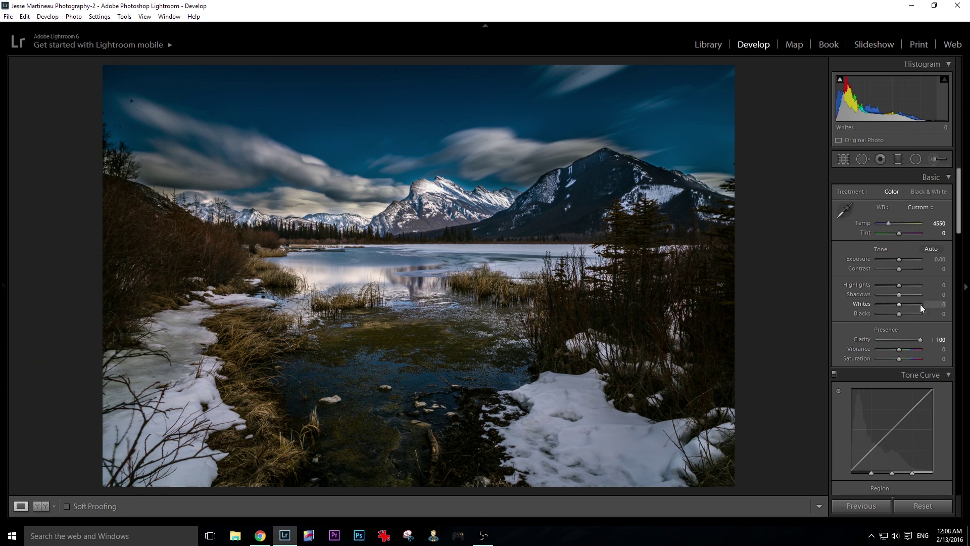
drag(900, 268, 923, 268)
drag(920, 339, 898, 339)
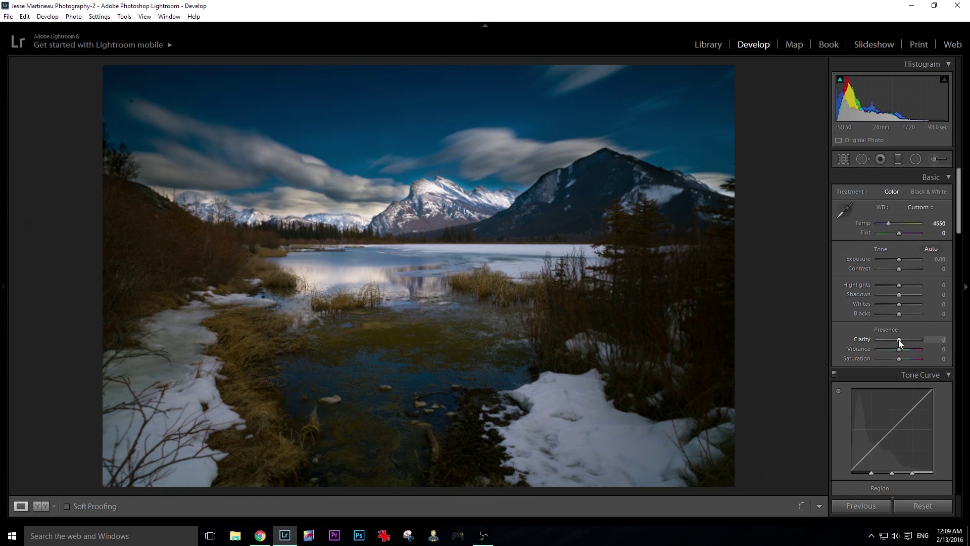
double_click(898, 340)
key(Up)
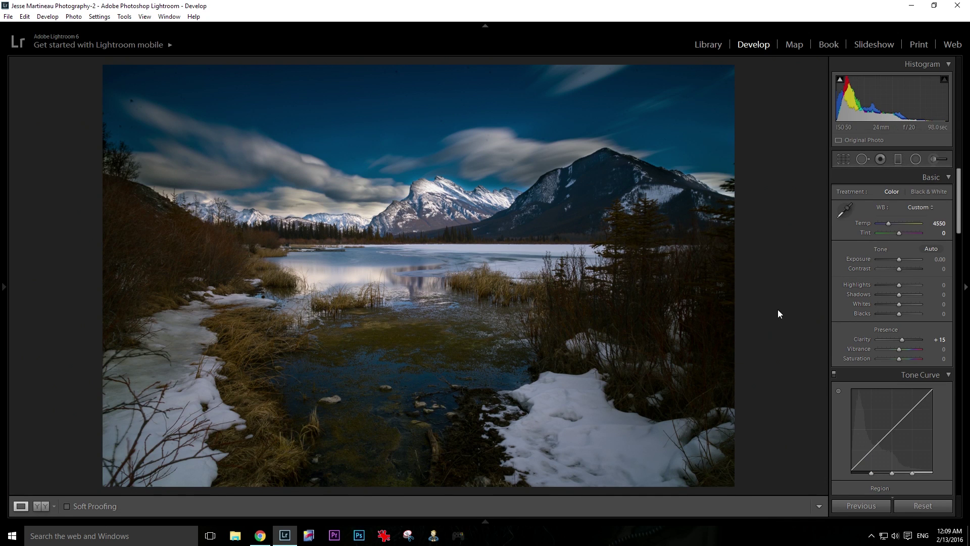
- Reselect the sky mask and set its exposure to -1.81, contrast to 55 and clarity to 24
click(935, 159)
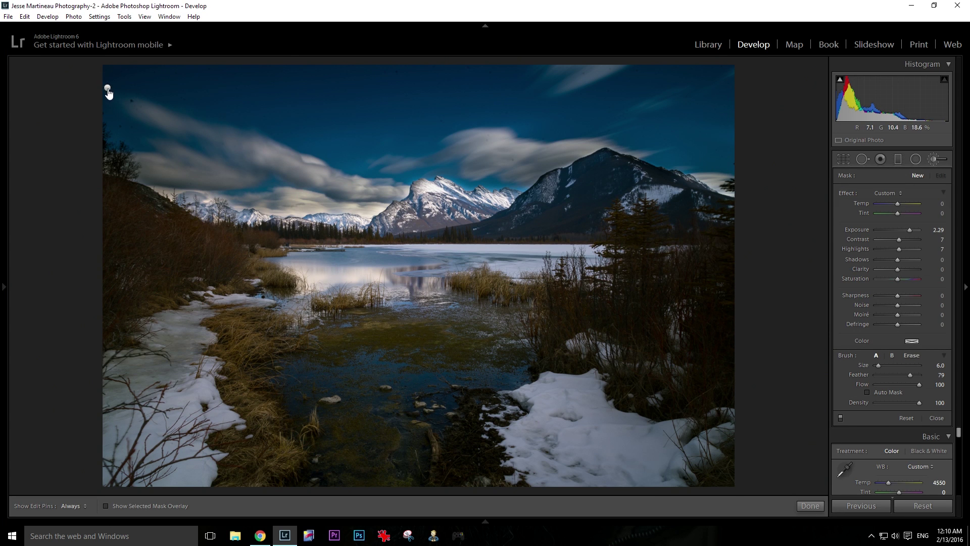
mouse_move(108, 94)
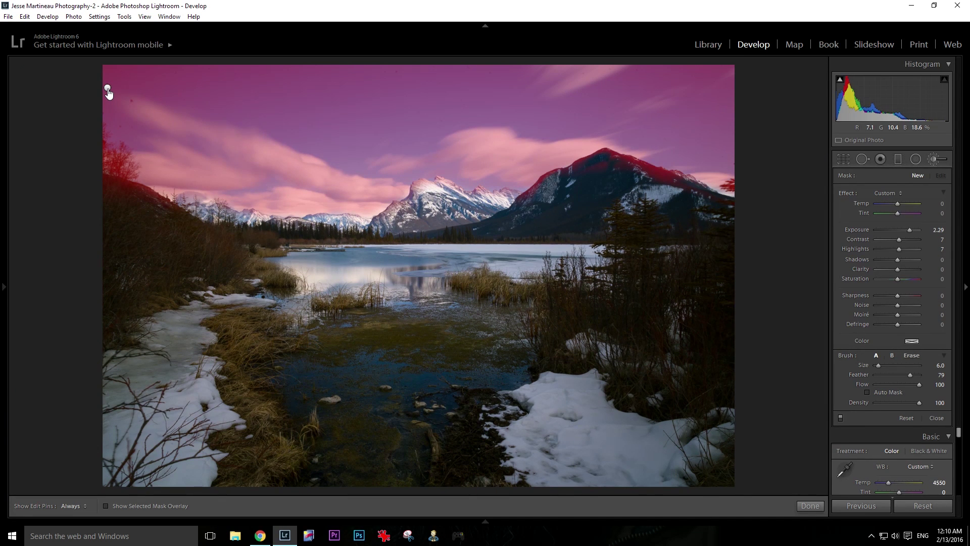
click(108, 93)
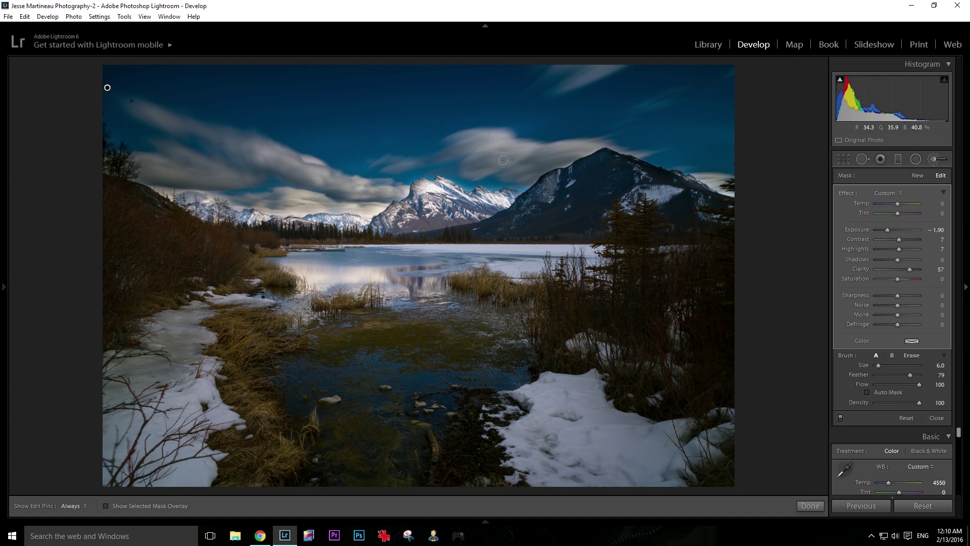
drag(893, 228, 918, 231)
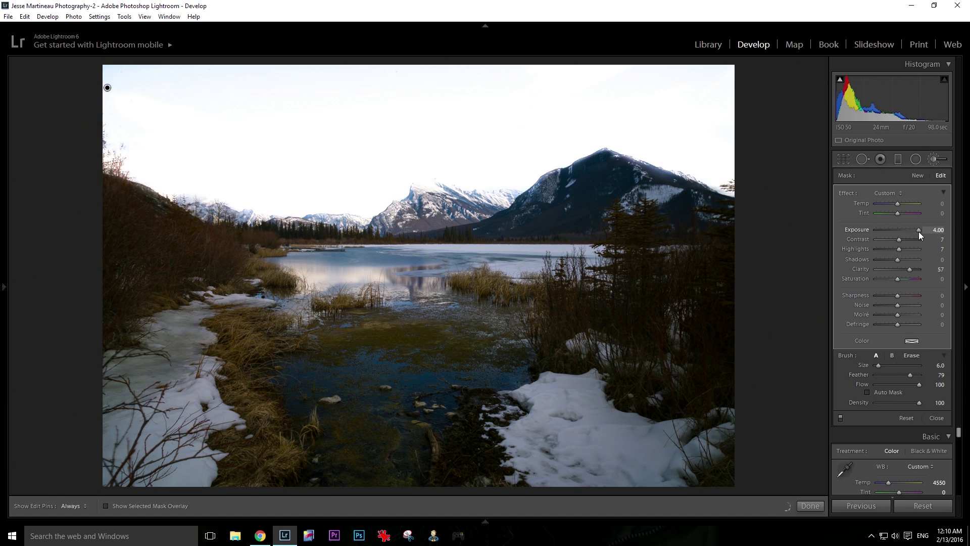
click(881, 229)
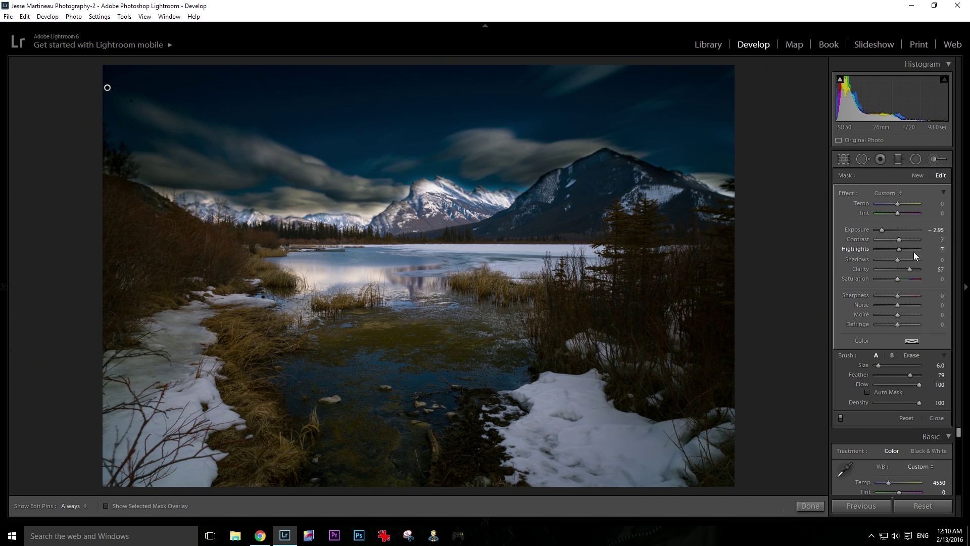
mouse_move(899, 230)
mouse_down()
mouse_move(886, 225)
mouse_move(916, 239)
mouse_move(897, 269)
mouse_move(908, 271)
mouse_up()
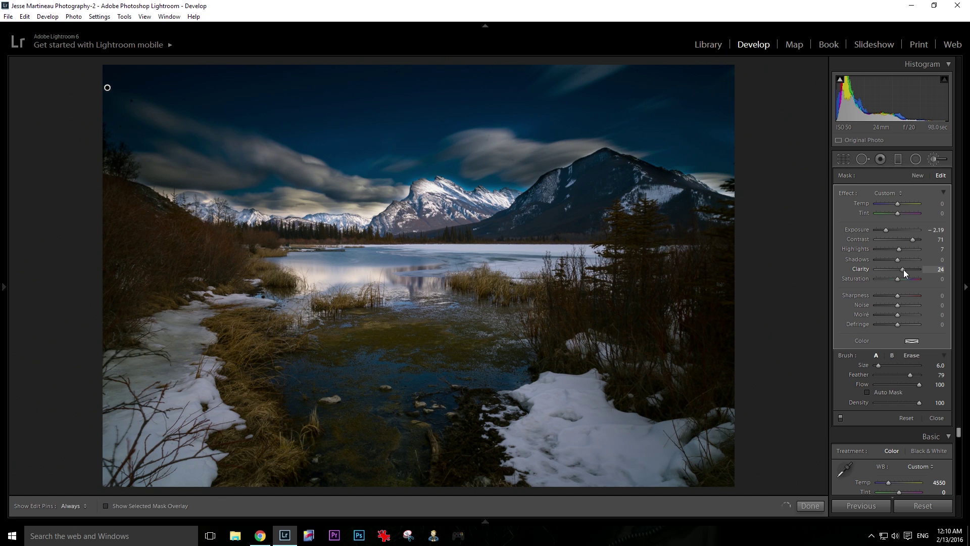
drag(885, 230, 889, 229)
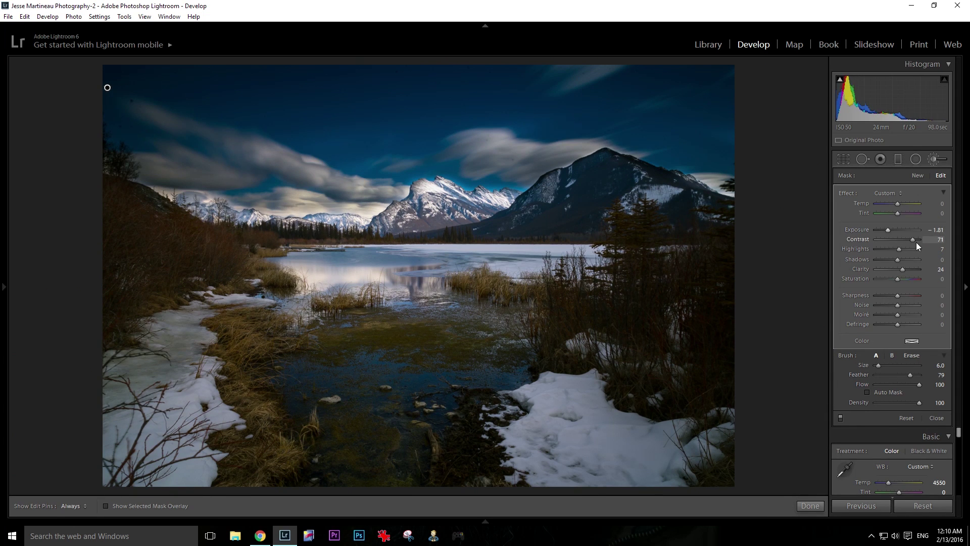
drag(908, 240, 909, 239)
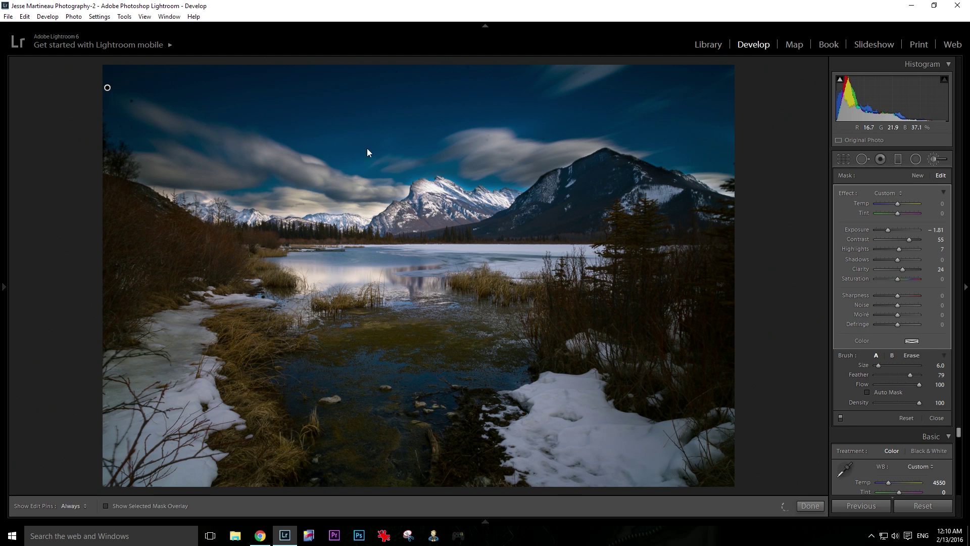
- Examine the masked sky and clouds with the edit pin hidden and shown, varying the brush size
key(h)
key(h)
key(h)
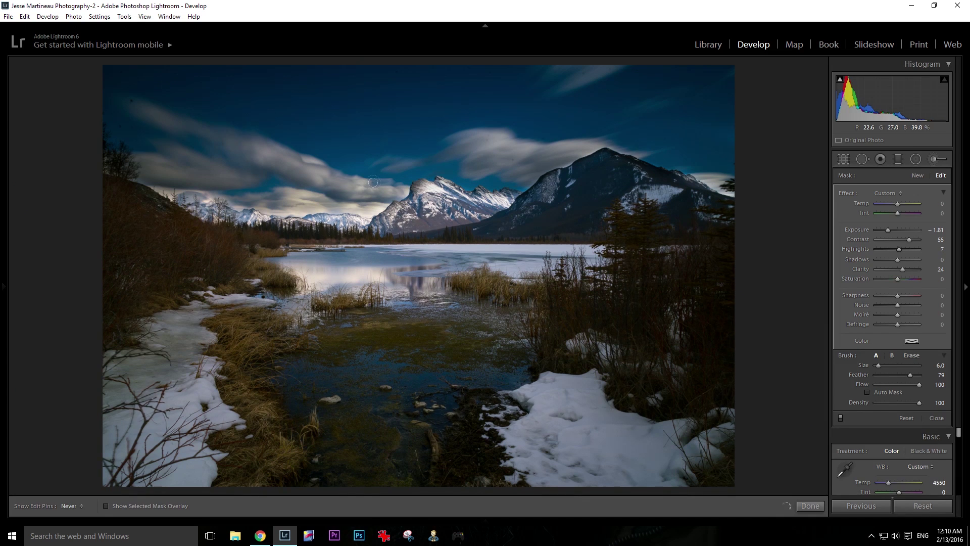
key(h)
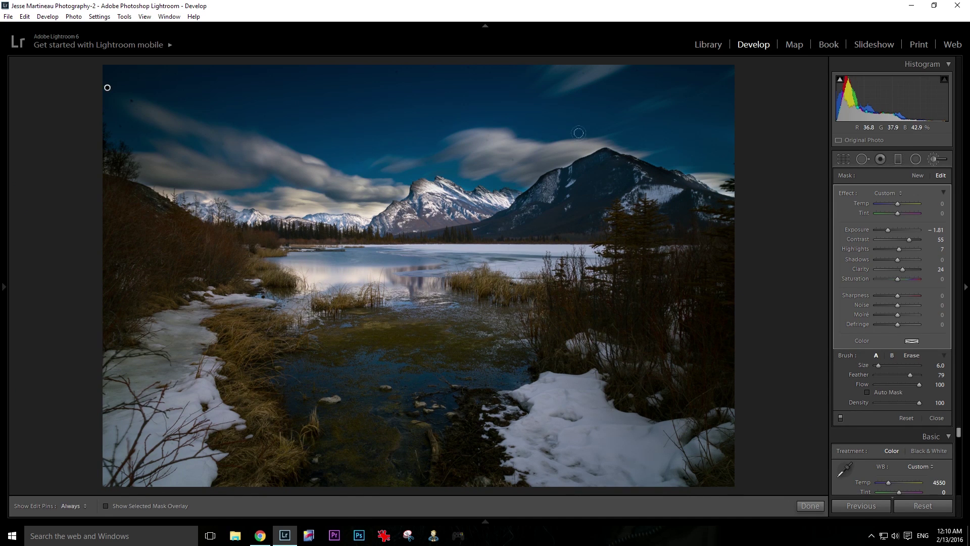
key(h)
key(h)
key(h)
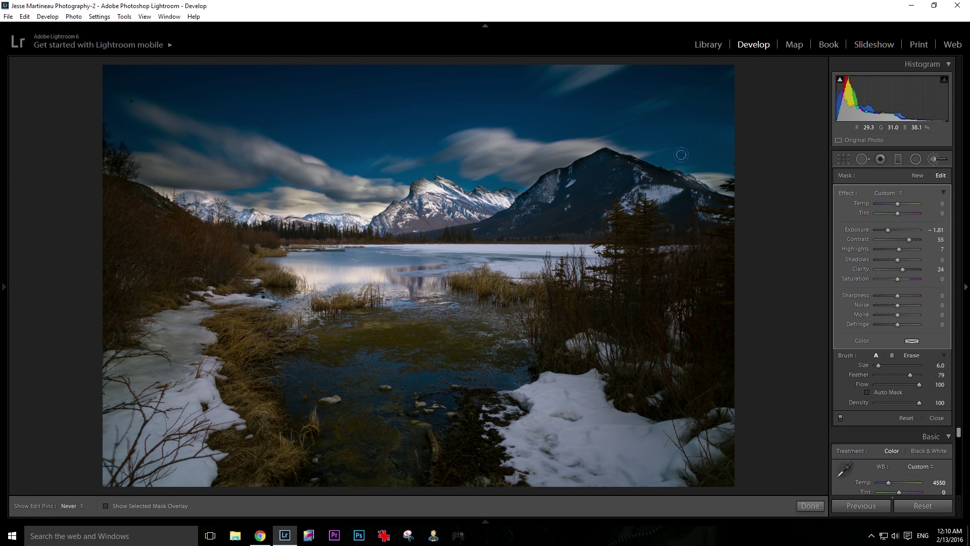
key(h)
key(bracketright)
key(h)
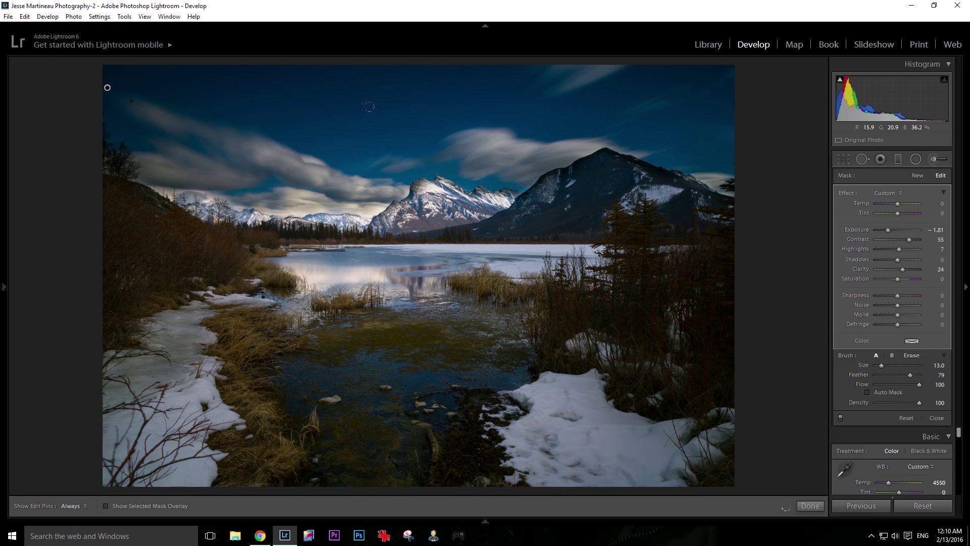
key(bracketleft)
key(h)
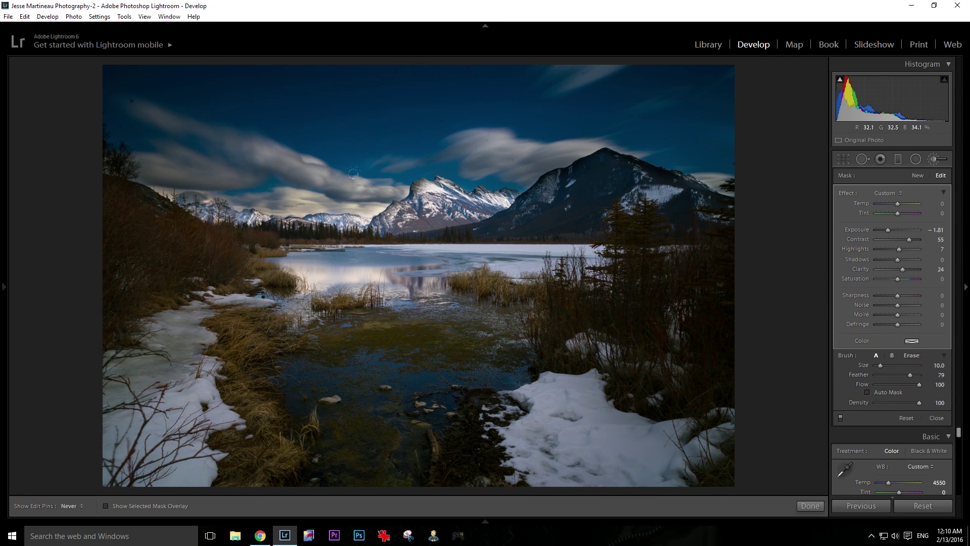
key(h)
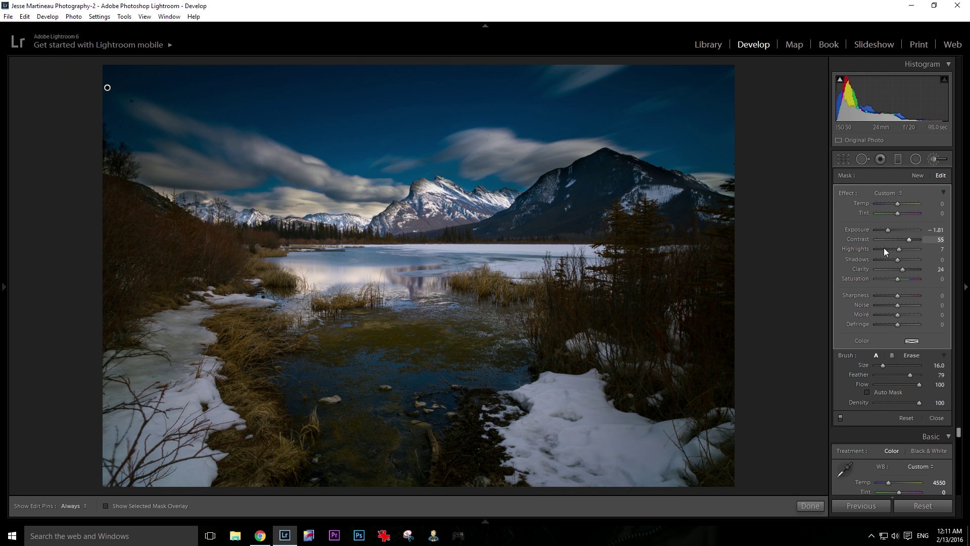
- Set the sky mask's sharpness to 12 and contrast to 67, reset its temperature to 0, and finish the brush adjustment
click(900, 296)
drag(917, 238, 916, 238)
drag(894, 203, 899, 204)
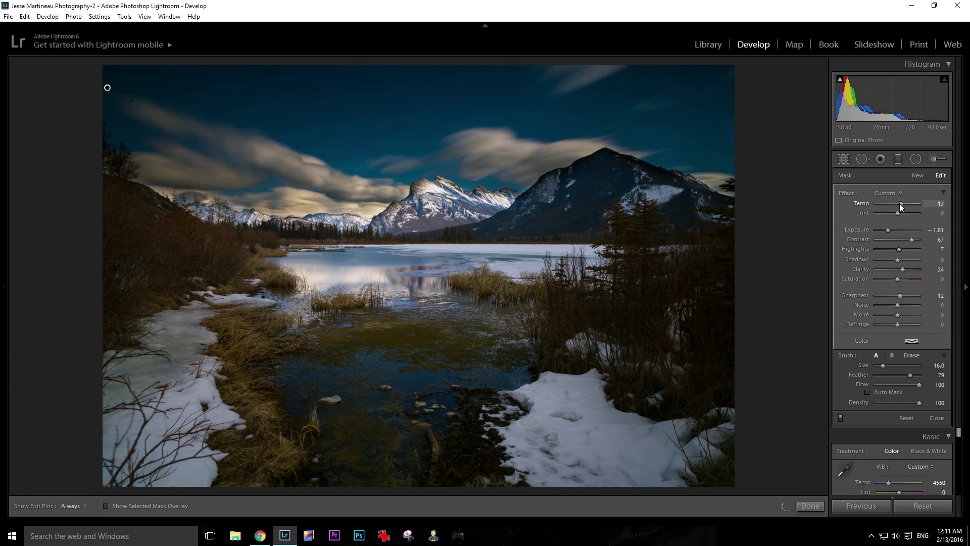
double_click(896, 202)
click(811, 505)
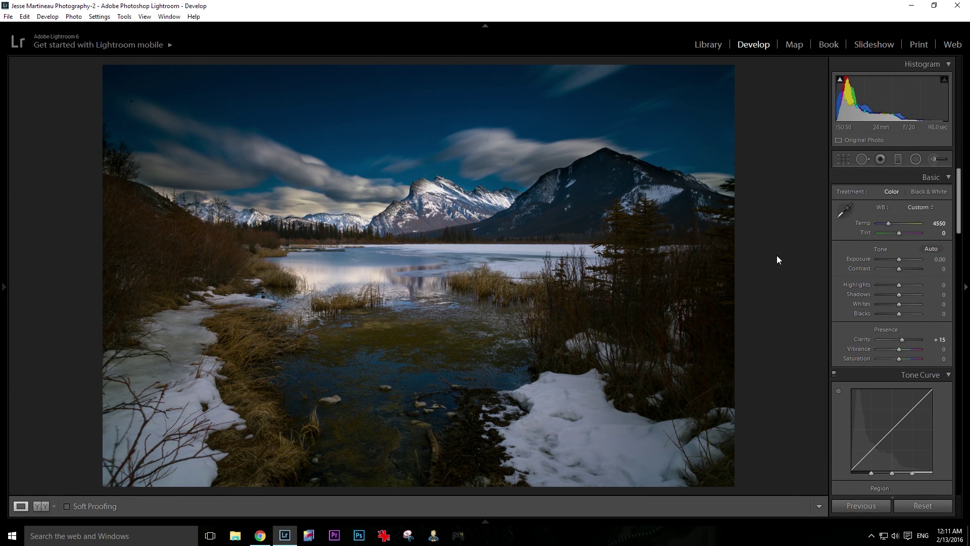
- Compare the photo with its finished version and lower the whole photo's exposure to -0.70
key(Right)
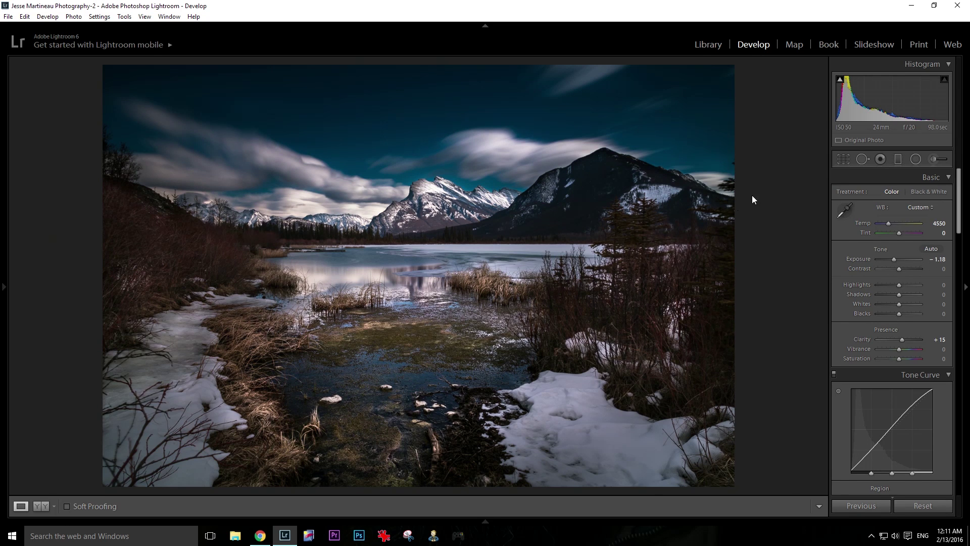
key(Right)
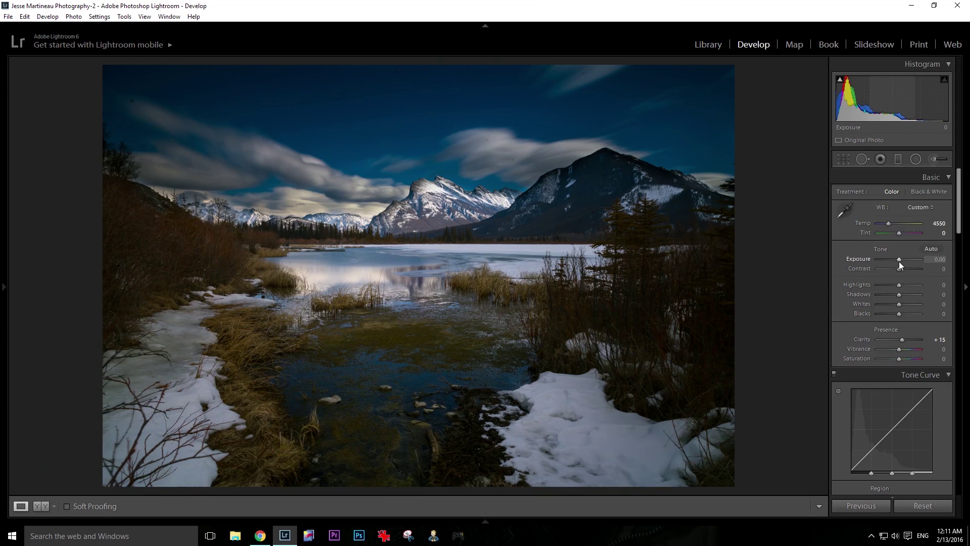
key(Down)
key(Down)
key(Down)
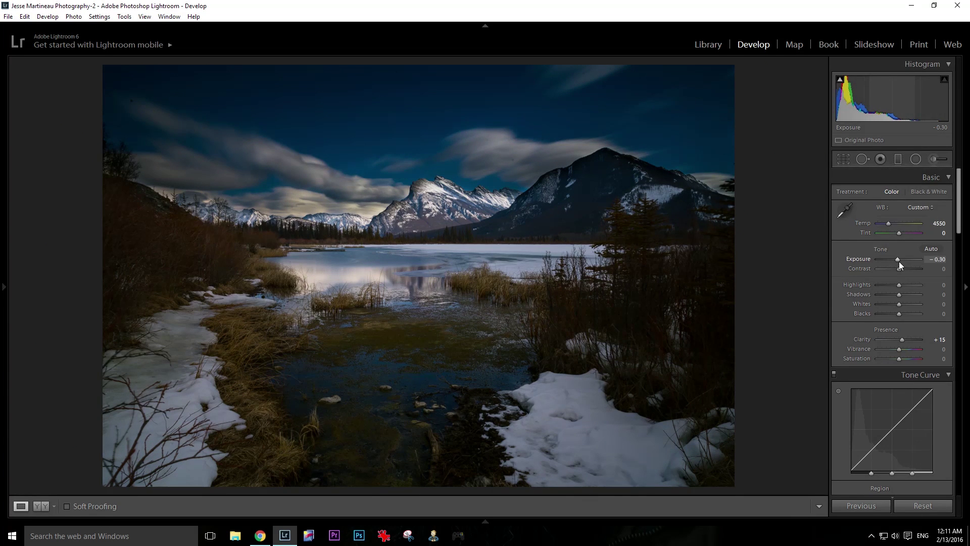
key(Down)
key(Down)
key(Down)
key(Down)
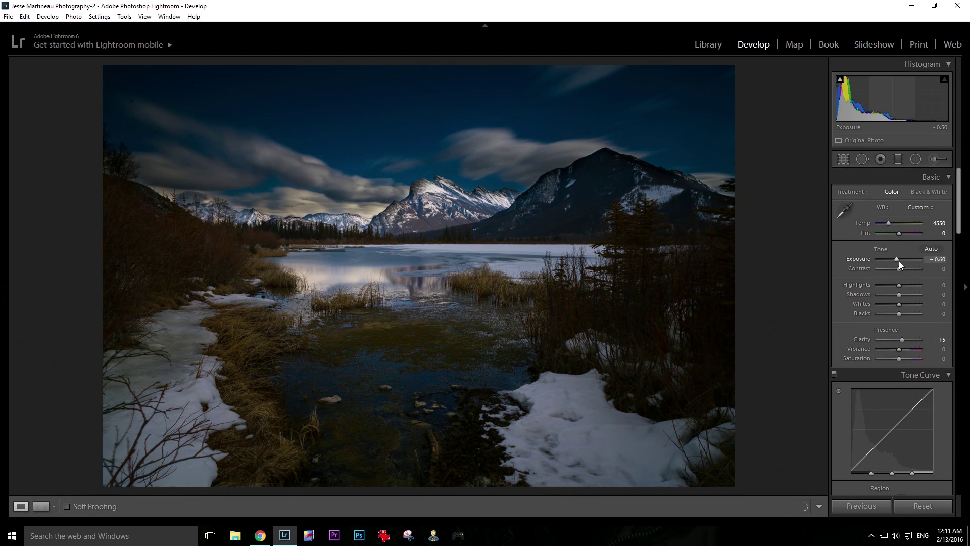
- Check the darkened photo against the finished version again and fine-tune its overall exposure to -0.83
key(Right)
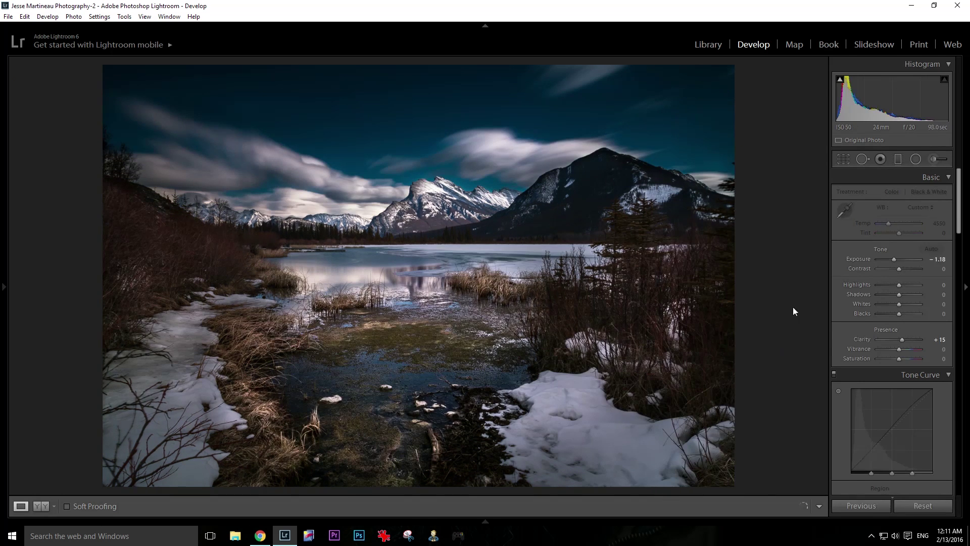
key(Right)
key(Left)
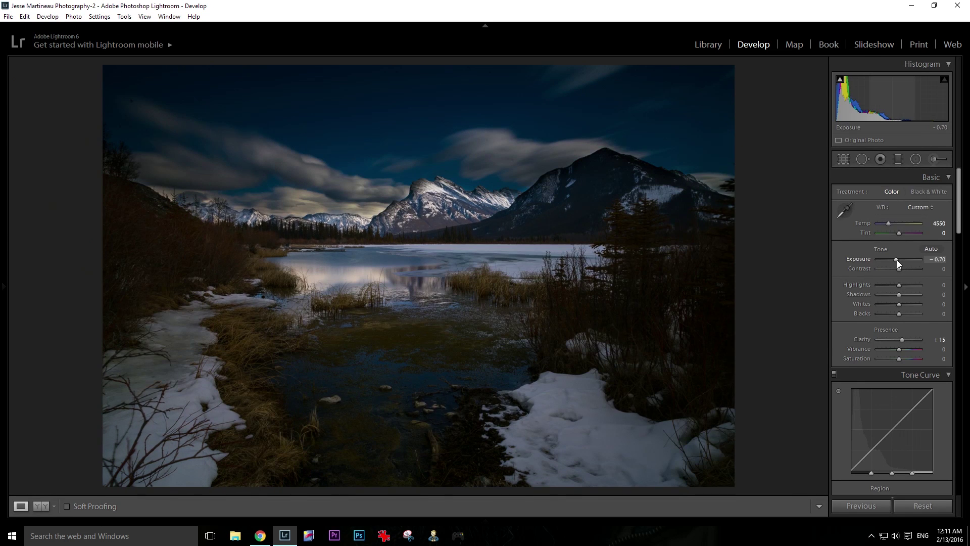
drag(896, 259, 896, 259)
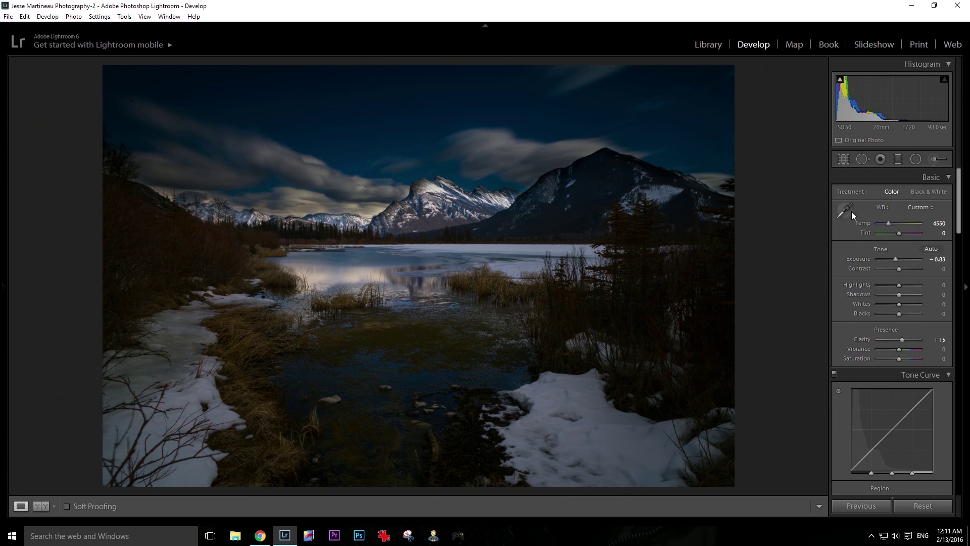
click(931, 160)
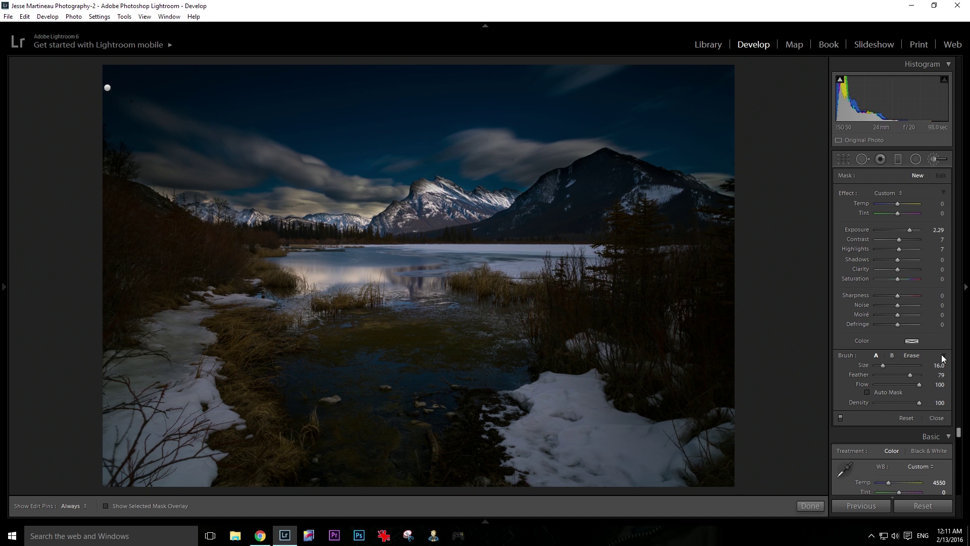
click(810, 505)
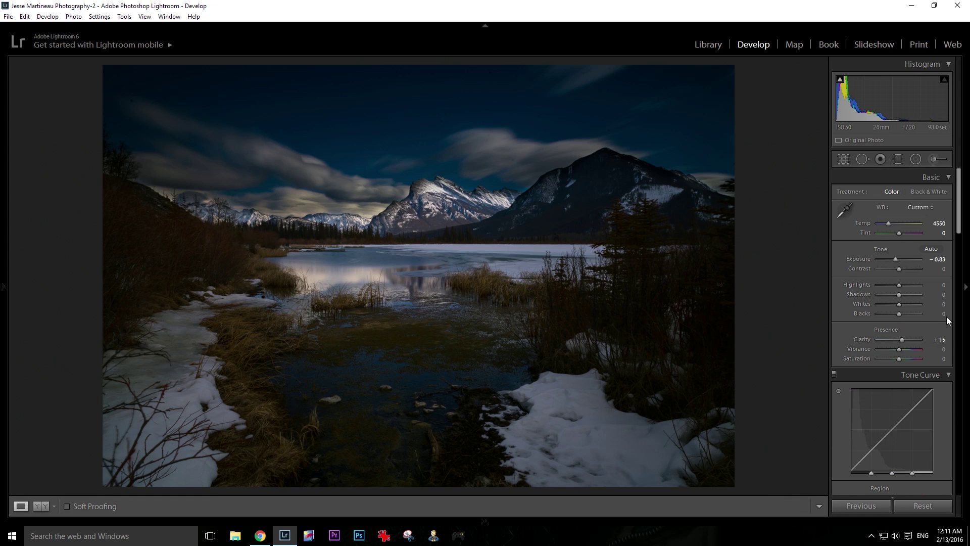
- Raise the Lights region of the tone curve to +24
scroll(848, 335, down, 5)
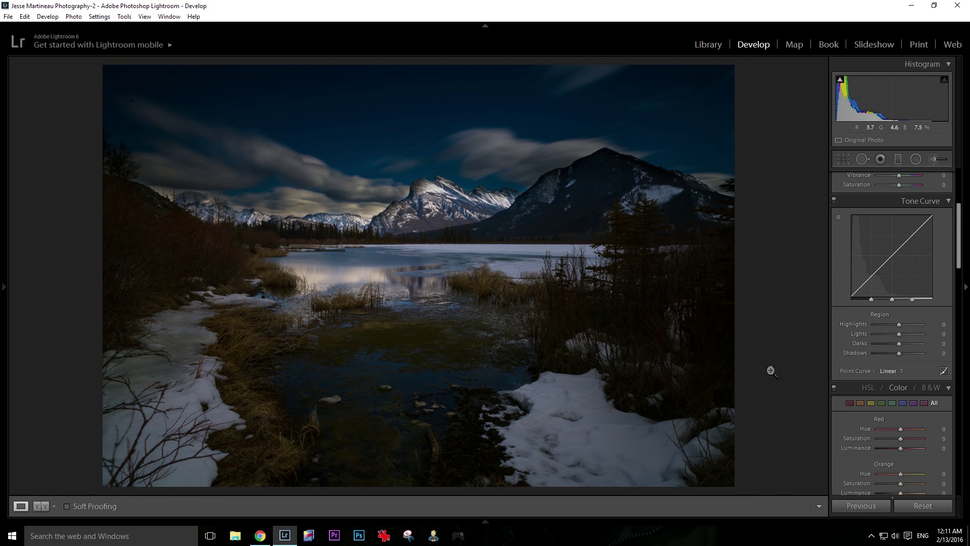
mouse_move(905, 338)
mouse_down()
mouse_move(893, 335)
mouse_move(918, 336)
mouse_move(881, 334)
mouse_move(904, 334)
mouse_up()
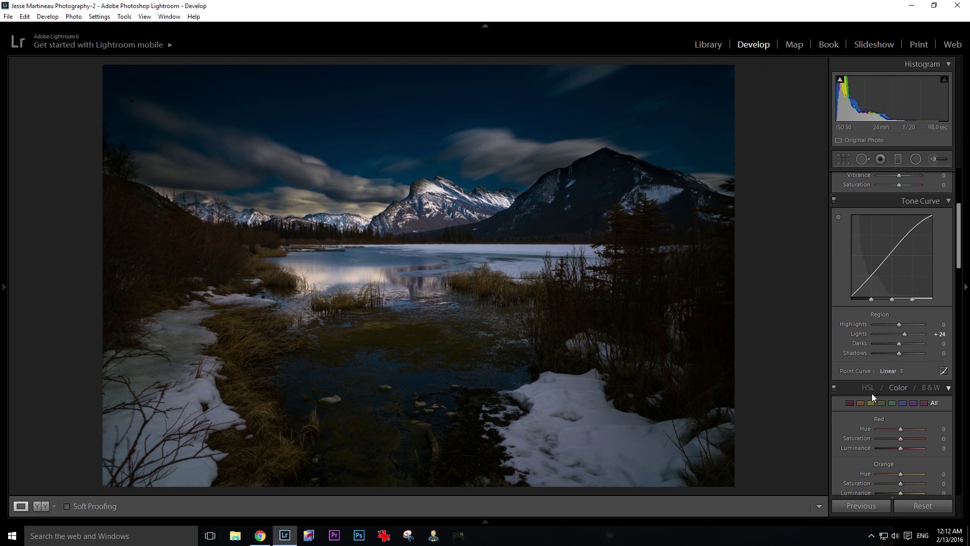
mouse_move(904, 335)
mouse_down()
mouse_move(915, 338)
mouse_move(905, 335)
mouse_up()
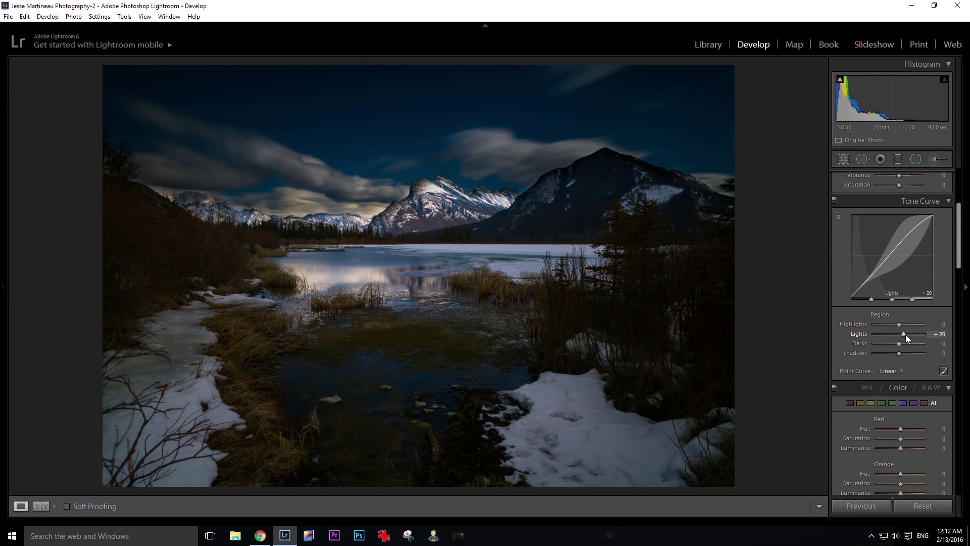
drag(905, 335, 906, 333)
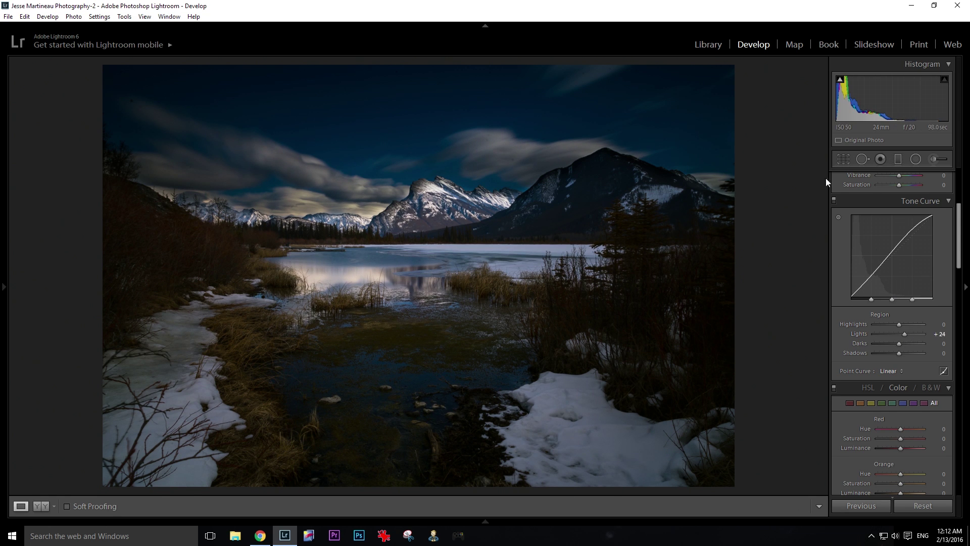
- Compare the photo with its finished version, looking at the brightness of the clouds
scroll(855, 255, up, 4)
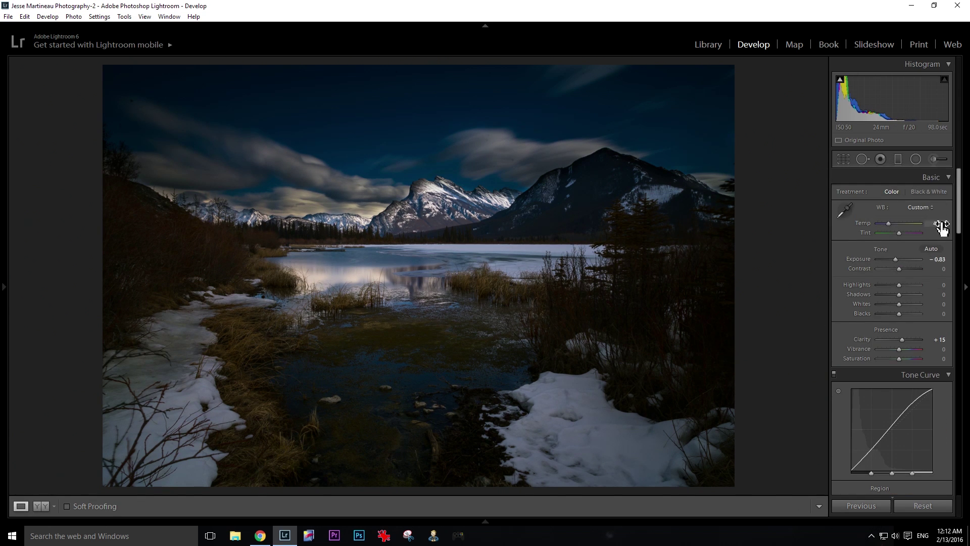
click(936, 160)
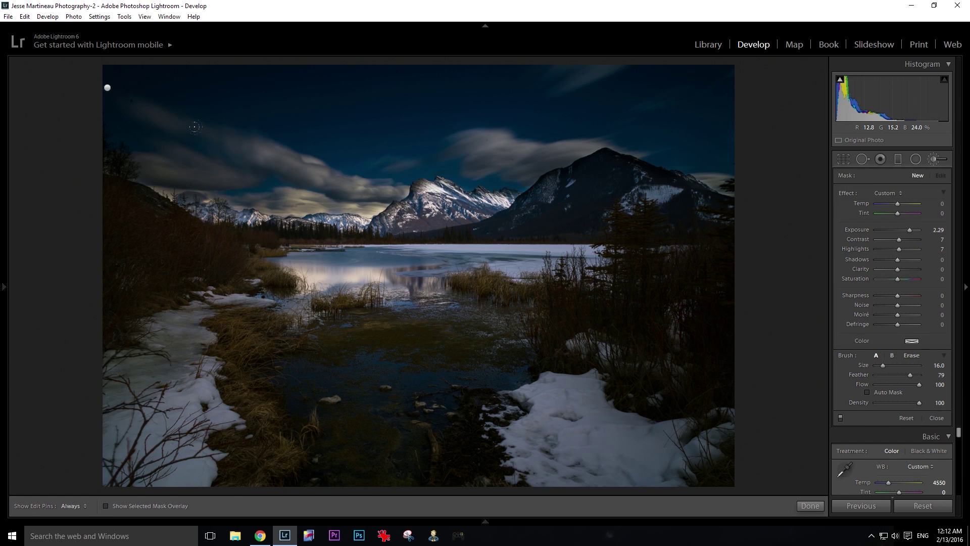
key(Right)
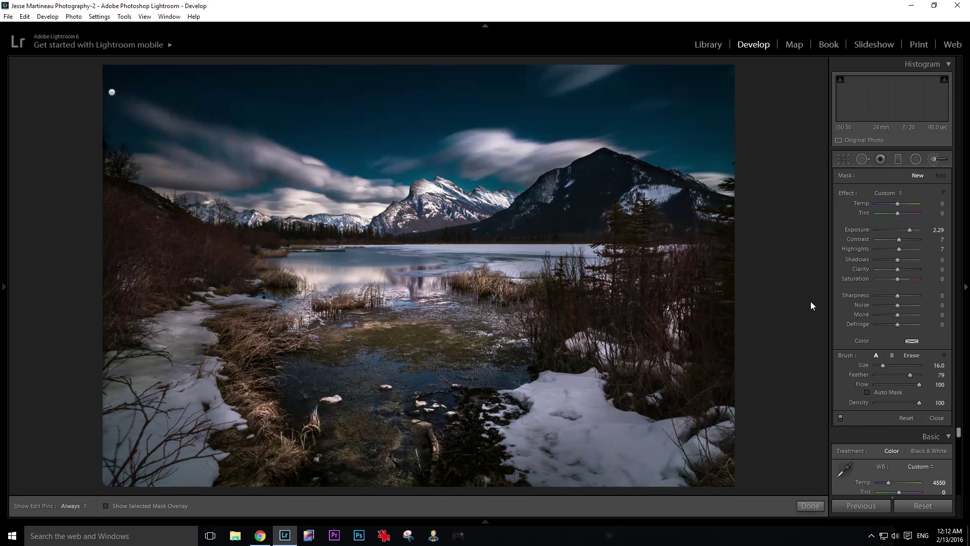
key(Left)
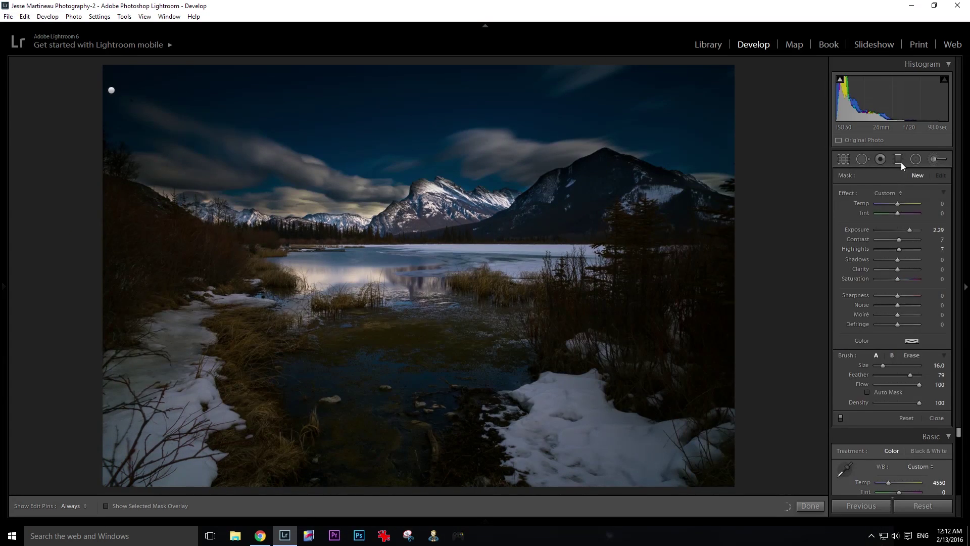
click(937, 160)
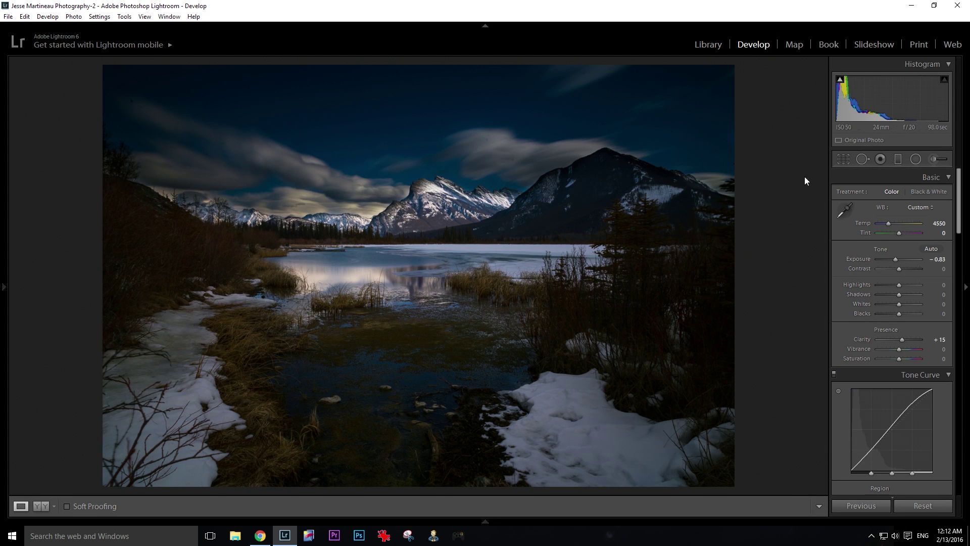
- Paint a new adjustment brush mask over the cloud above the dark mountain and the long cloud streak, using brush sizes 8 and 6
click(933, 163)
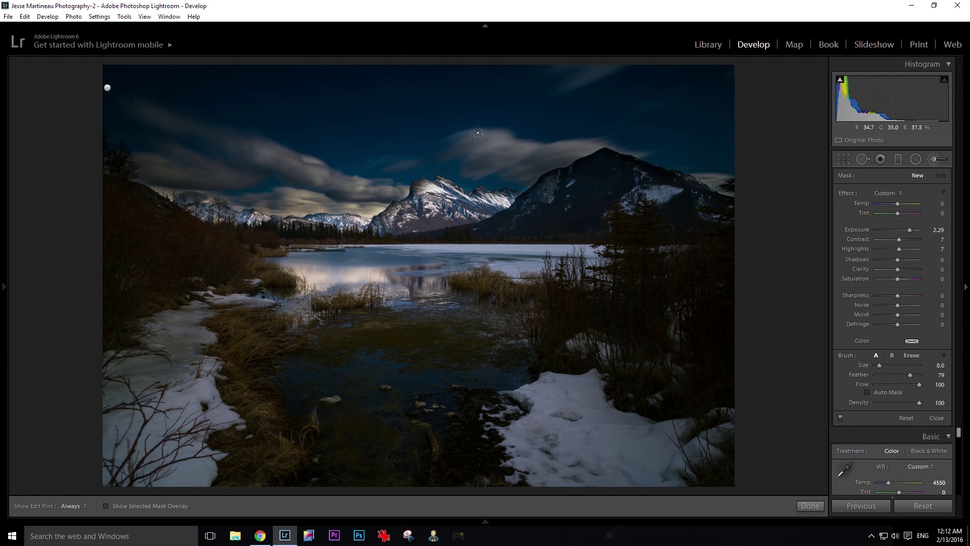
key(h)
mouse_move(478, 133)
mouse_down()
mouse_move(561, 135)
mouse_move(564, 156)
mouse_up()
drag(447, 137, 456, 140)
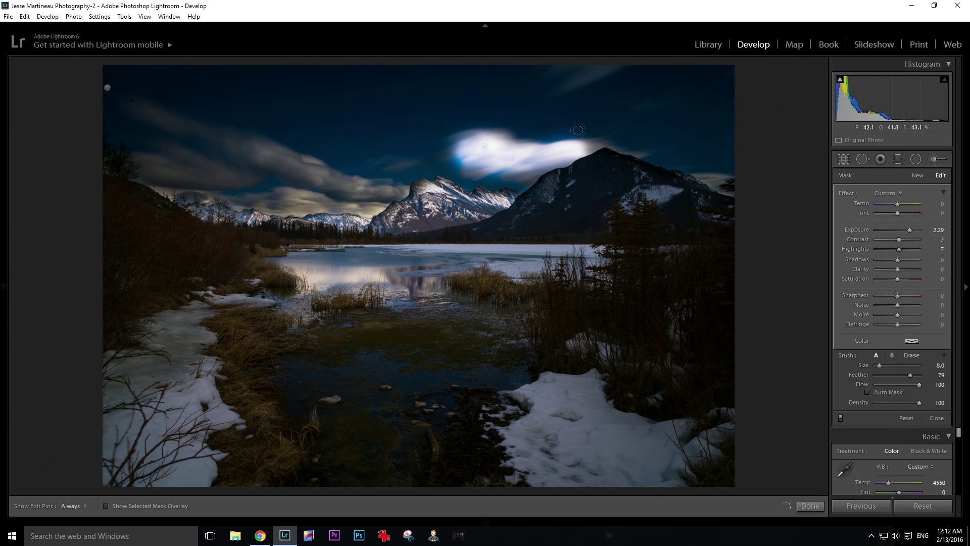
key(bracketleft)
key(h)
key(h)
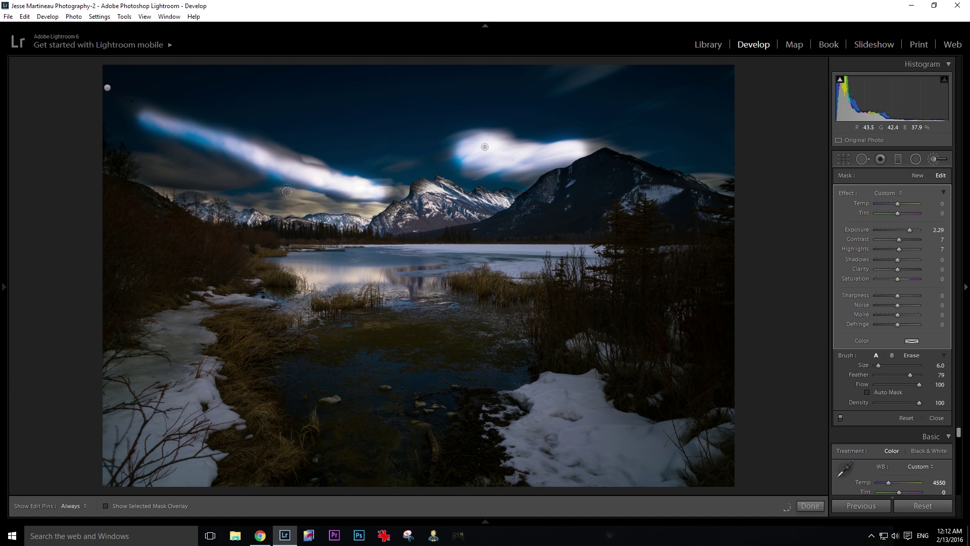
- Set the cloud mask's exposure to 0.49 and clarity to 31, and enlarge the brush to size 11
double_click(898, 229)
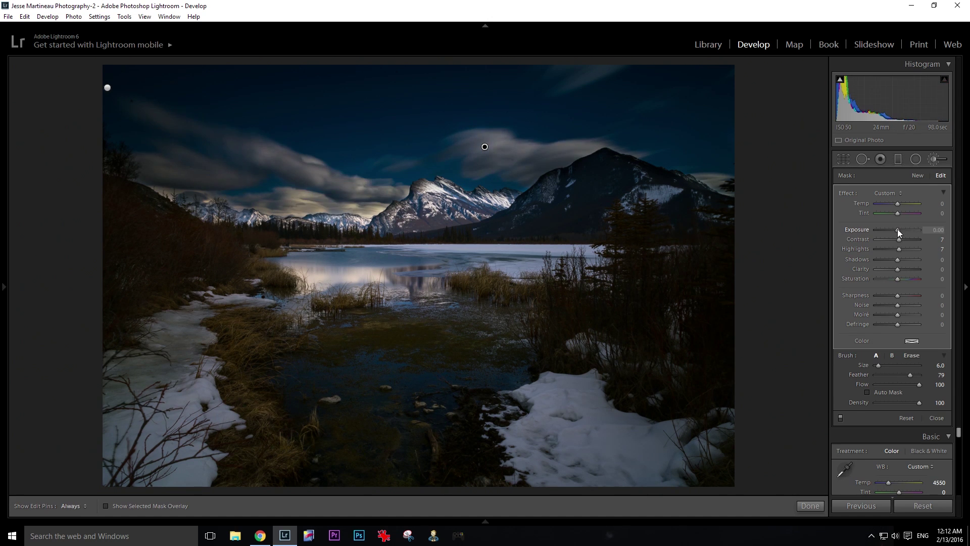
drag(897, 231, 899, 230)
drag(897, 268, 904, 269)
scroll(298, 158, up, 2)
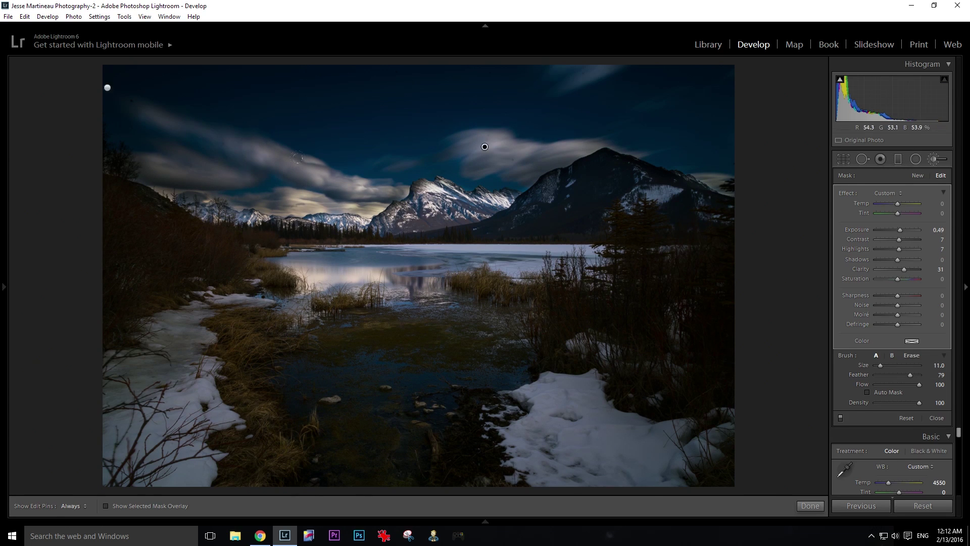
- Set the cloud mask's contrast to 79 and highlights to 64, extend it over the low clouds, and finish the brush adjustment
key(h)
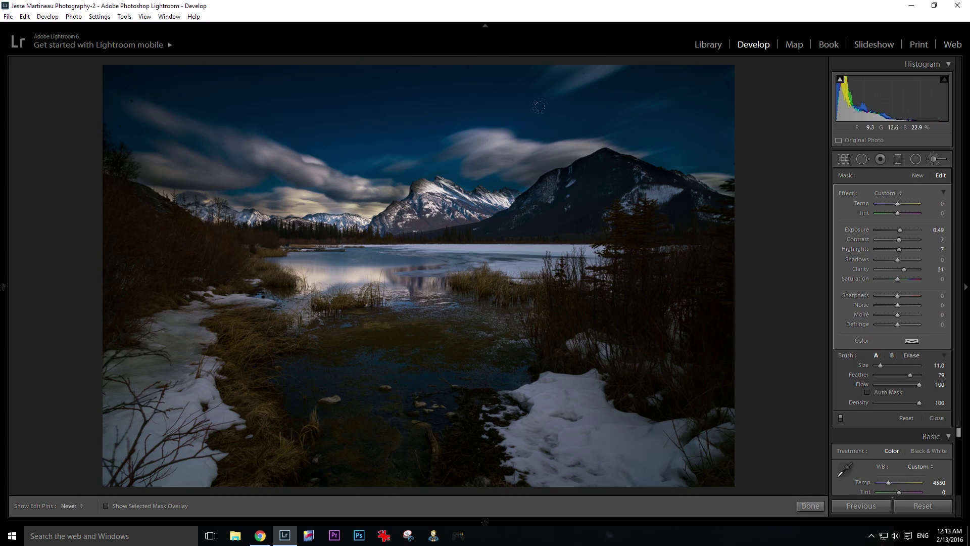
key(h)
key(backslash)
mouse_move(899, 239)
mouse_down()
mouse_move(914, 240)
mouse_move(911, 249)
mouse_up()
key(backslash)
drag(396, 198, 243, 205)
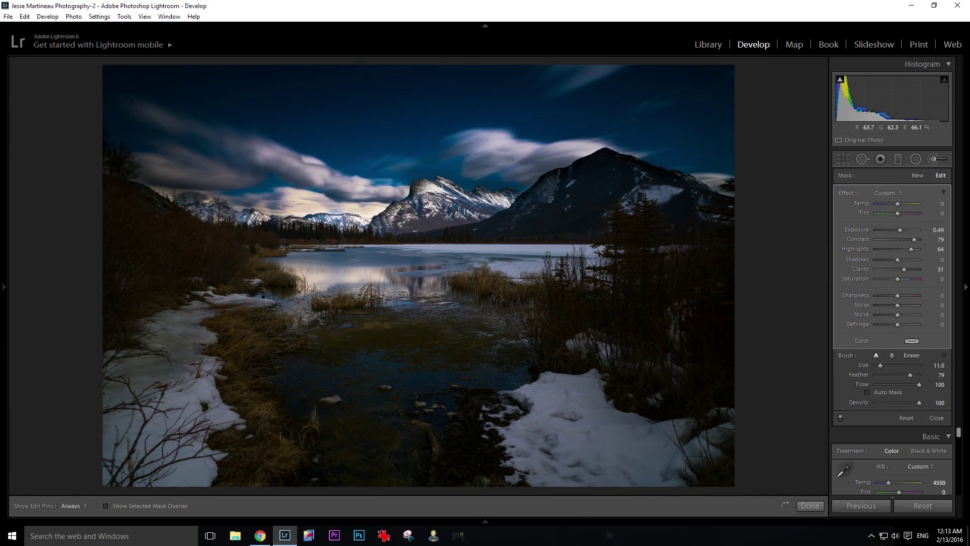
key(k)
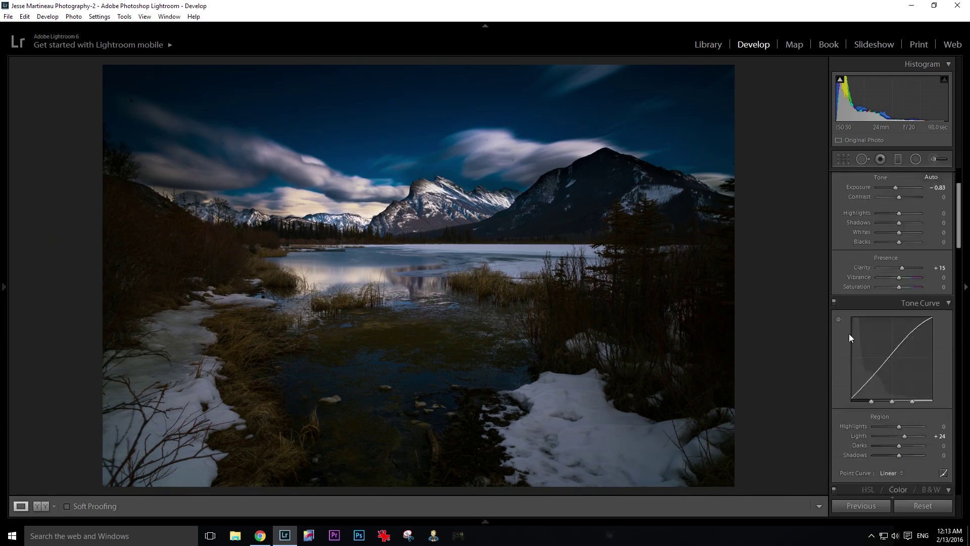
- Calibrate the camera colors: shadows tint -100, red hue -45 and saturation +2, green hue -21 and saturation +14, blue saturation +10
scroll(848, 334, down, 10)
drag(892, 413, 899, 413)
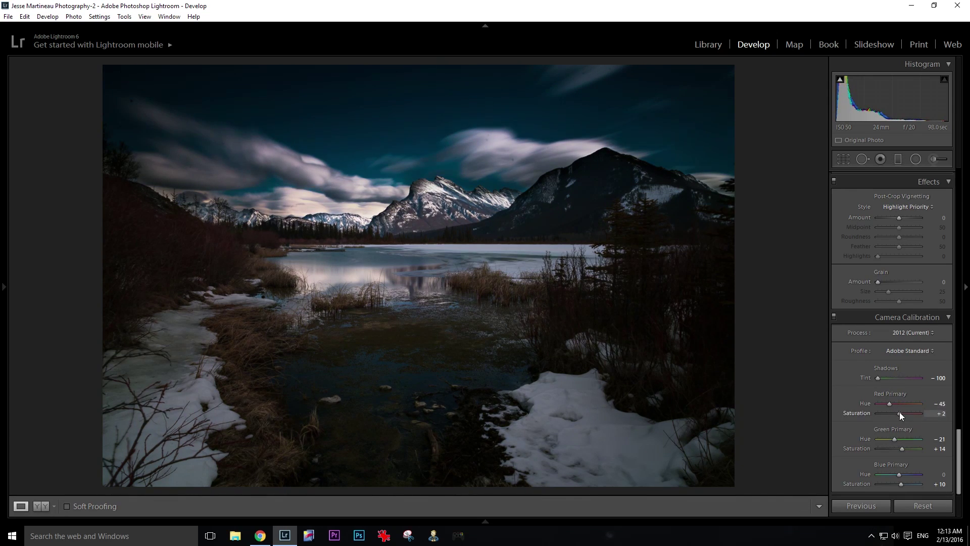
key(backslash)
key(backslash)
- Check the cloud mask with the brush reduced to size 4, finish the brush adjustment, and set the red primary hue to -33
click(936, 159)
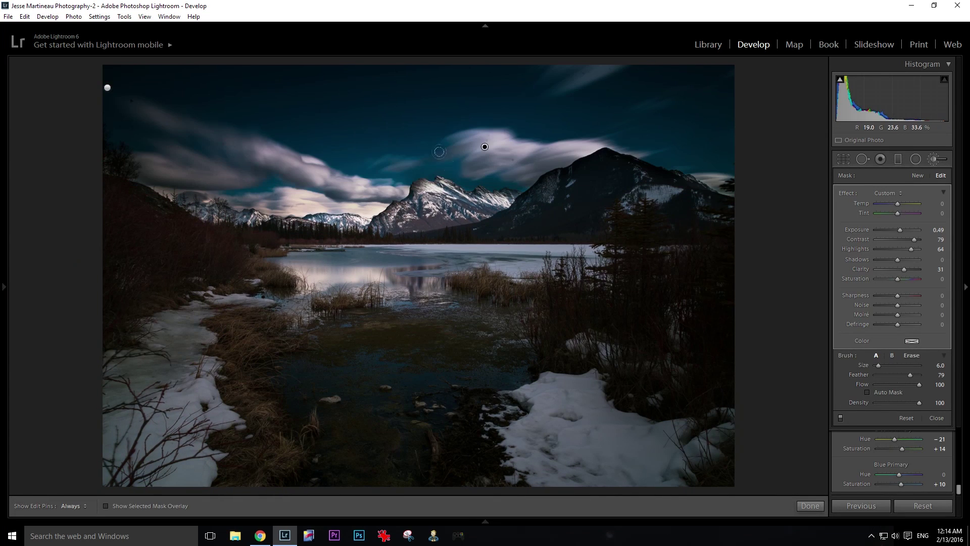
key(bracketleft)
key(bracketleft)
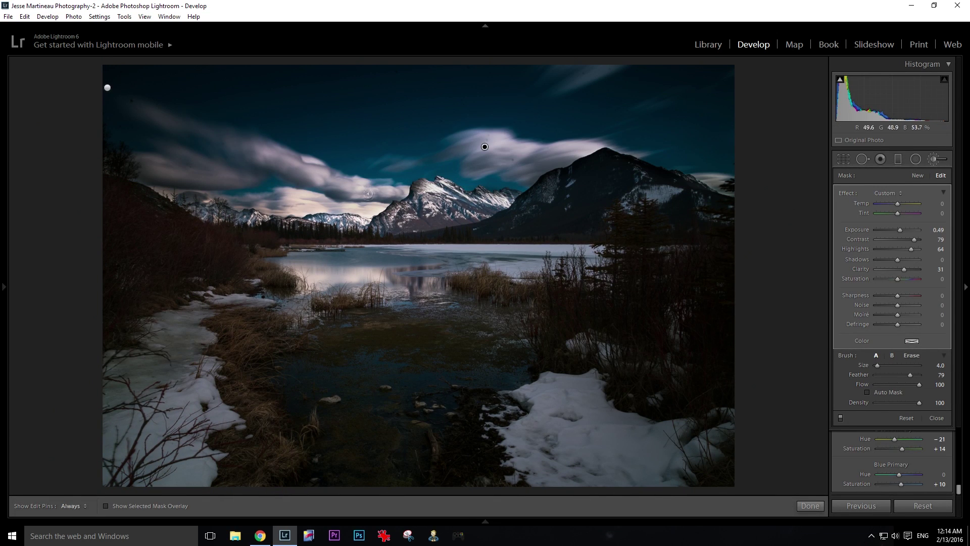
key(h)
key(h)
click(818, 507)
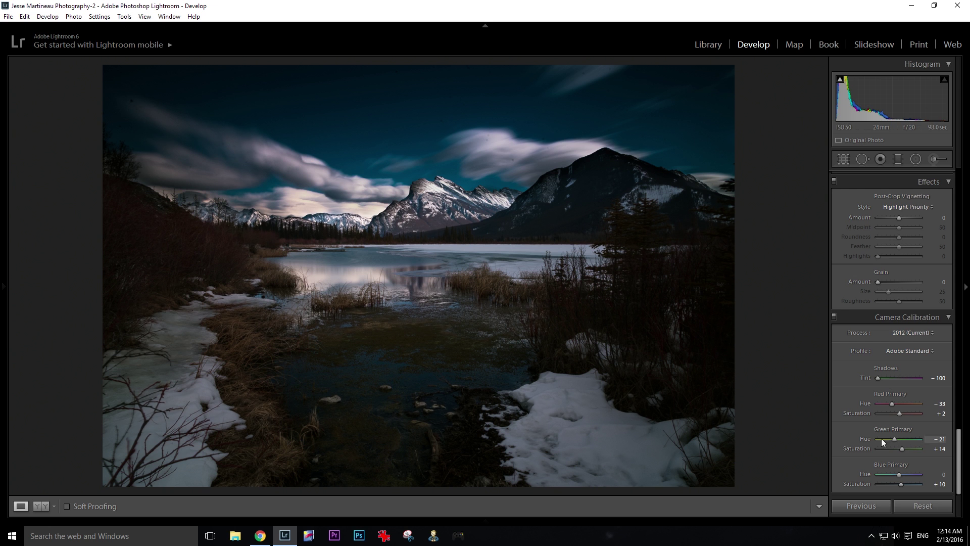
- Reset all develop settings to view the unedited photo, and undo the reset
click(924, 505)
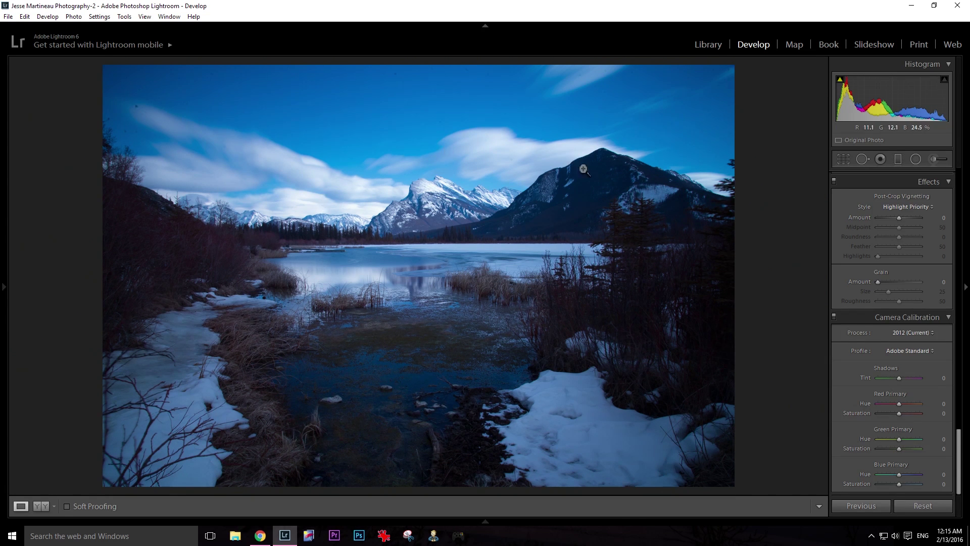
key(ctrl+z)
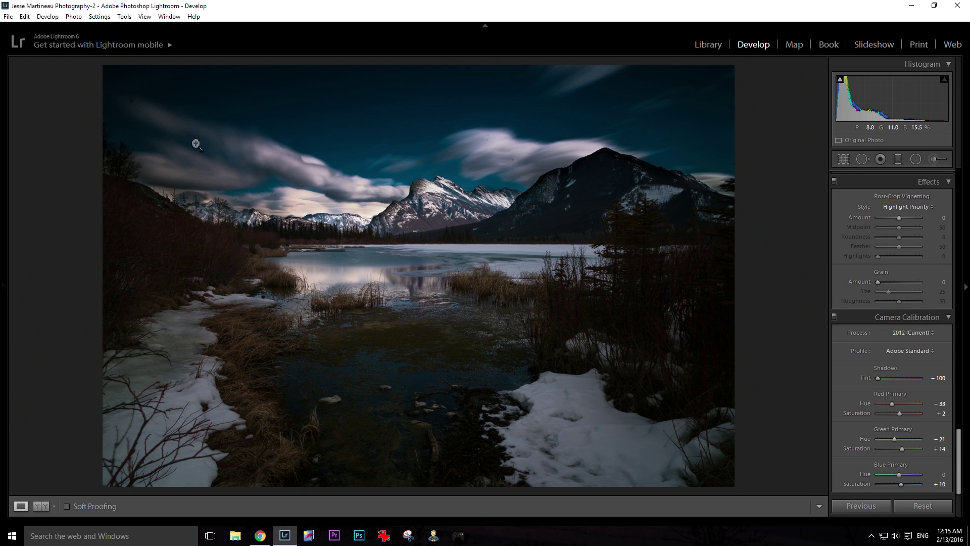
- Examine the sky and clouds above the bushes up close for sensor dust spots
click(136, 99)
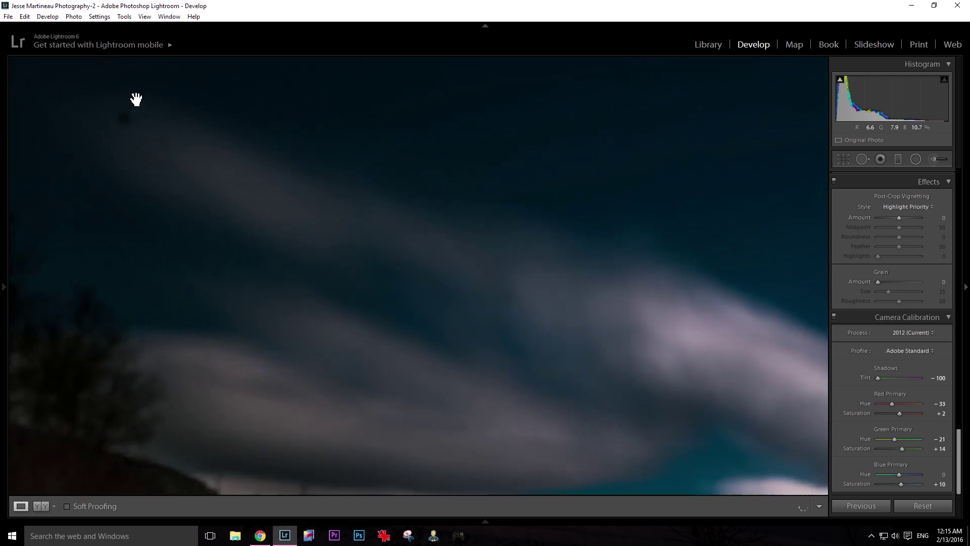
drag(202, 143, 384, 214)
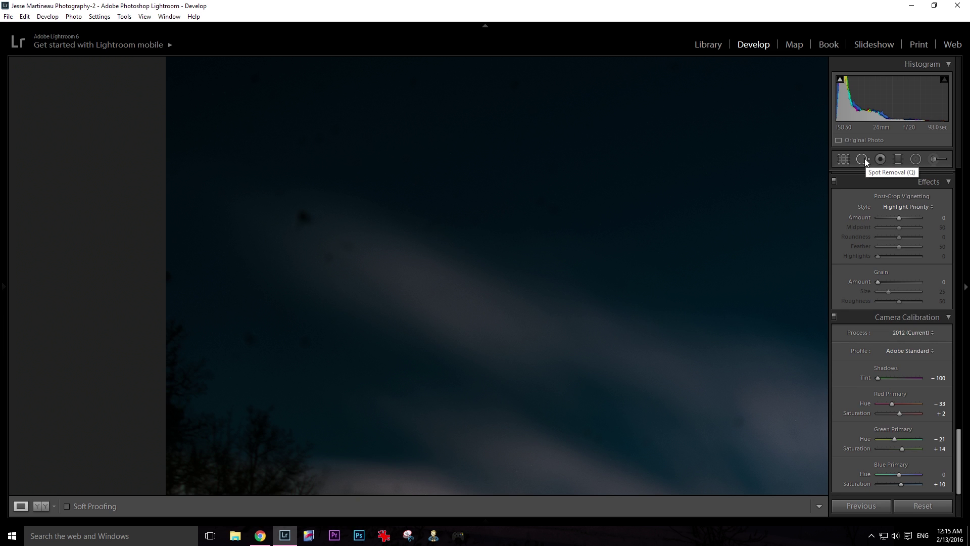
drag(628, 355, 254, 120)
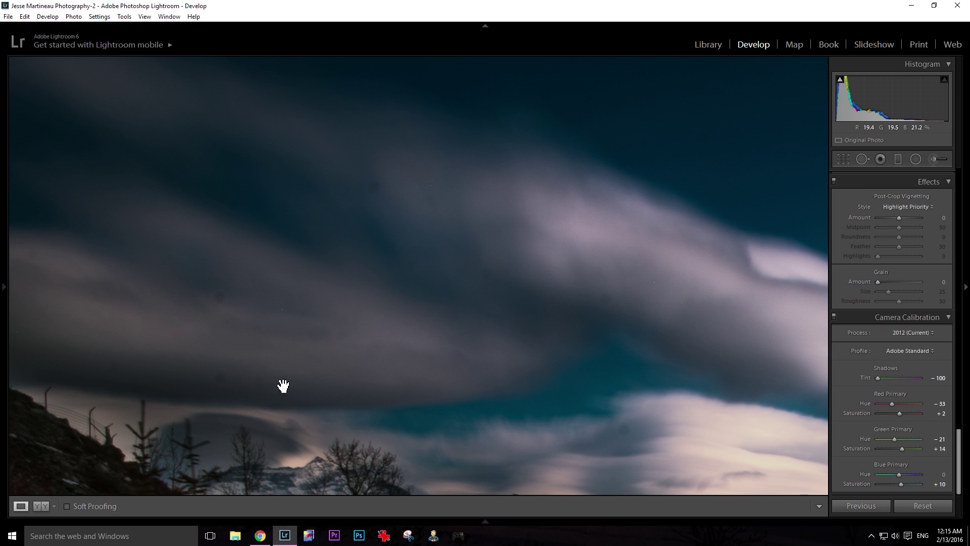
click(621, 383)
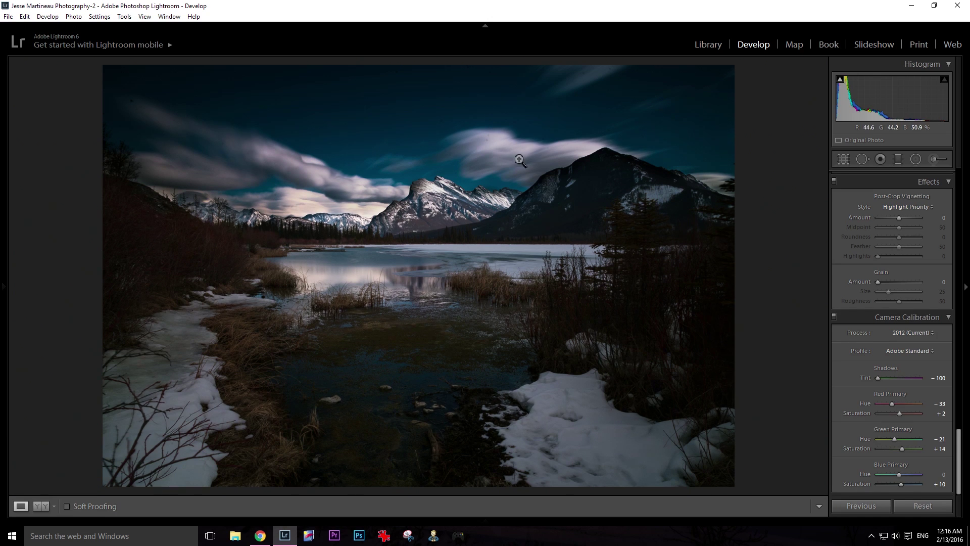
- Heal the dust spot in the cloud beside the dark mountain with a size 30 Spot Removal brush
click(863, 159)
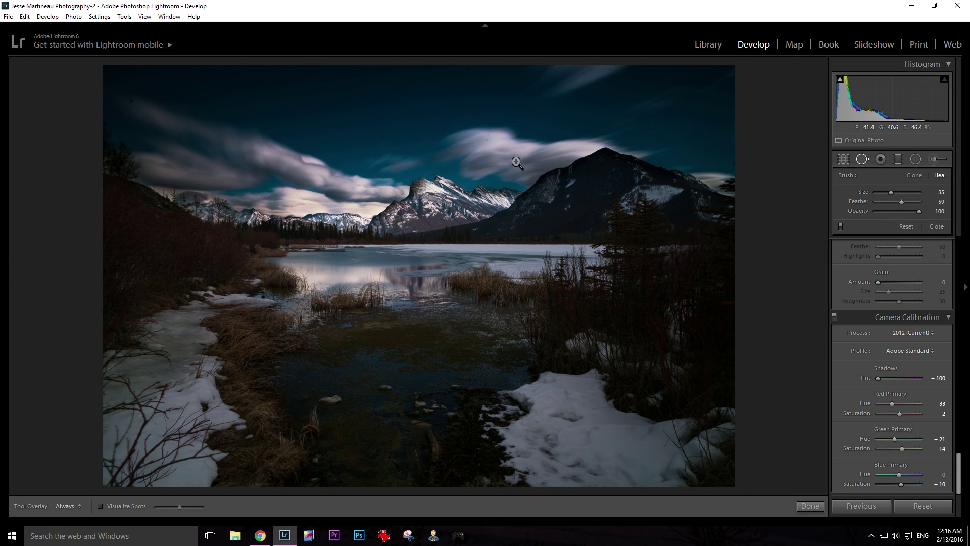
key(z)
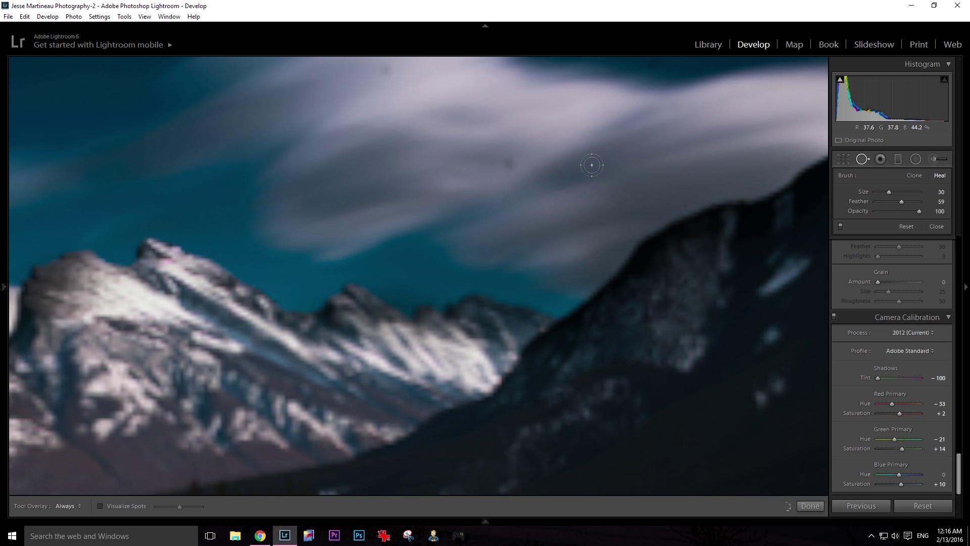
scroll(605, 192, down, 2)
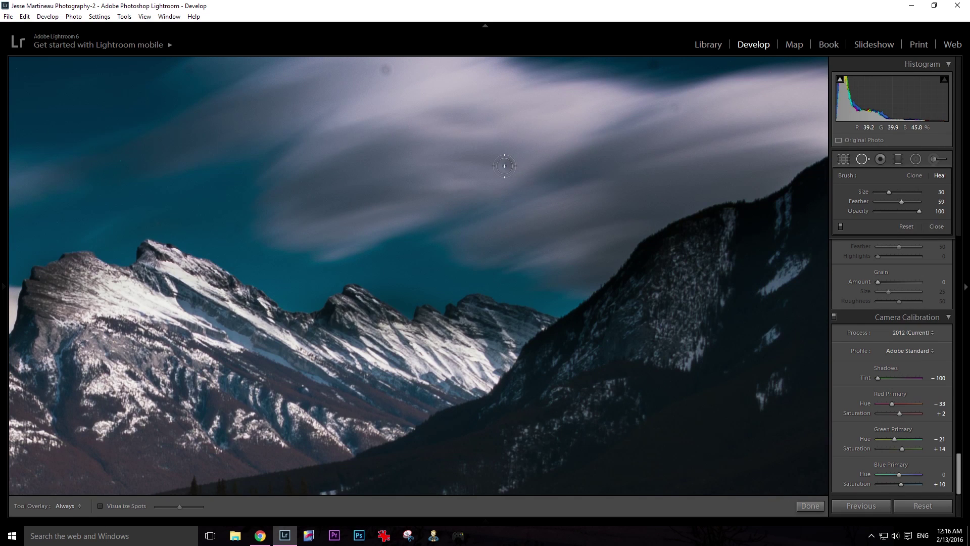
click(507, 165)
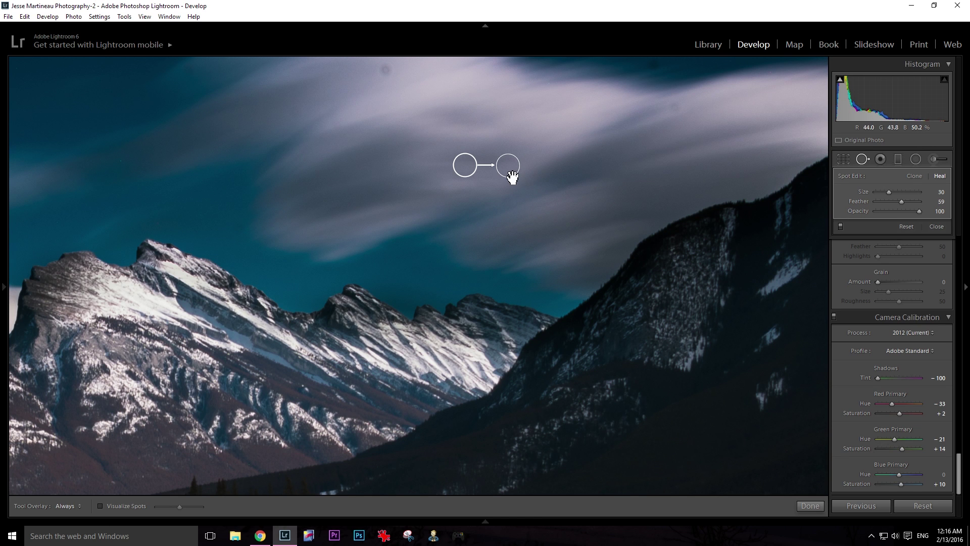
click(812, 505)
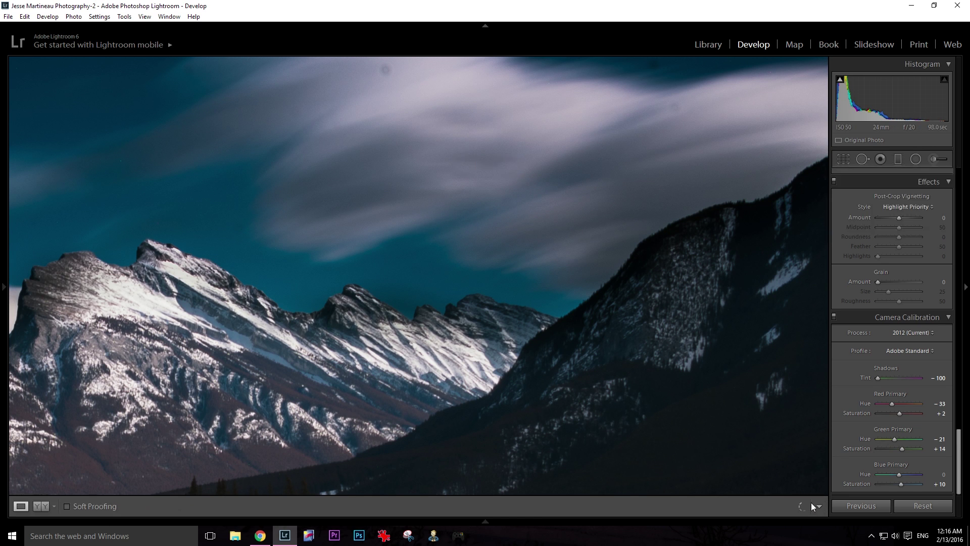
- Examine the dark sky above the dark mountain up close for remaining dust spots
click(627, 155)
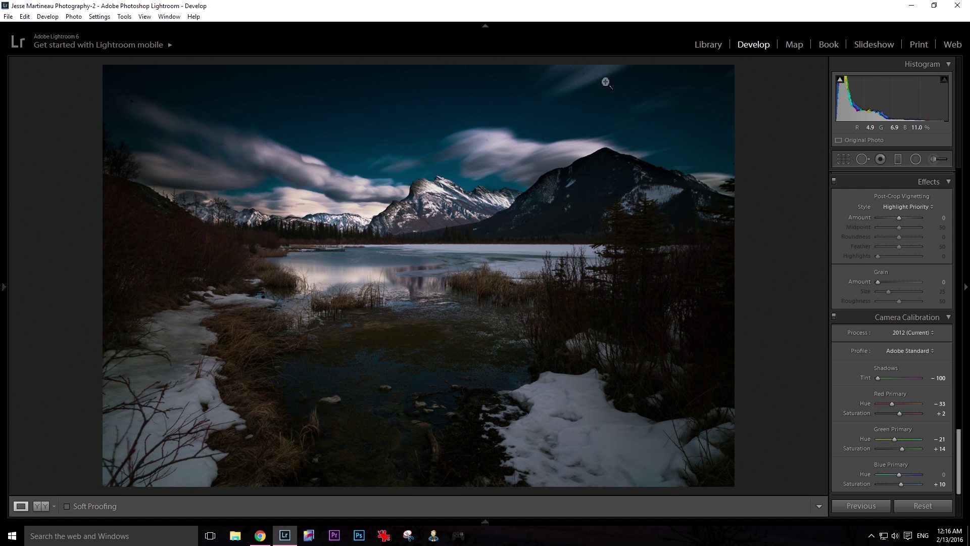
click(688, 81)
drag(699, 96, 673, 175)
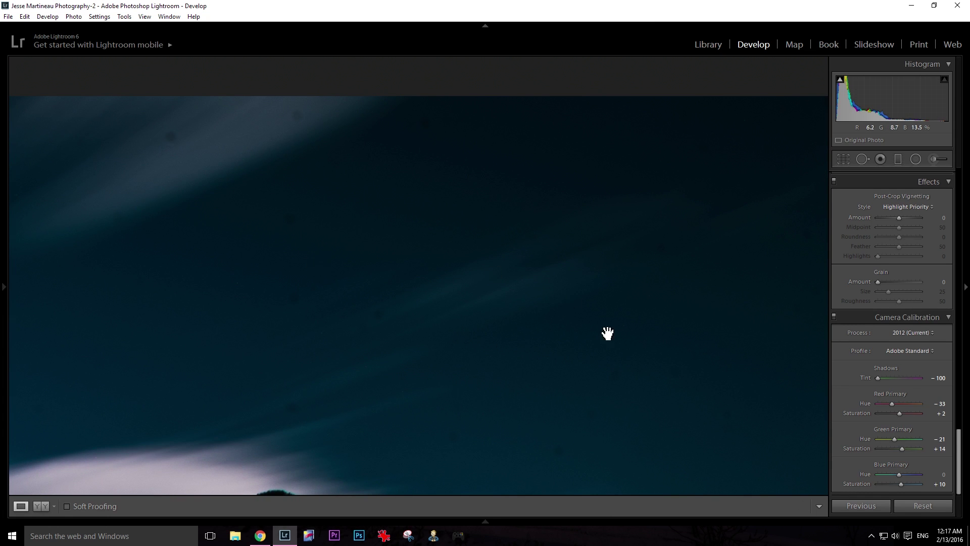
drag(609, 331, 611, 175)
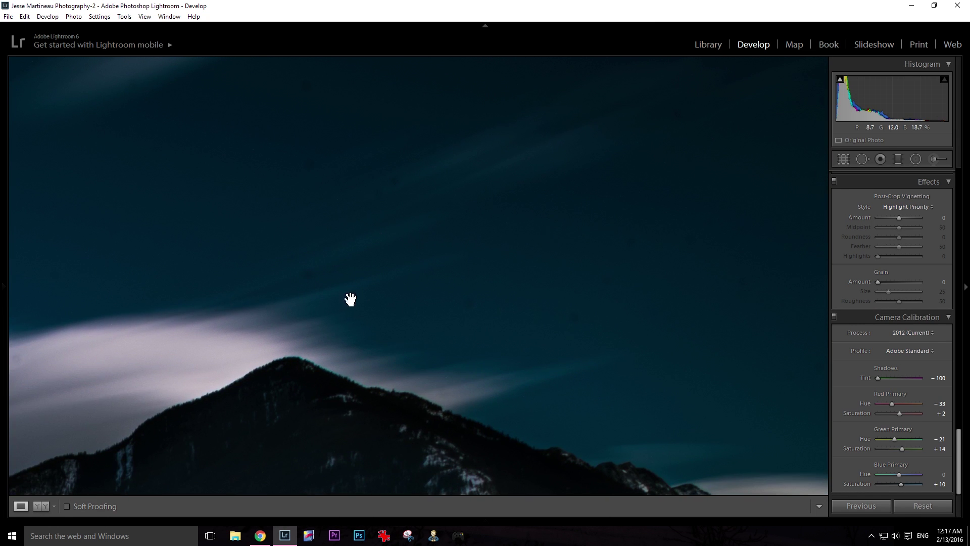
- Heal the dust spots in the dark sky above the dark mountain with a Spot Removal brush of about size 29
click(862, 158)
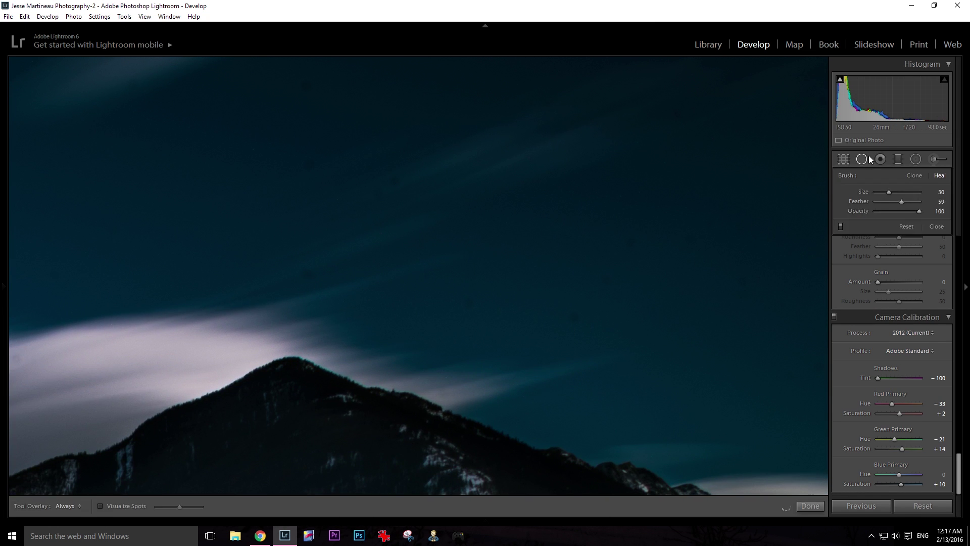
click(574, 318)
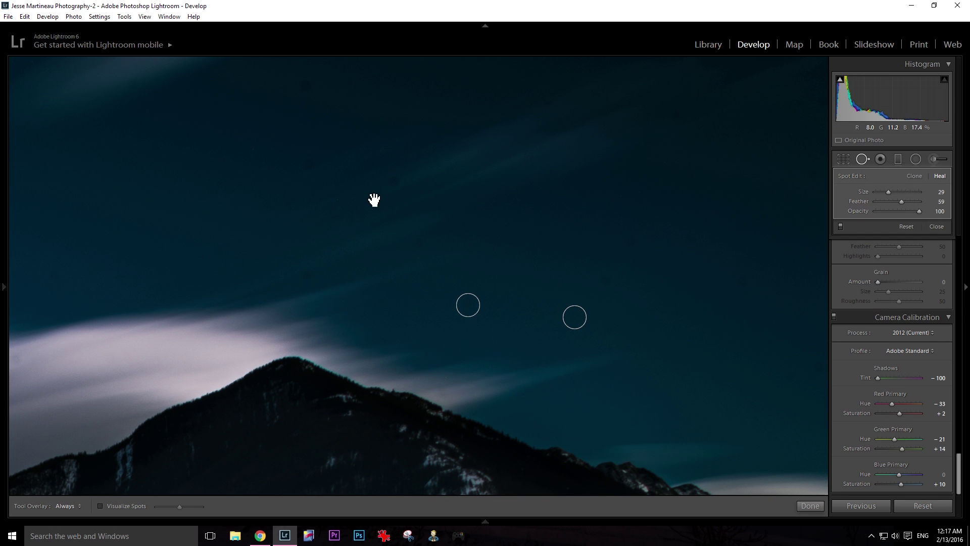
click(310, 273)
click(394, 180)
click(309, 165)
click(318, 111)
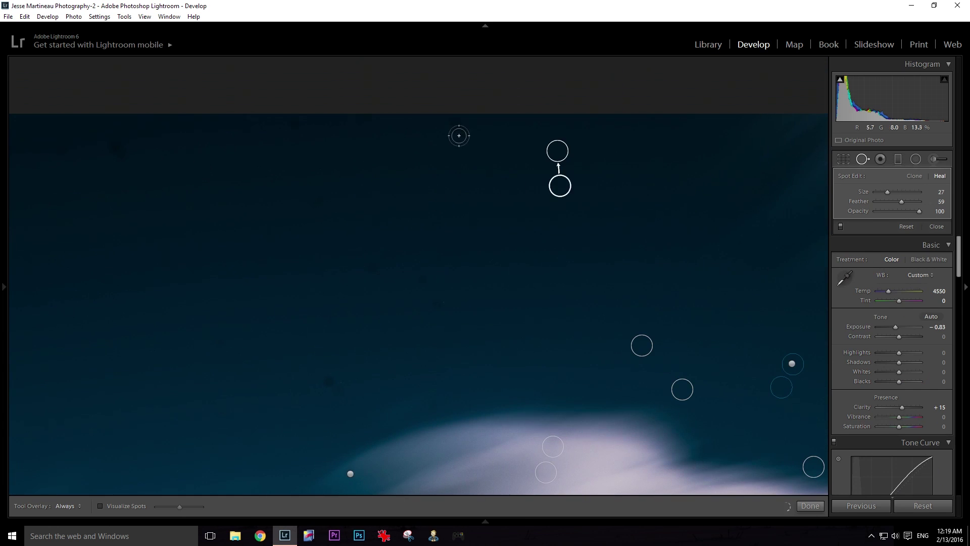
- Heal the dust spots in the dark sky above the bright cloud, using Spot Removal brush sizes of about 27 to 44
click(435, 305)
click(420, 279)
click(374, 270)
click(333, 386)
click(269, 246)
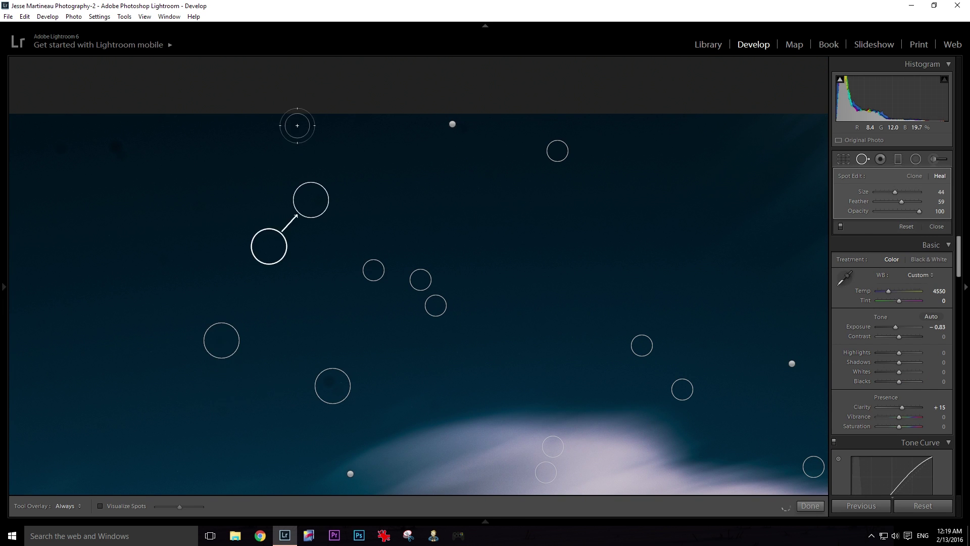
click(158, 229)
click(119, 147)
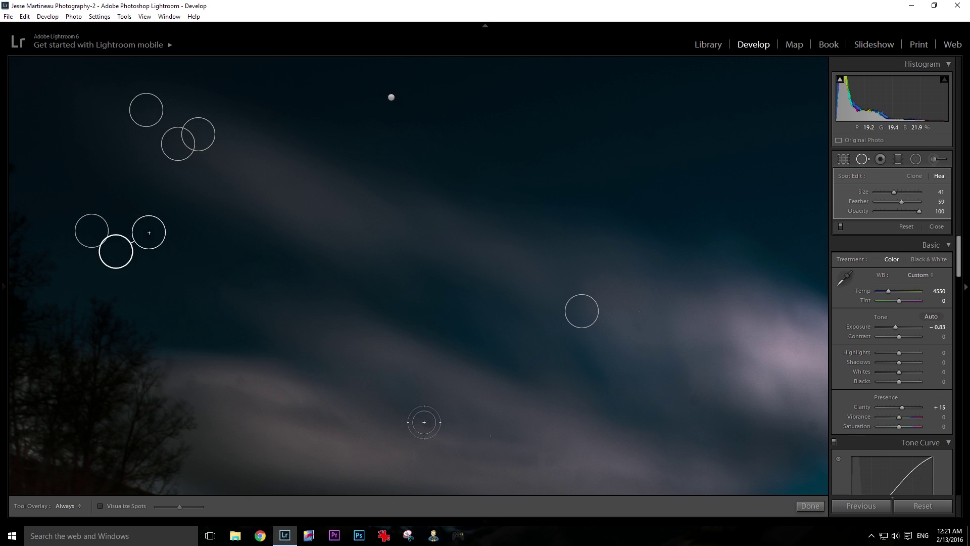
- Heal the remaining dust spots in the clouds near the left-bank bushes at about brush size 42, and finish spot removal
click(419, 420)
click(231, 377)
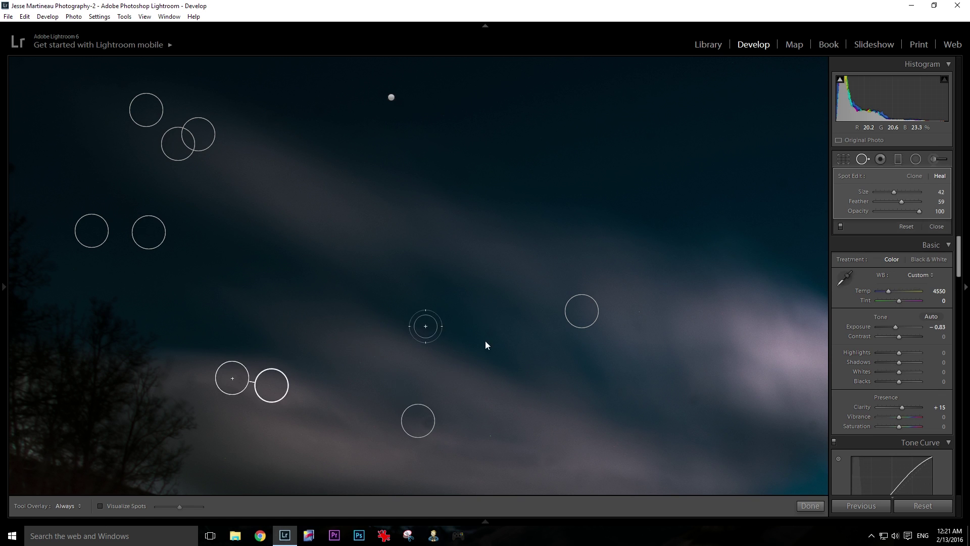
click(425, 324)
click(485, 328)
click(815, 423)
click(693, 400)
click(548, 456)
key(z)
key(Delete)
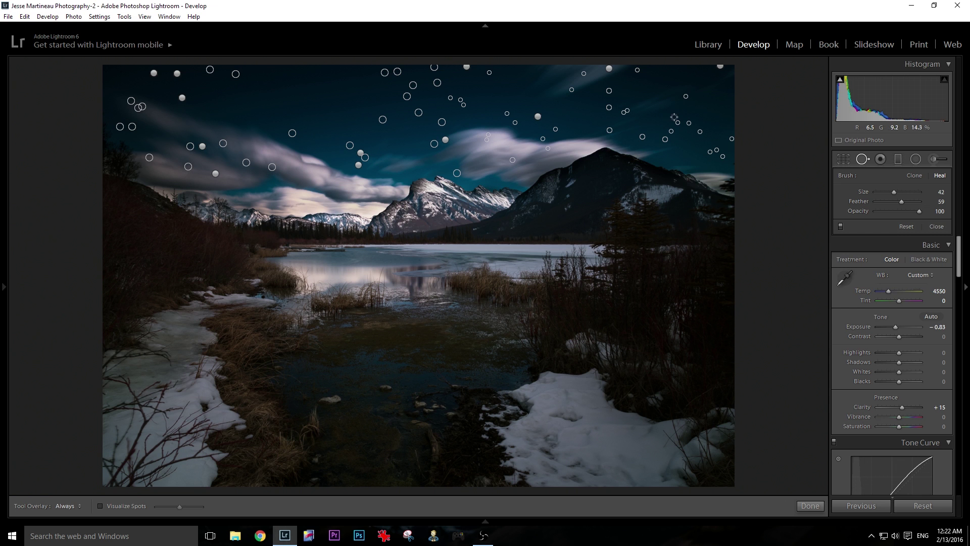
click(811, 507)
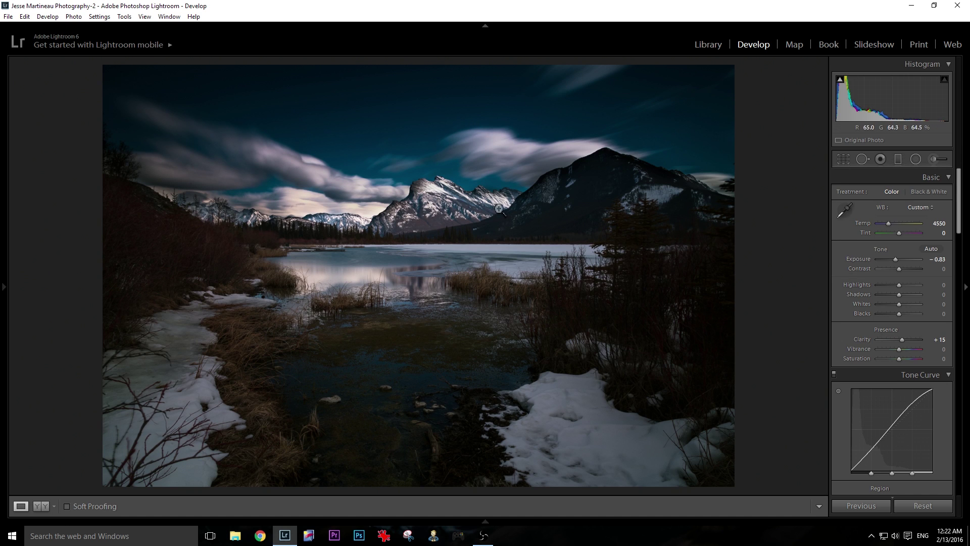
- Try an overall exposure of +0.48 and undo it
drag(895, 258, 902, 258)
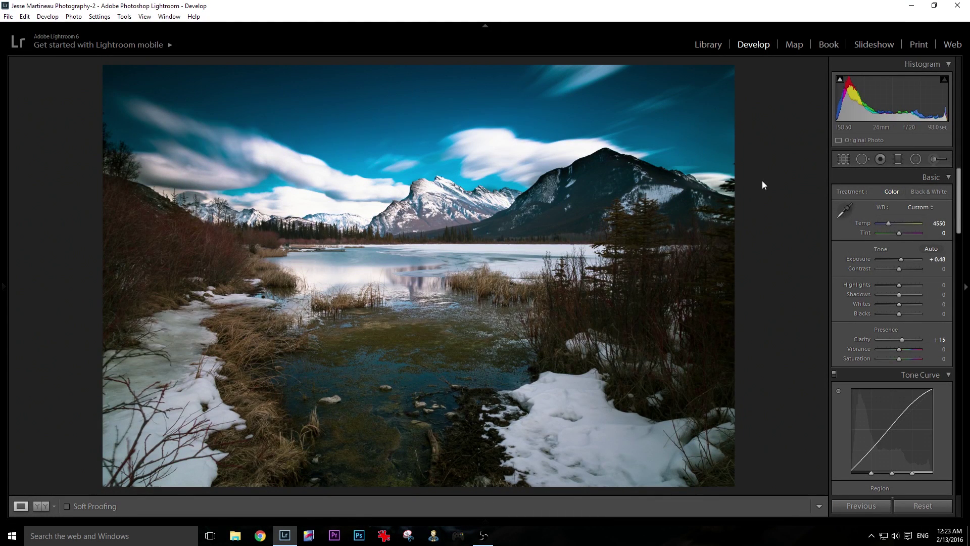
key(ctrl+z)
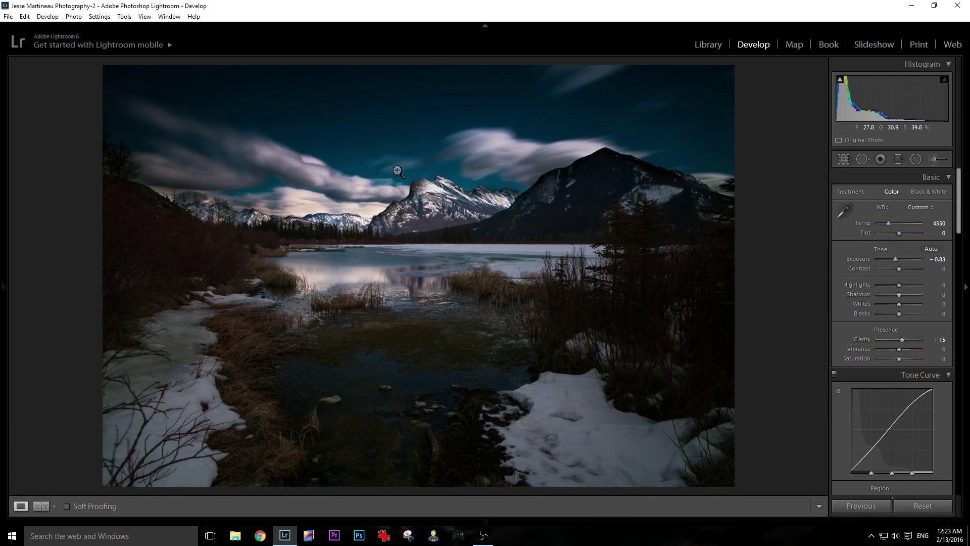
- Paint a new size 10 adjustment brush mask with exposure 0.67 over the left bank's bushes, grass and snow
click(935, 157)
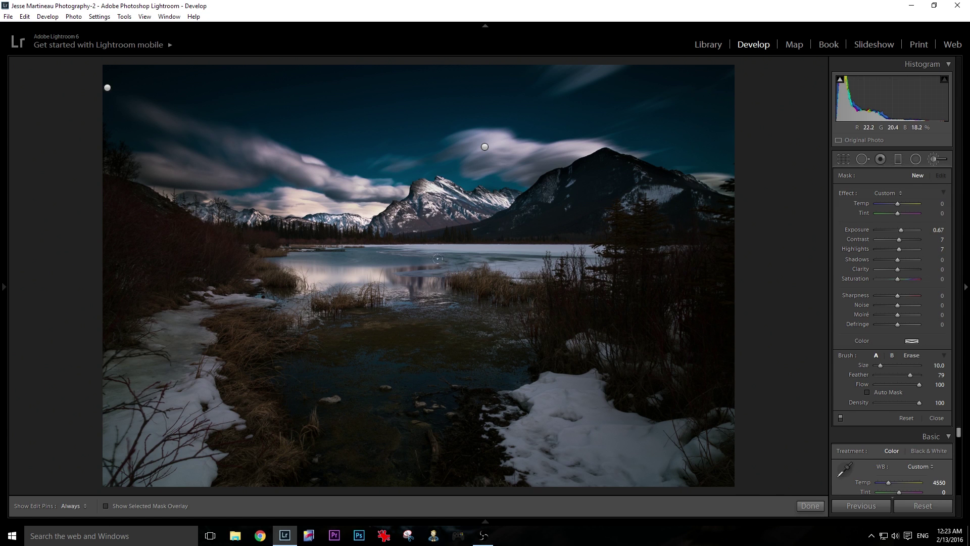
key(h)
key(h)
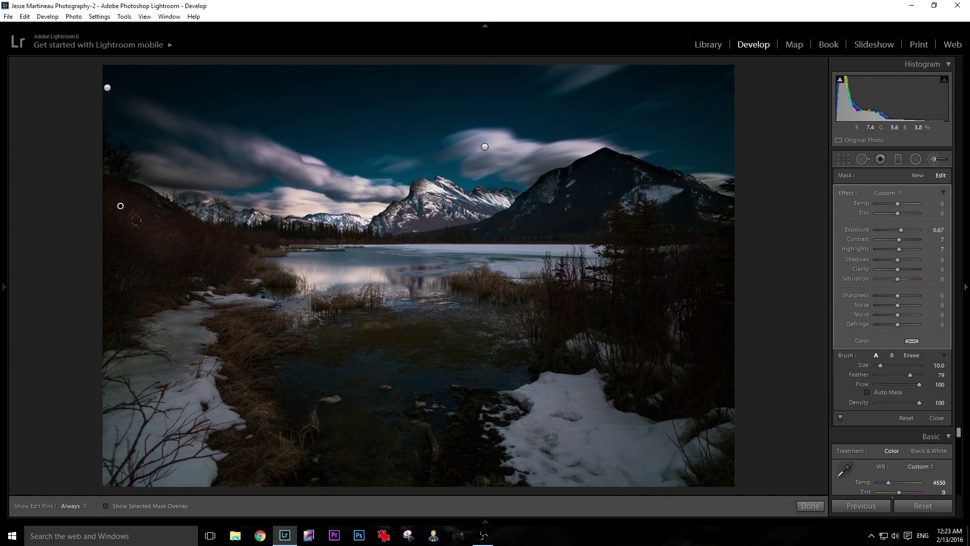
key(h)
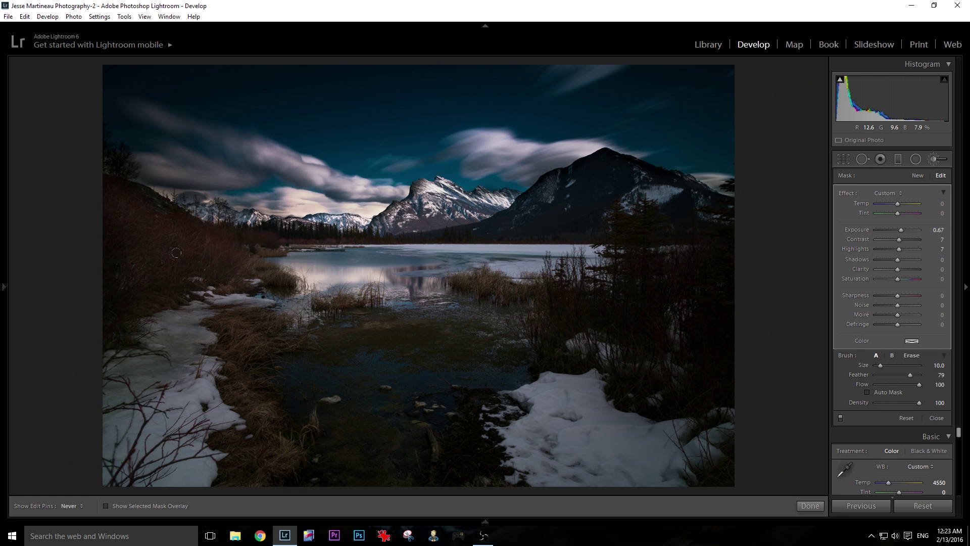
drag(241, 449, 179, 292)
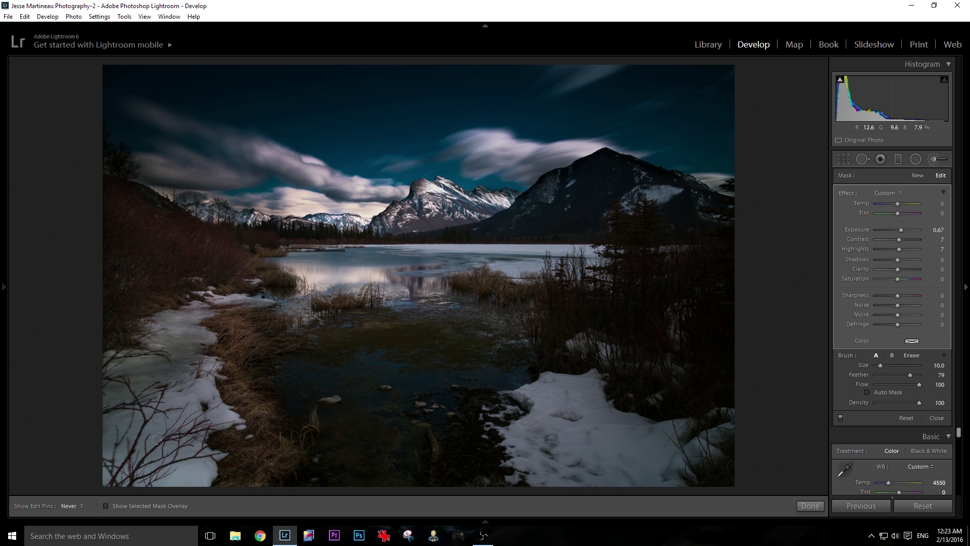
drag(156, 439, 219, 423)
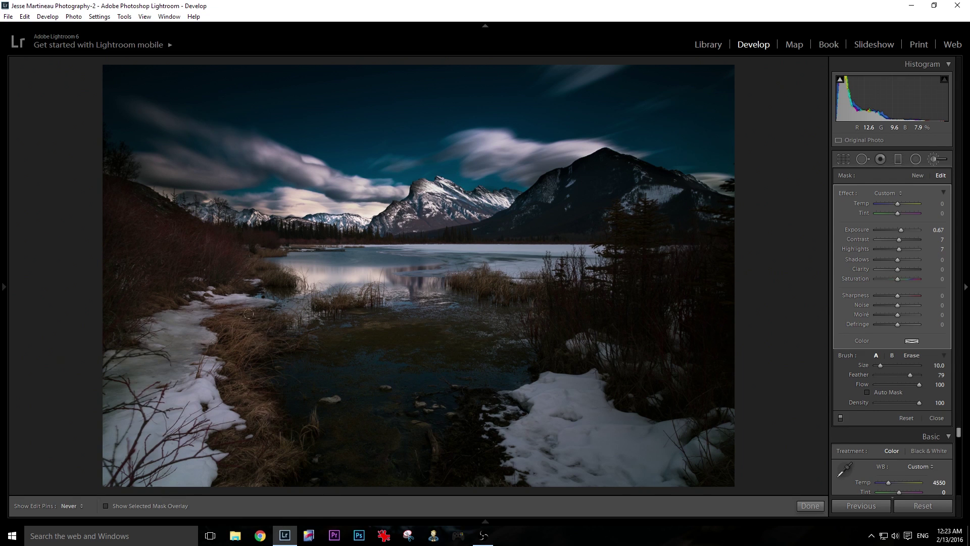
key(h)
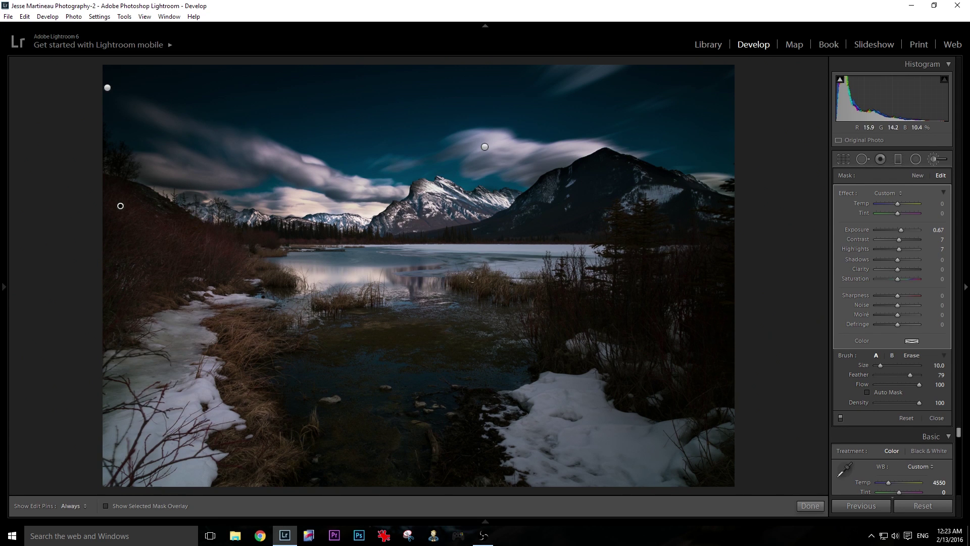
- Extend the same mask over the bushes, trees and snow on the right bank with a size 9 brush
scroll(486, 273, down, 5)
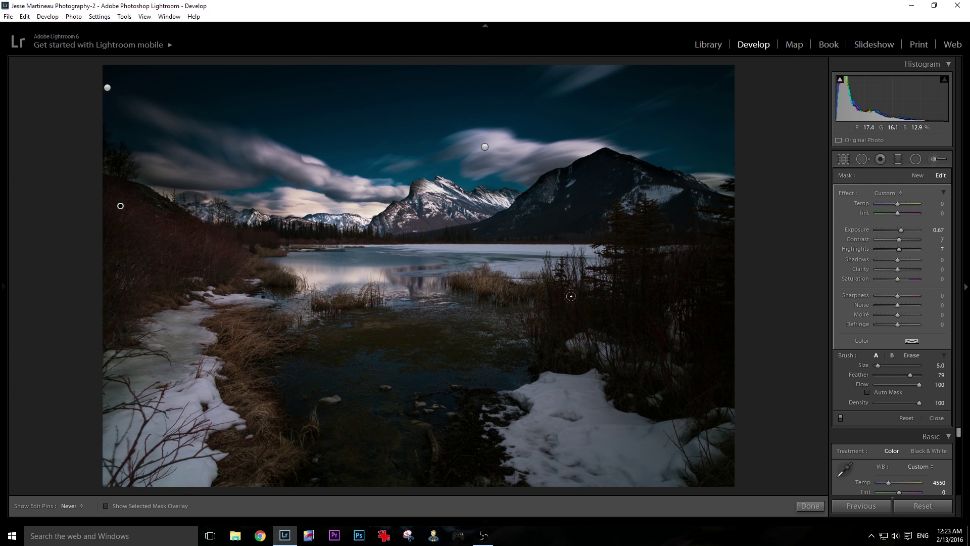
scroll(576, 309, up, 4)
key(h)
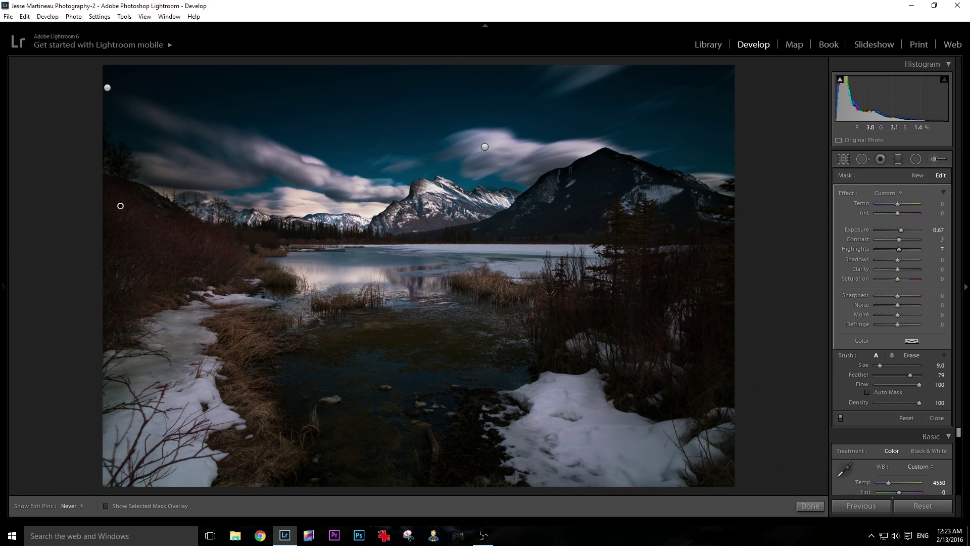
drag(588, 307, 690, 457)
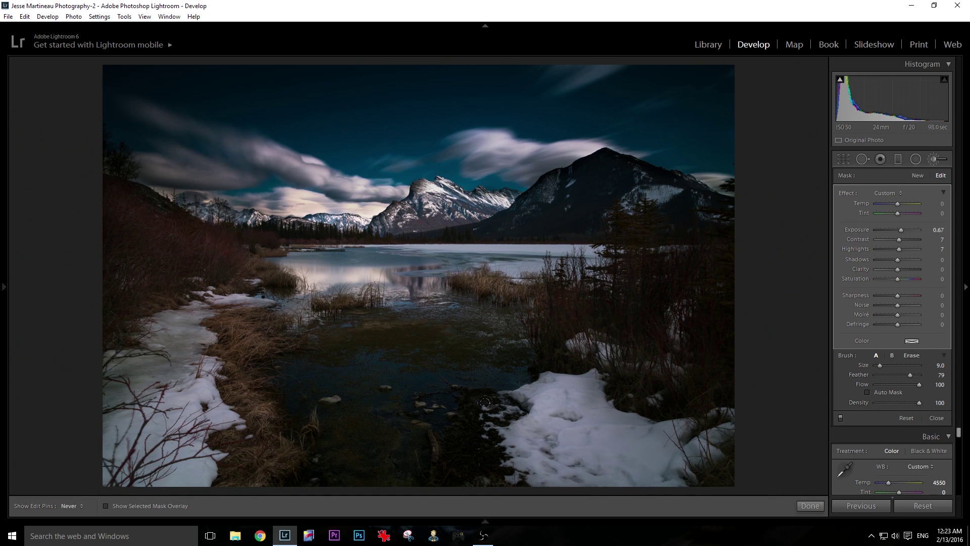
key(h)
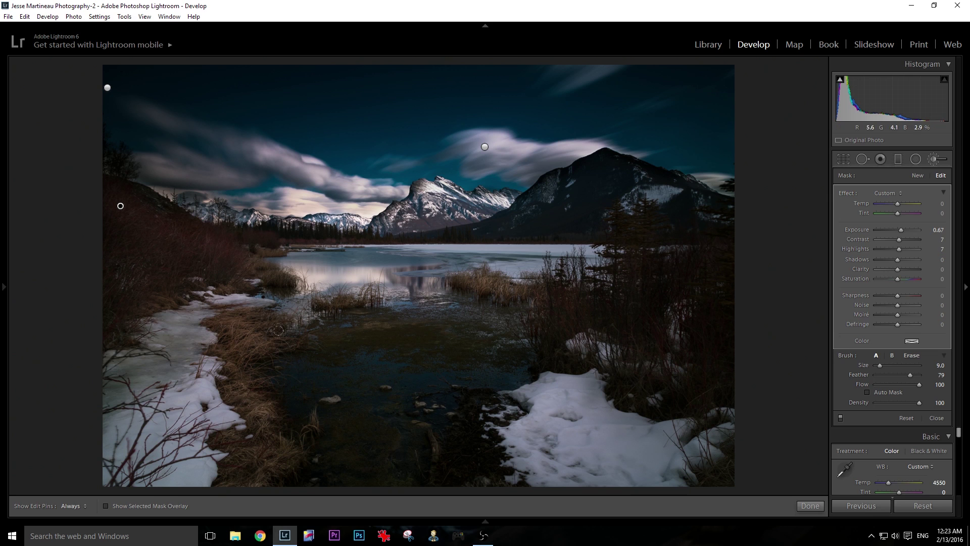
key(h)
key(h)
key(bracketleft)
- Set the bank mask's exposure to 0.19, clarity to 14 and sharpness to 0
drag(908, 232, 910, 229)
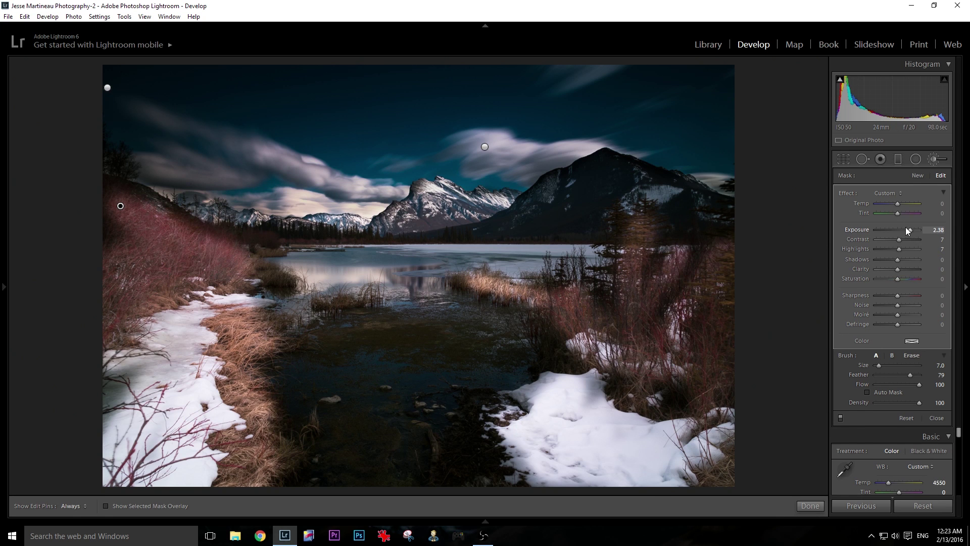
drag(906, 230, 899, 231)
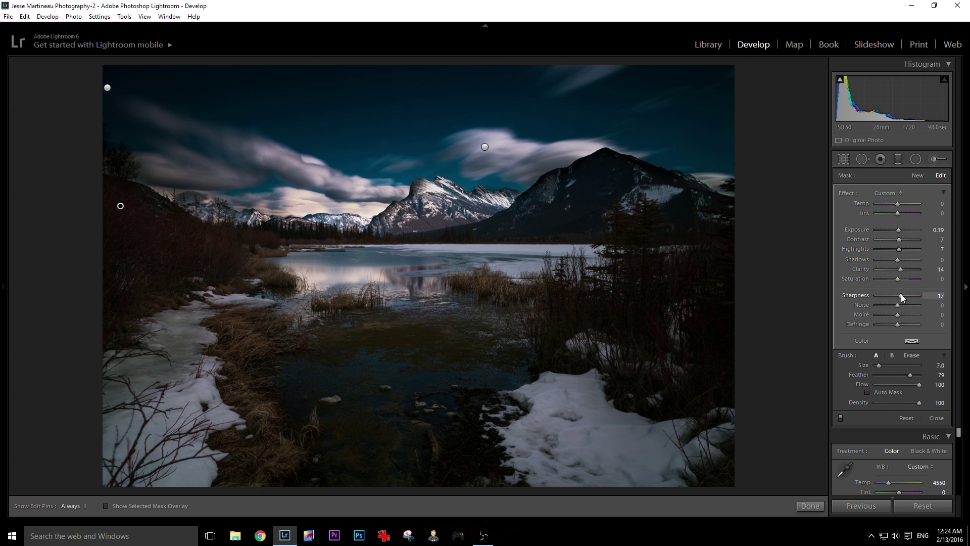
drag(902, 294, 897, 292)
- Try stronger highlights on the bank mask, reduce them again, and finish the brush adjustment
drag(901, 251, 921, 252)
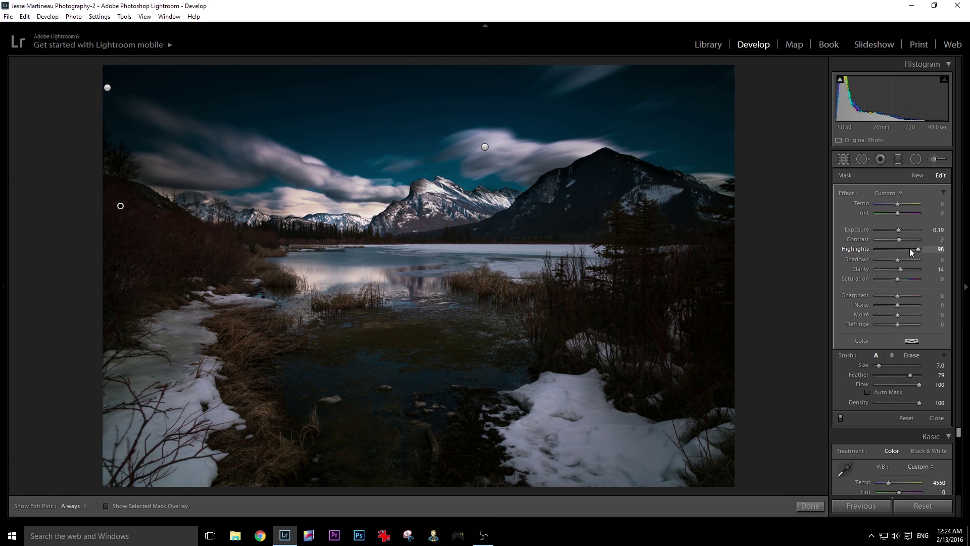
mouse_move(910, 248)
mouse_down()
mouse_move(866, 250)
mouse_move(908, 250)
mouse_up()
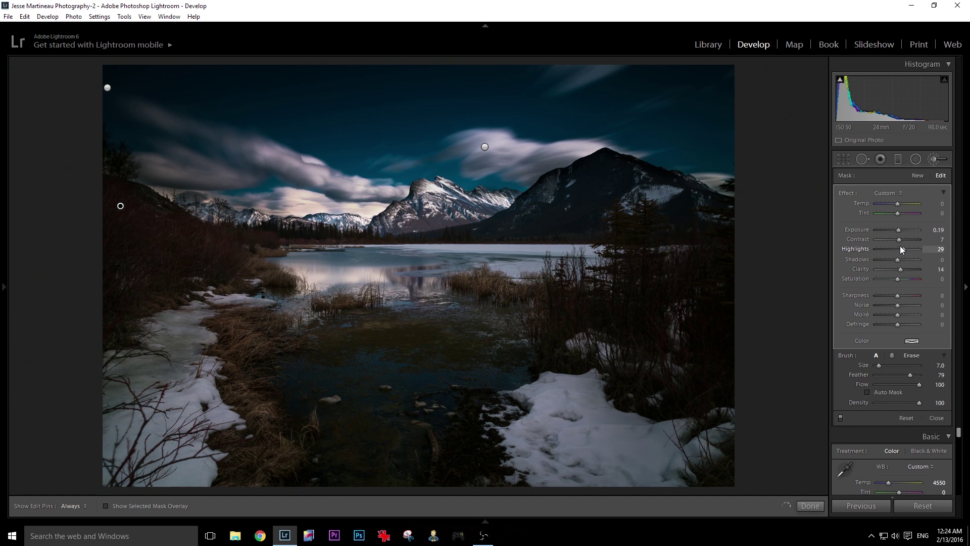
drag(901, 247, 896, 239)
click(810, 506)
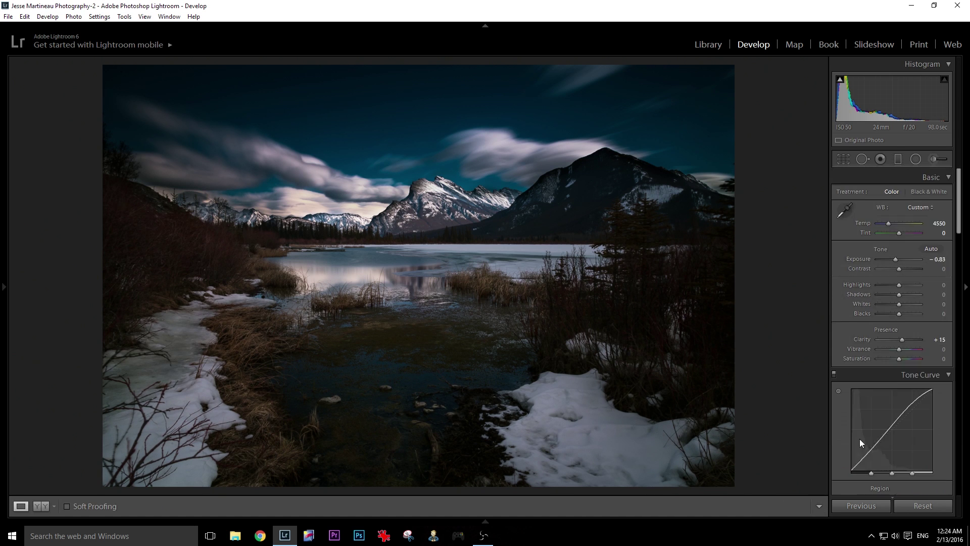
- Paint a new size 14 adjustment brush mask with exposure 0.67 over the shallow water and its grassy edge
click(934, 158)
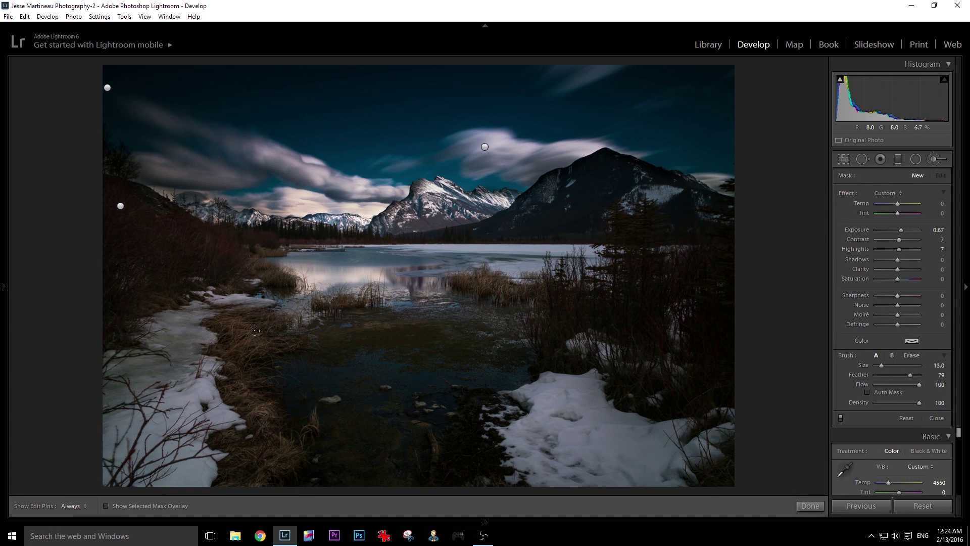
key(h)
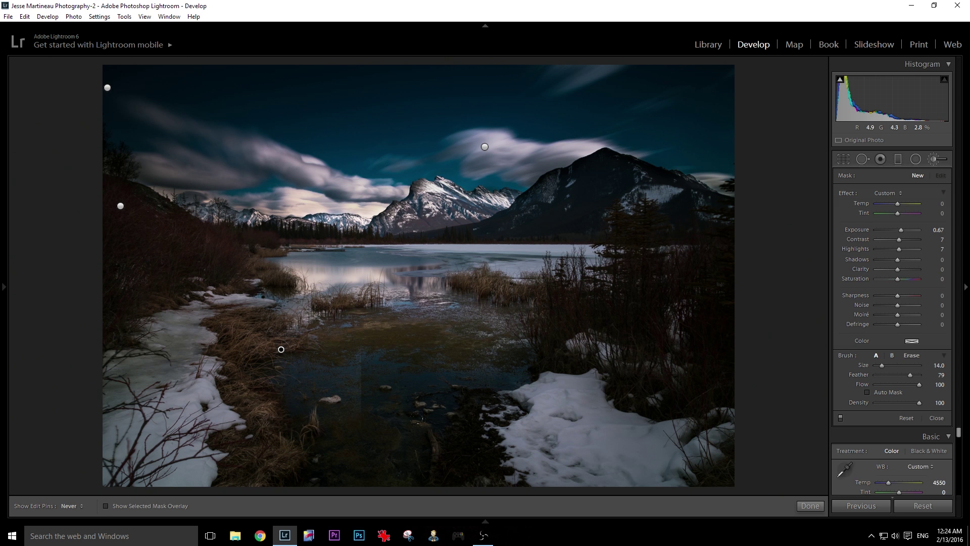
drag(262, 417, 387, 438)
key(h)
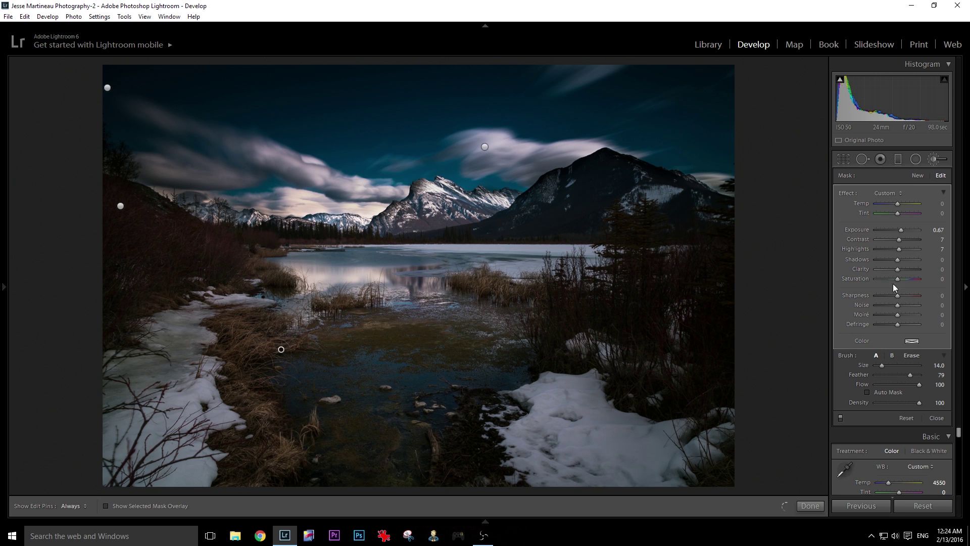
- Compare clarity strengths on the shallow-water mask, set clarity to 38 and exposure to 1.17, and hide the edit pins
mouse_move(897, 269)
mouse_down()
mouse_move(910, 271)
mouse_move(902, 271)
mouse_up()
drag(905, 269, 923, 269)
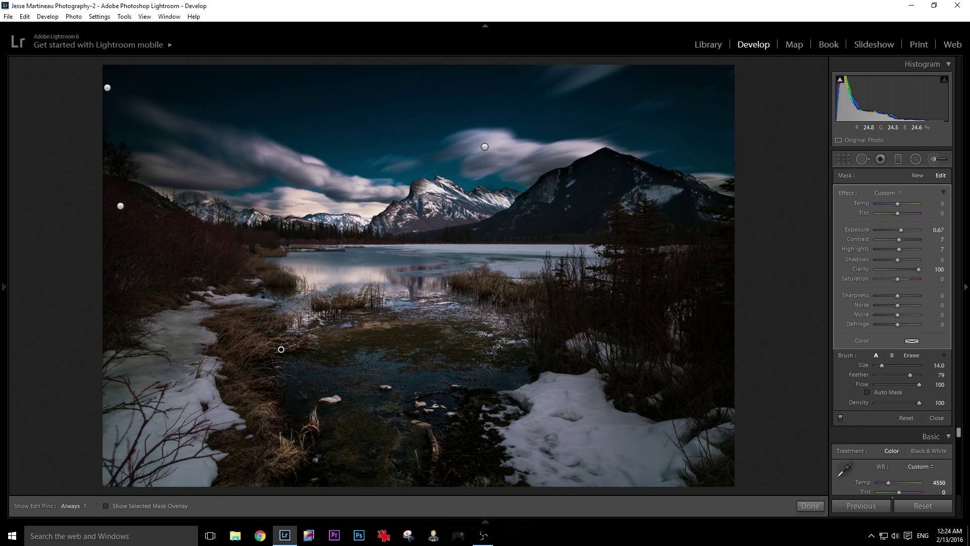
click(906, 268)
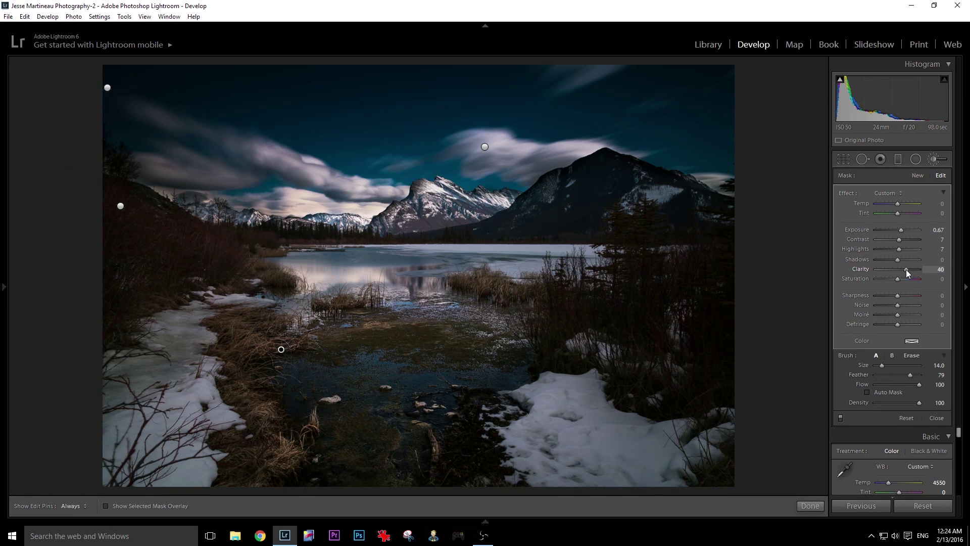
drag(910, 271, 927, 273)
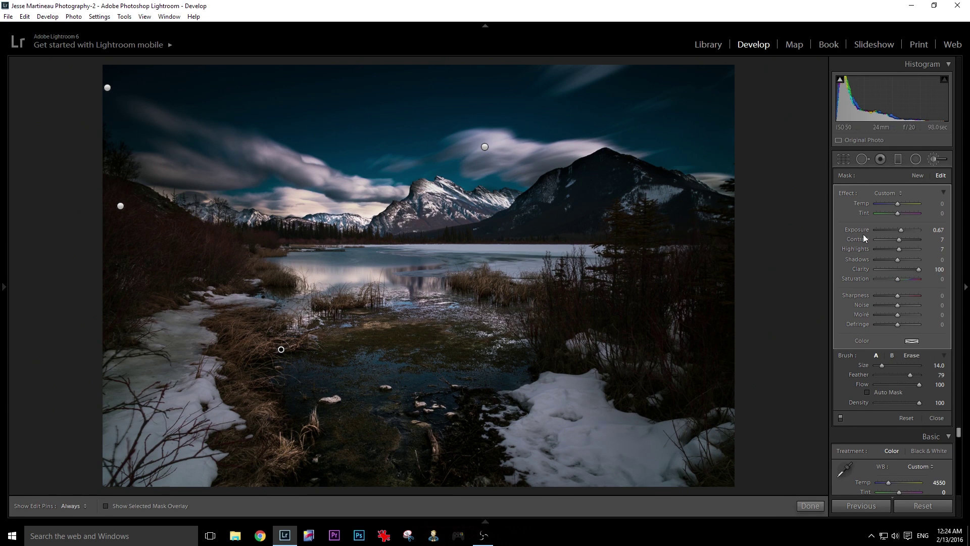
click(901, 268)
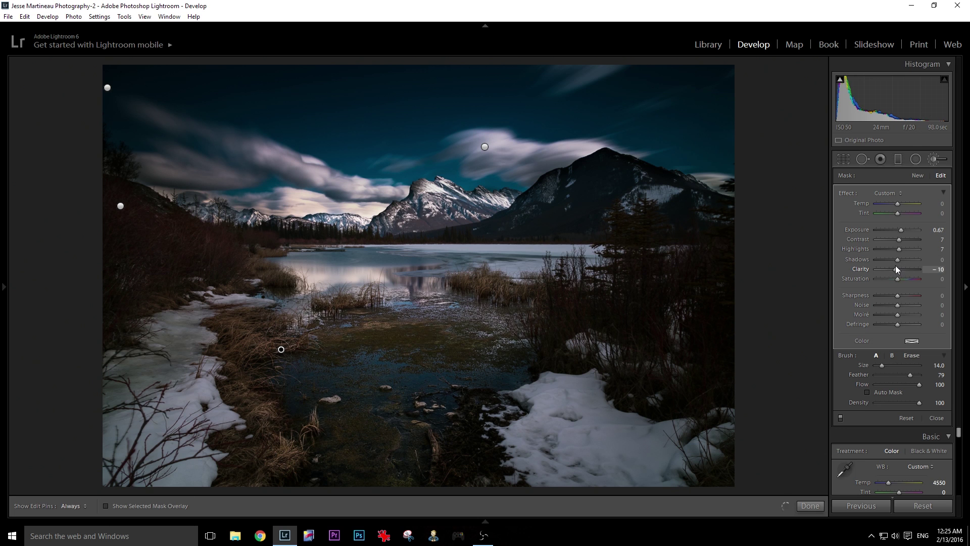
mouse_move(901, 264)
mouse_down()
mouse_move(923, 269)
mouse_move(906, 264)
mouse_up()
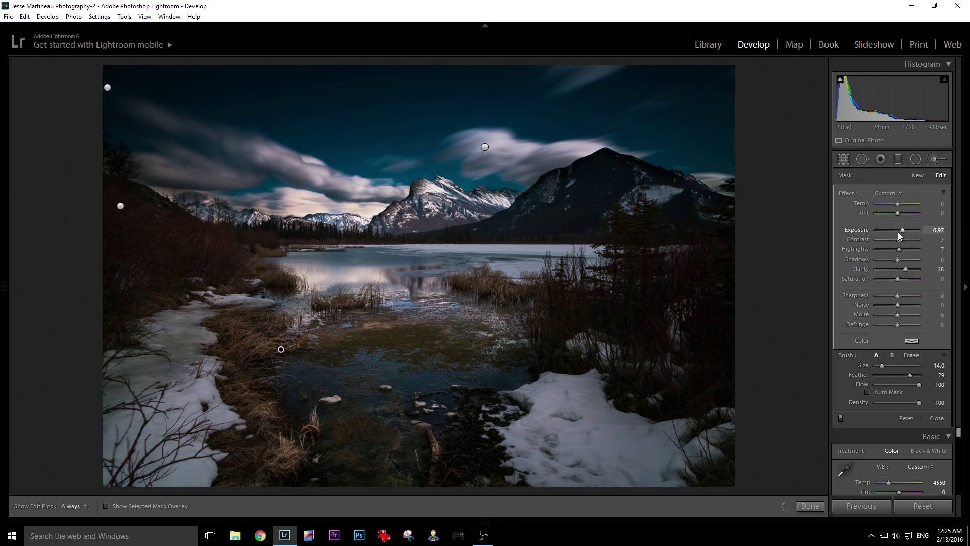
scroll(899, 234, up, 2)
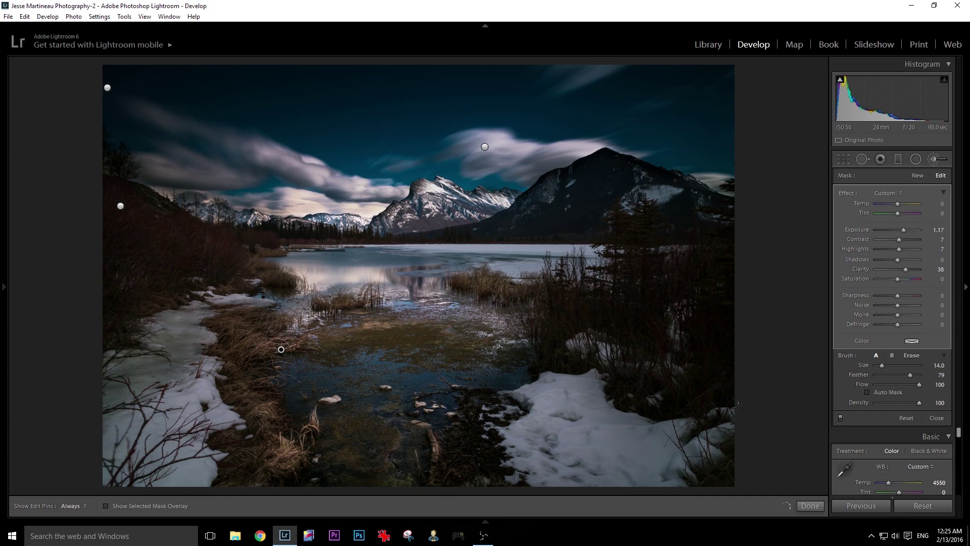
key(h)
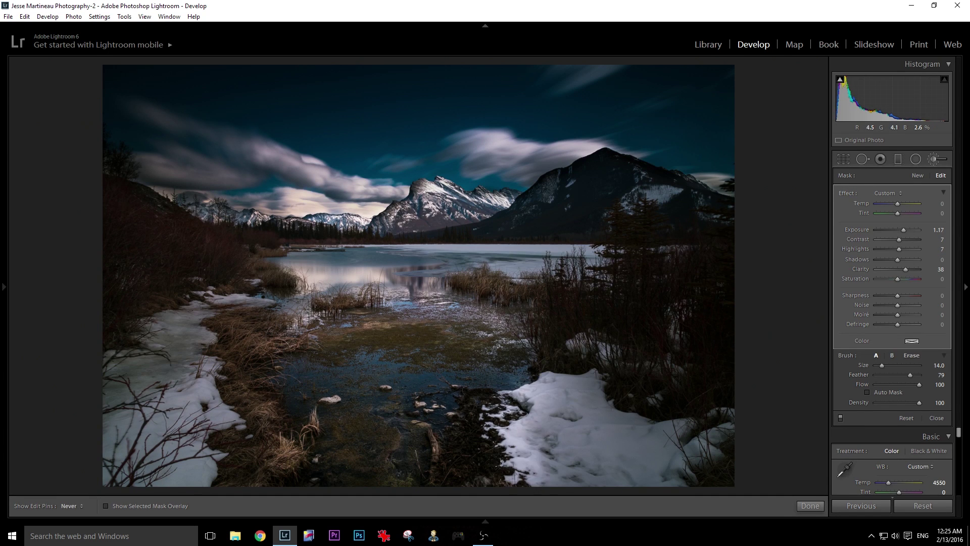
- Try extending the shallow-water mask over the grassy bank at brush size 12 with edit pins shown, and undo the stroke
key(h)
key(alt)
scroll(562, 385, up, 5)
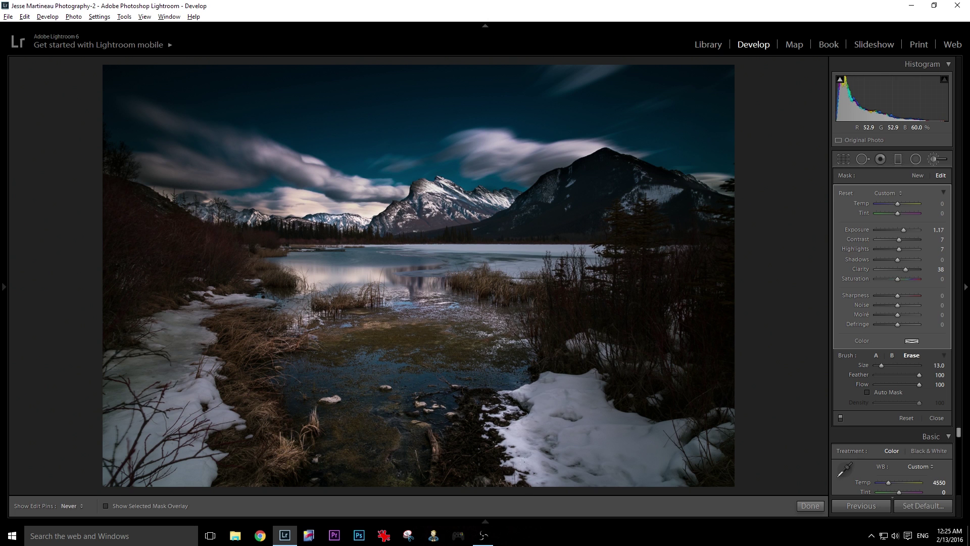
key(h)
key(h)
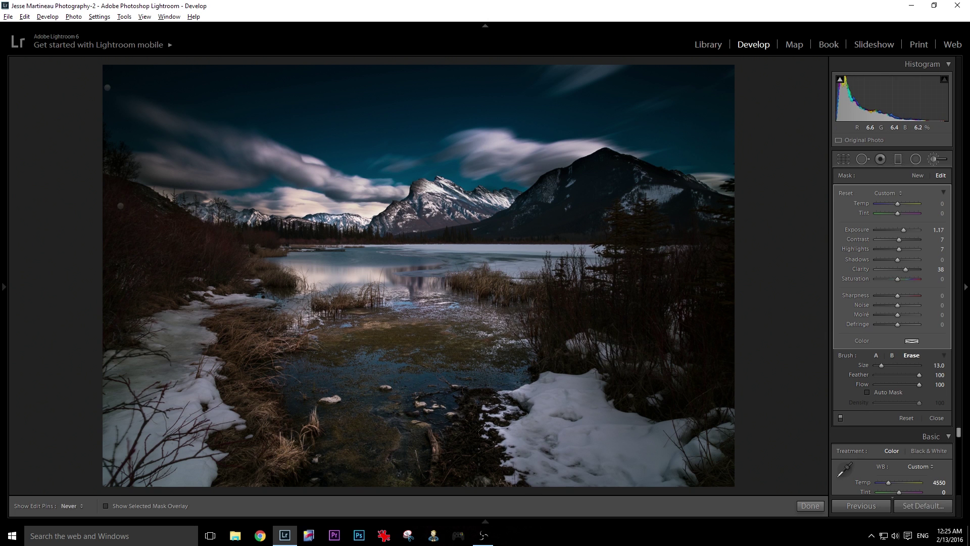
key(h)
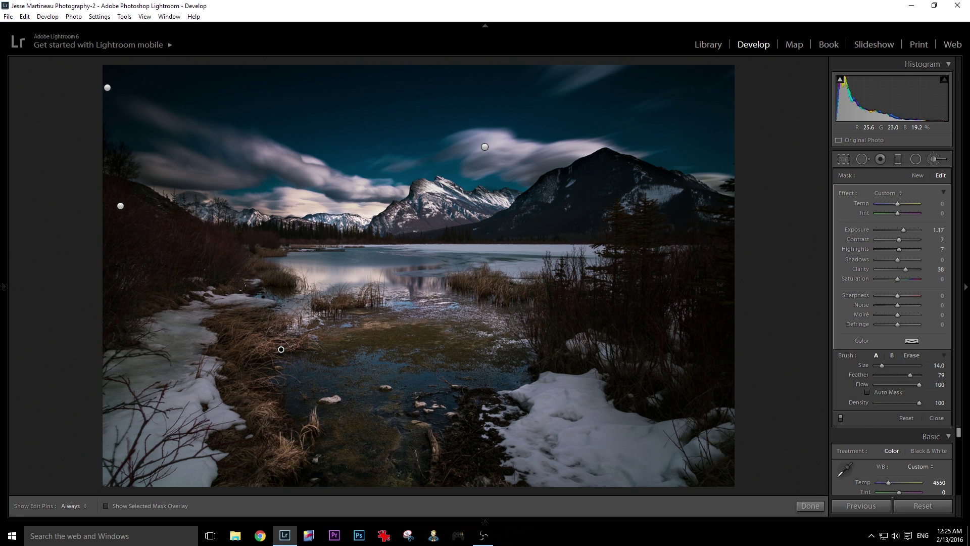
key(bracketleft)
drag(222, 302, 260, 344)
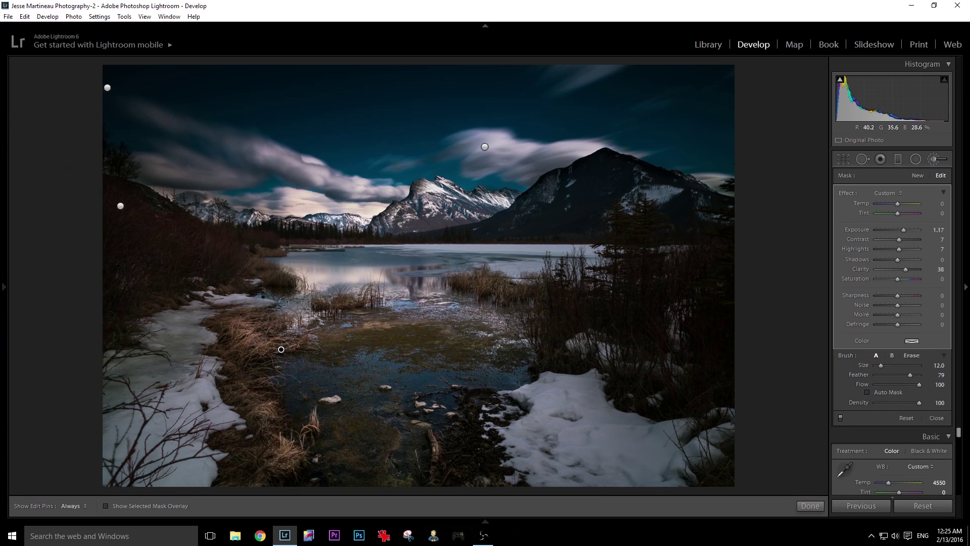
key(ctrl+z)
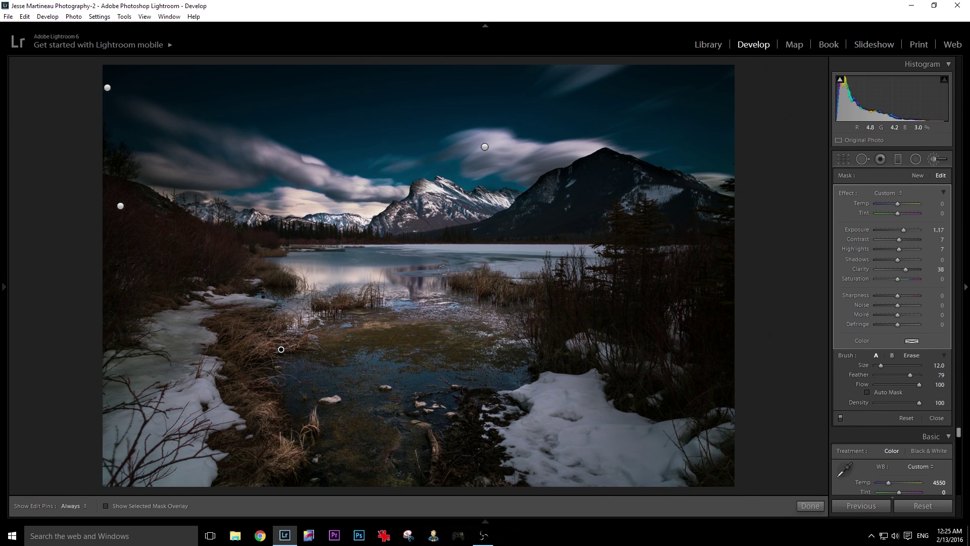
- Brush the shallow-water mask over the reeds at the far edge of the water and finish the brush adjustment
drag(480, 292, 471, 276)
key(h)
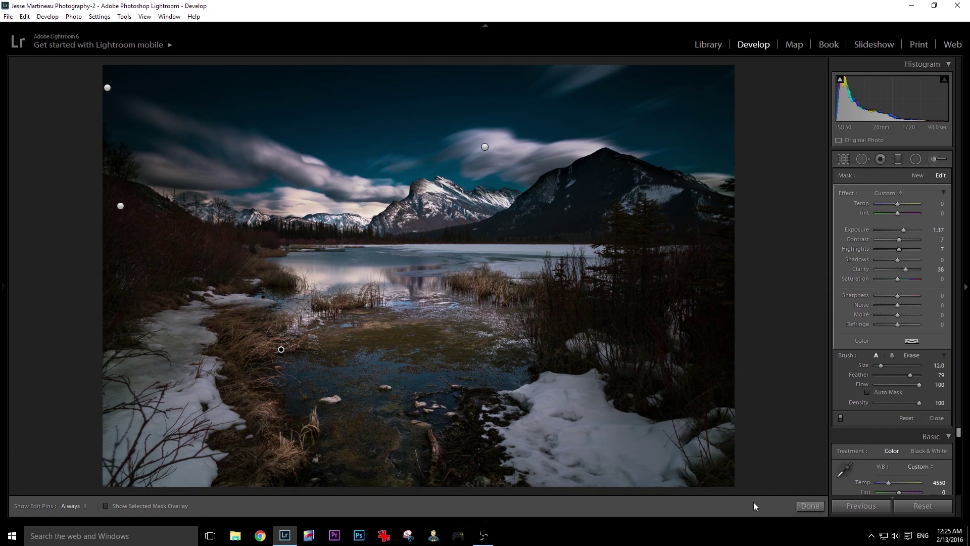
click(810, 506)
- Start a new adjustment brush mask on the mountain reflection in the lake with a size 16 brush
click(929, 163)
scroll(371, 255, up, 5)
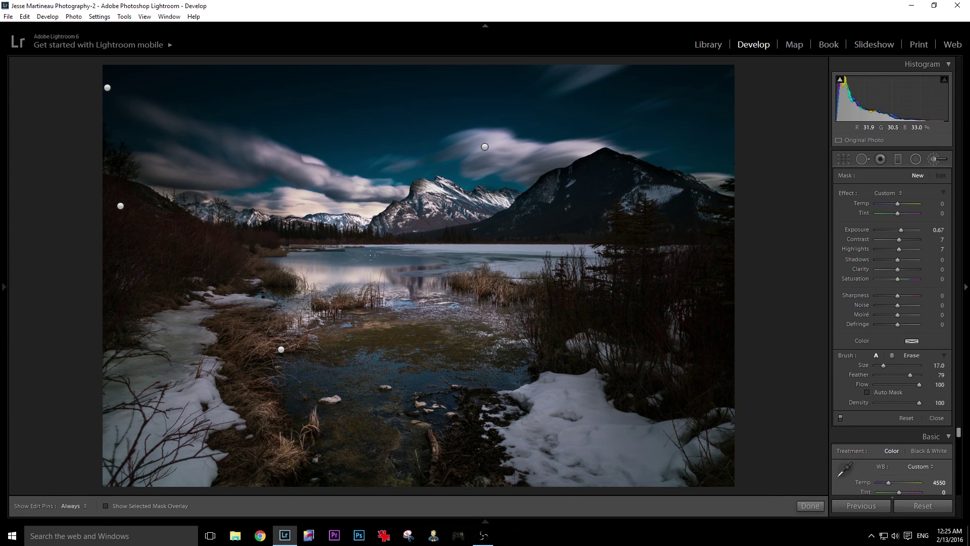
scroll(418, 289, down, 1)
click(418, 291)
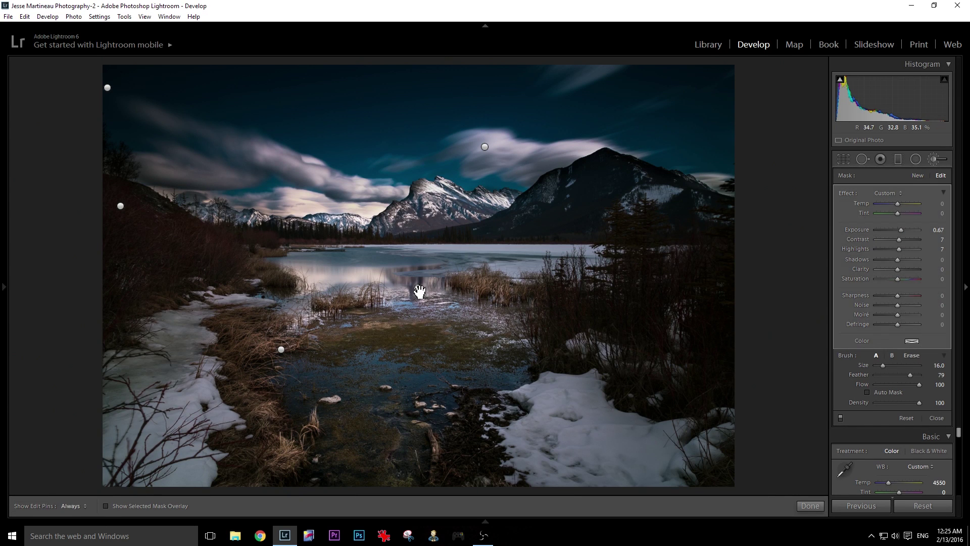
- Reset the reflection mask's exposure to 0, set its clarity to 45, adjust its contrast, and finish the brush adjustment
double_click(902, 230)
click(903, 268)
drag(907, 269, 909, 269)
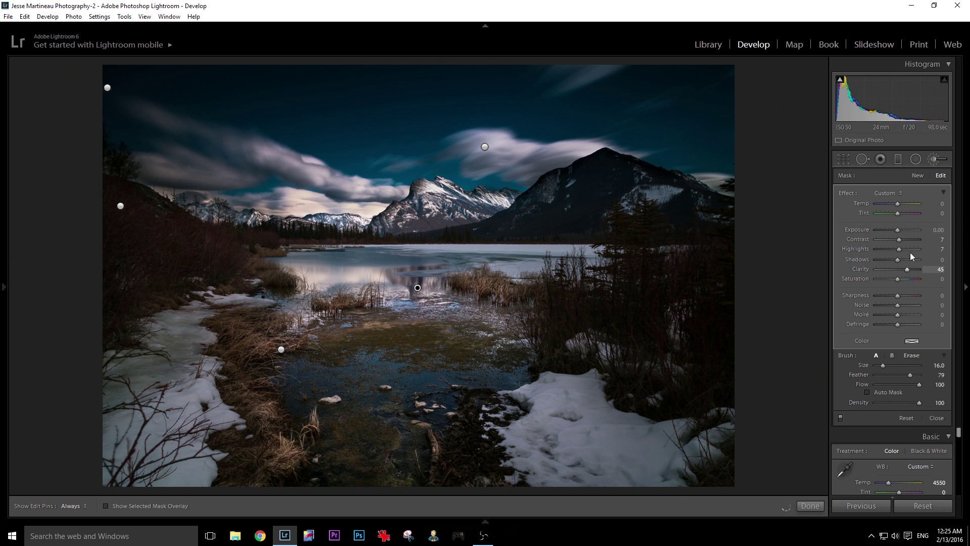
click(907, 240)
click(813, 505)
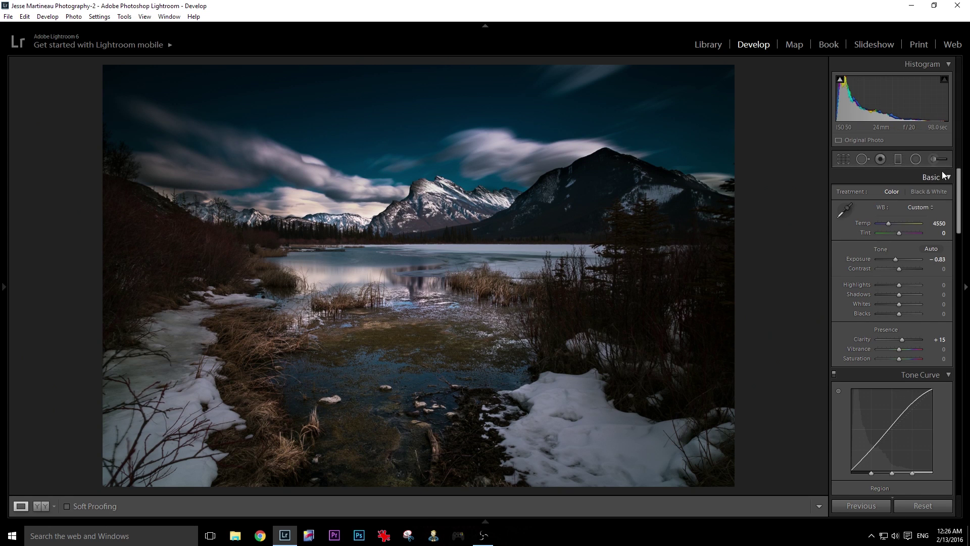
- Paint a new adjustment brush mask with exposure 0.67 over the dark mountain, reducing the brush size from 8 to 4
click(934, 159)
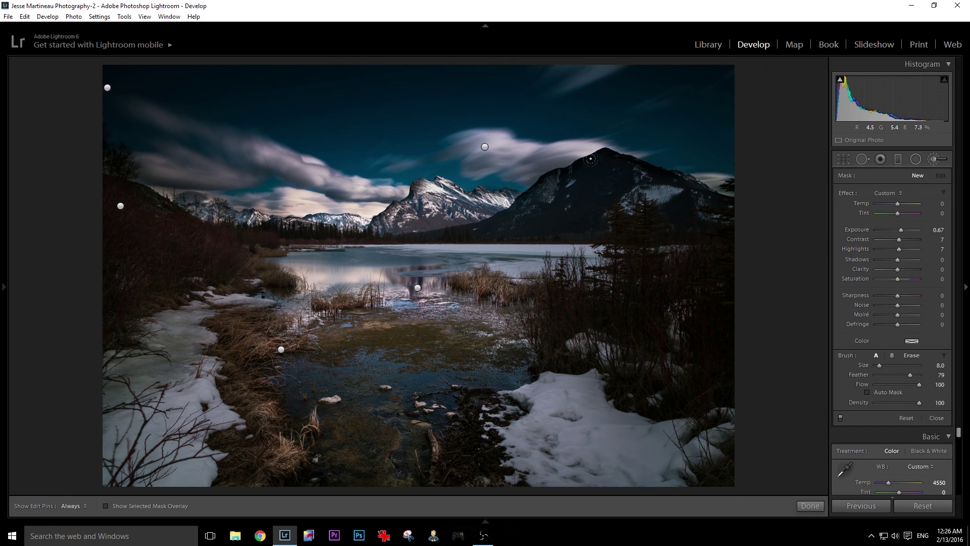
key(h)
mouse_move(644, 201)
mouse_down()
mouse_move(695, 198)
mouse_move(593, 164)
mouse_up()
scroll(593, 164, down, 2)
scroll(593, 164, down, 2)
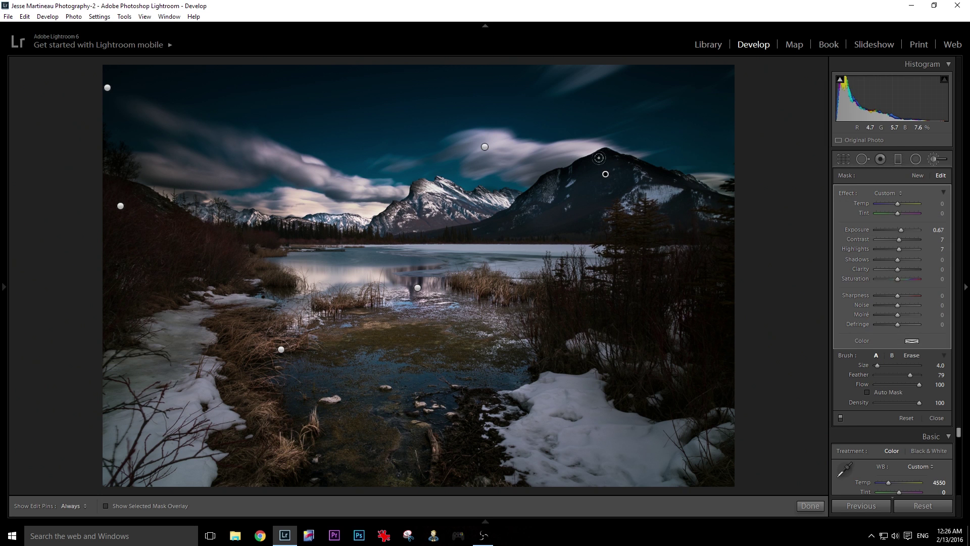
key(h)
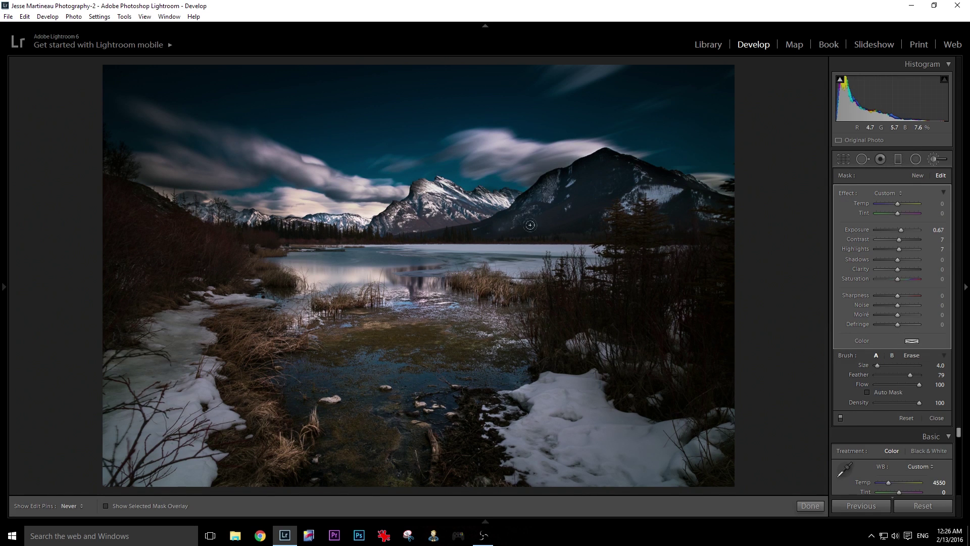
key(h)
- Set the dark mountain mask's clarity to 45 and finish the brush adjustment
click(906, 269)
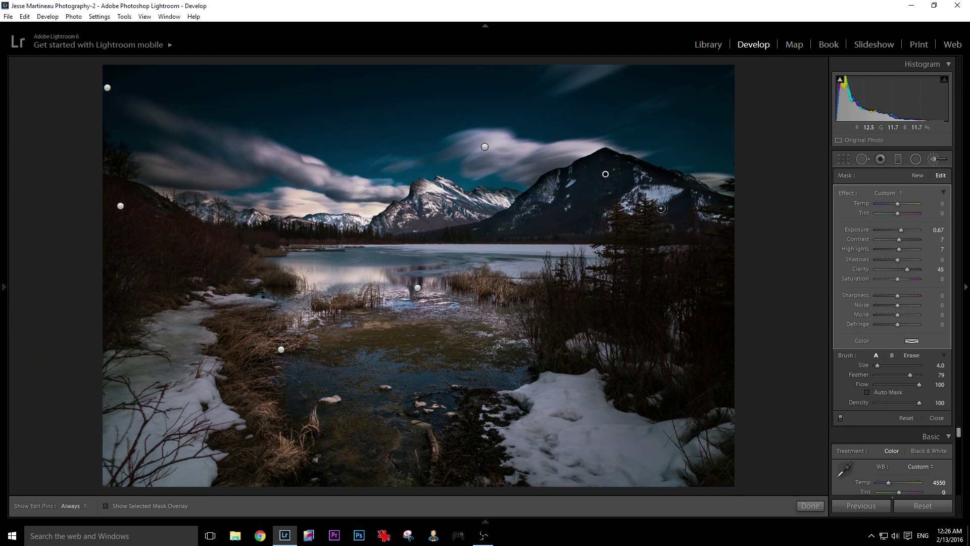
key(bracketleft)
key(h)
click(803, 506)
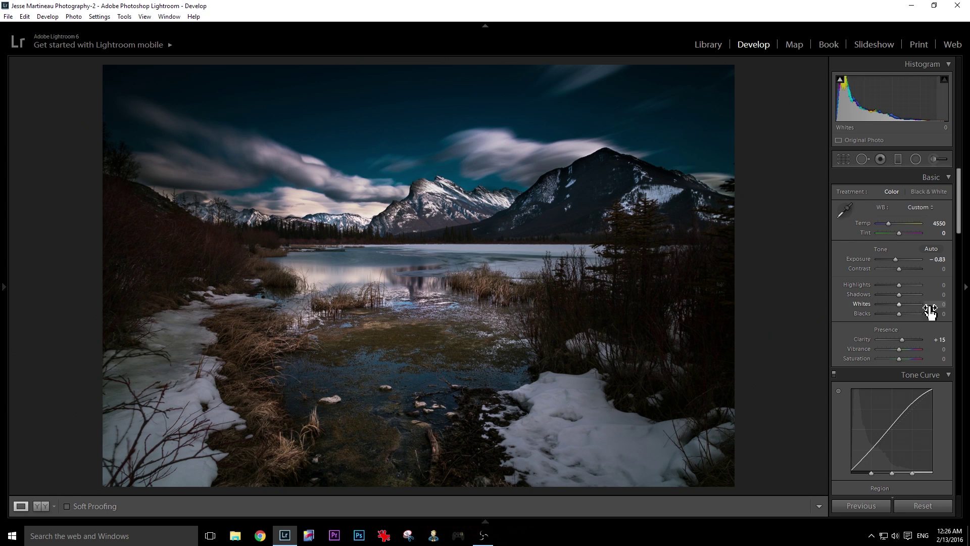
- Try a global clarity of +100 on the whole photo and undo it
drag(913, 339, 932, 340)
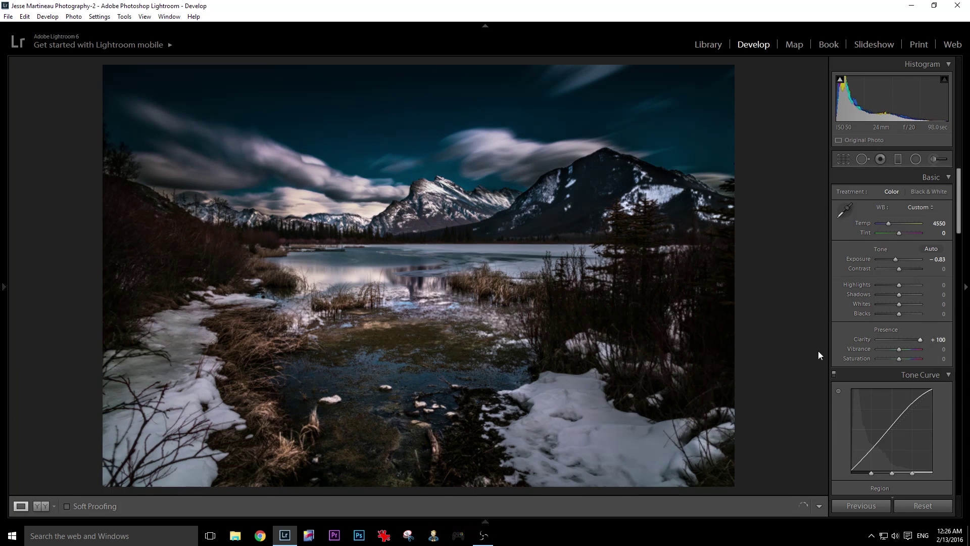
key(ctrl+z)
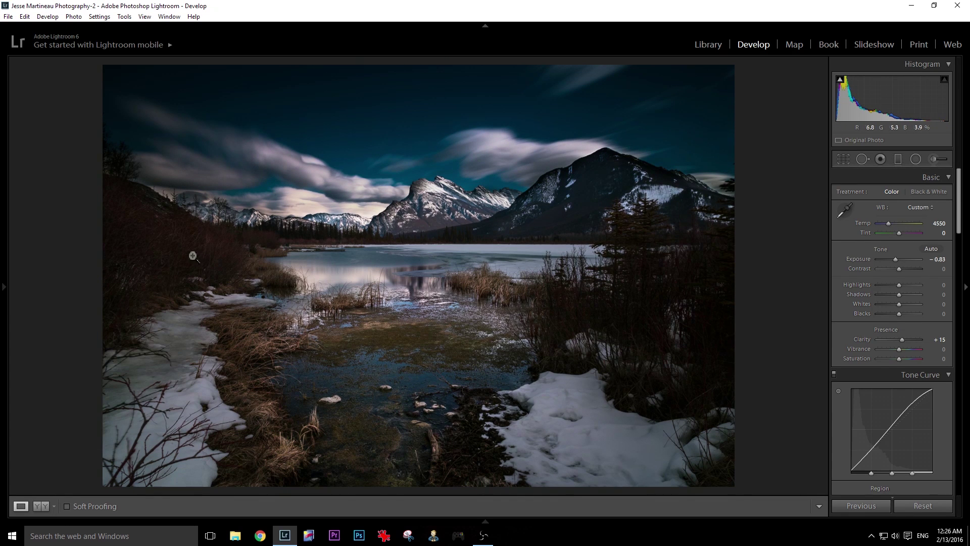
- Compare high and low luminance for the yellows, and set the yellow luminance to +73
scroll(864, 369, down, 10)
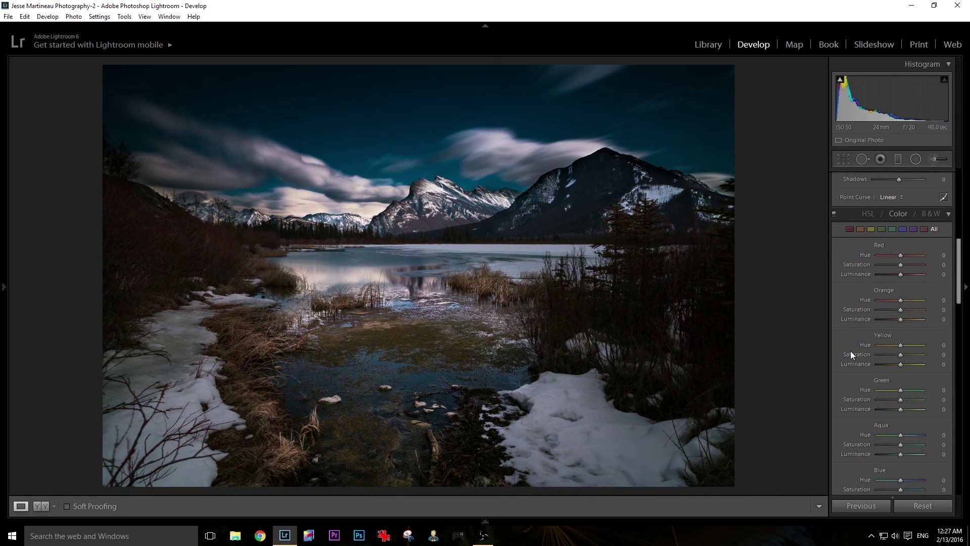
scroll(861, 334, up, 3)
scroll(857, 365, down, 7)
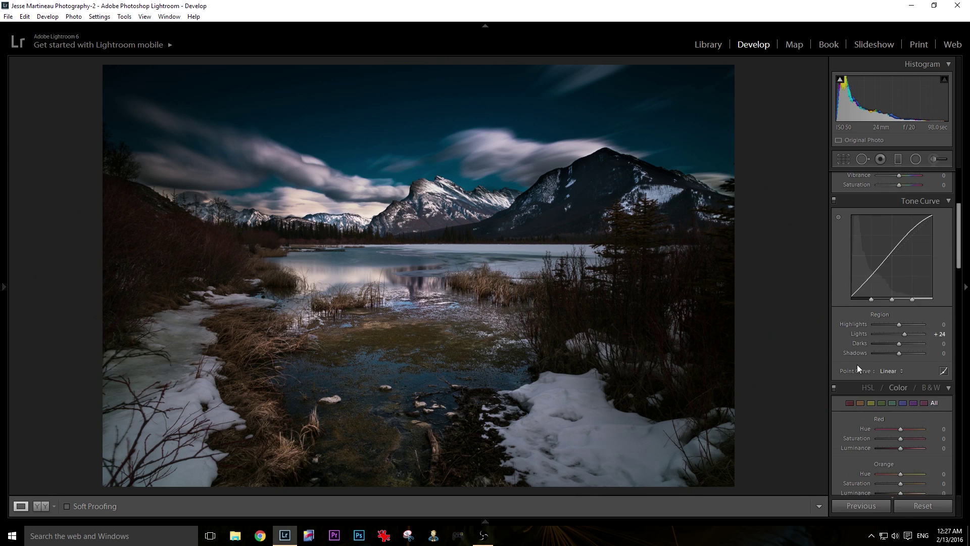
scroll(851, 323, up, 3)
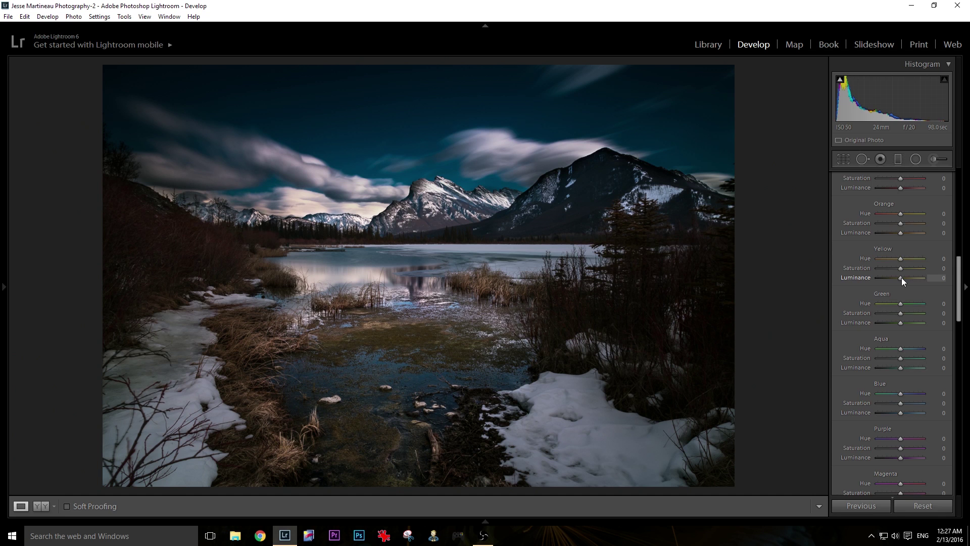
drag(901, 277, 925, 275)
drag(886, 277, 883, 277)
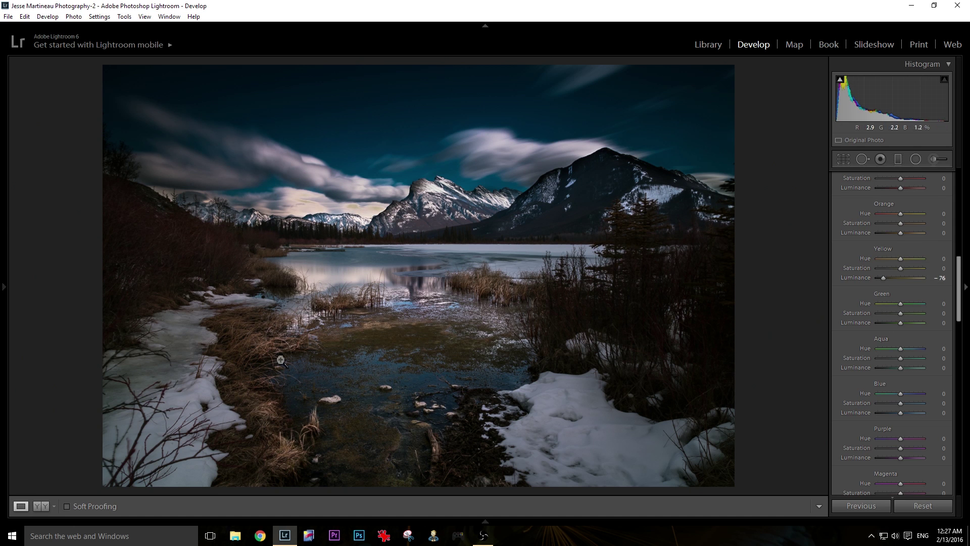
click(924, 277)
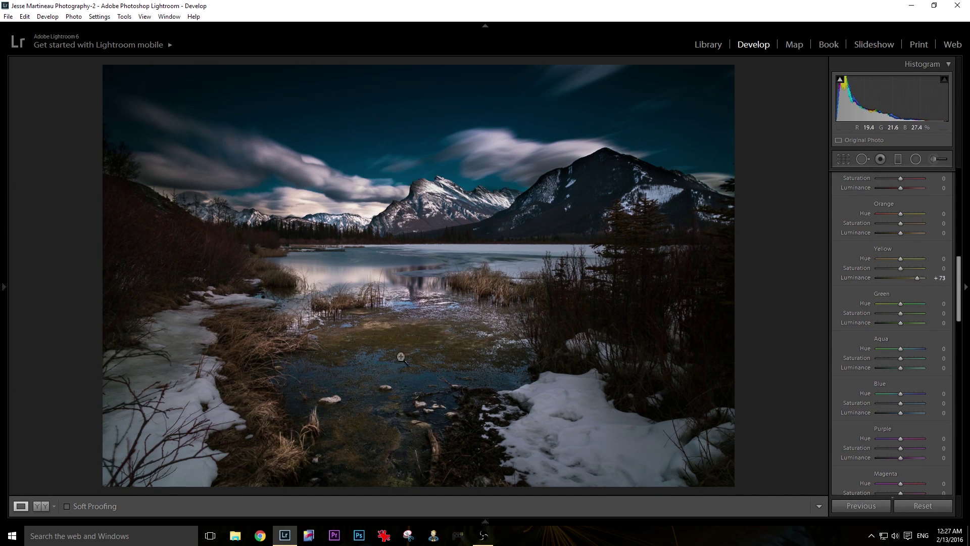
- Compare luminance strengths for the oranges, and set the orange luminance to +67
click(917, 233)
drag(917, 234, 914, 234)
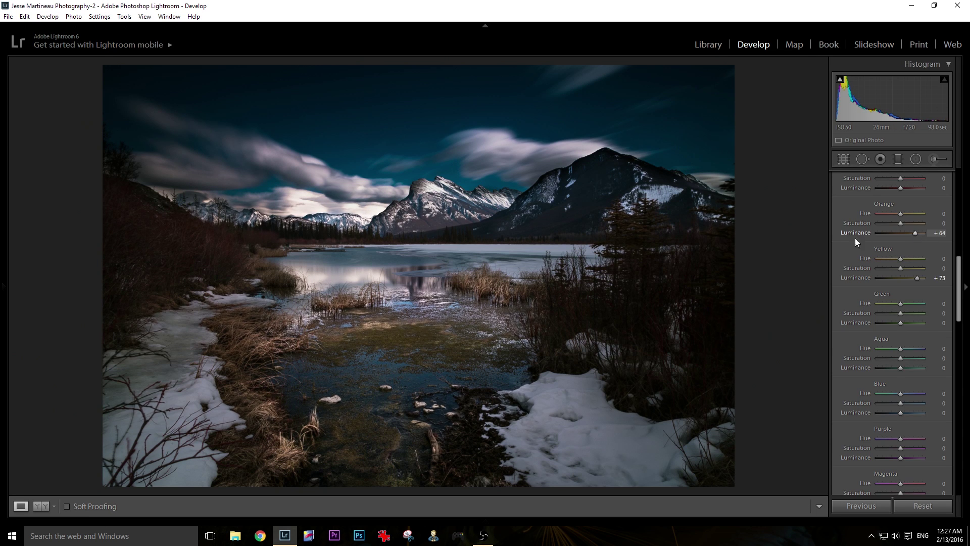
click(901, 232)
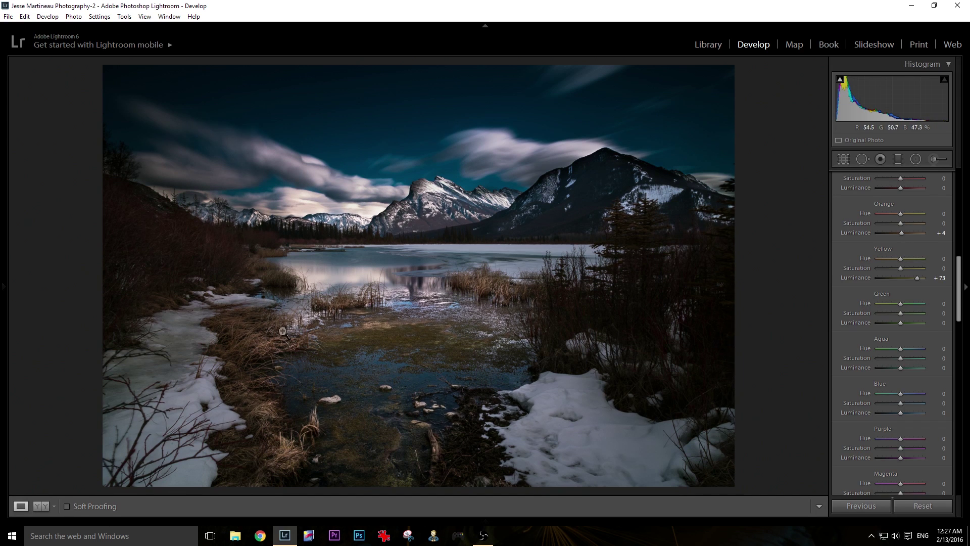
click(916, 232)
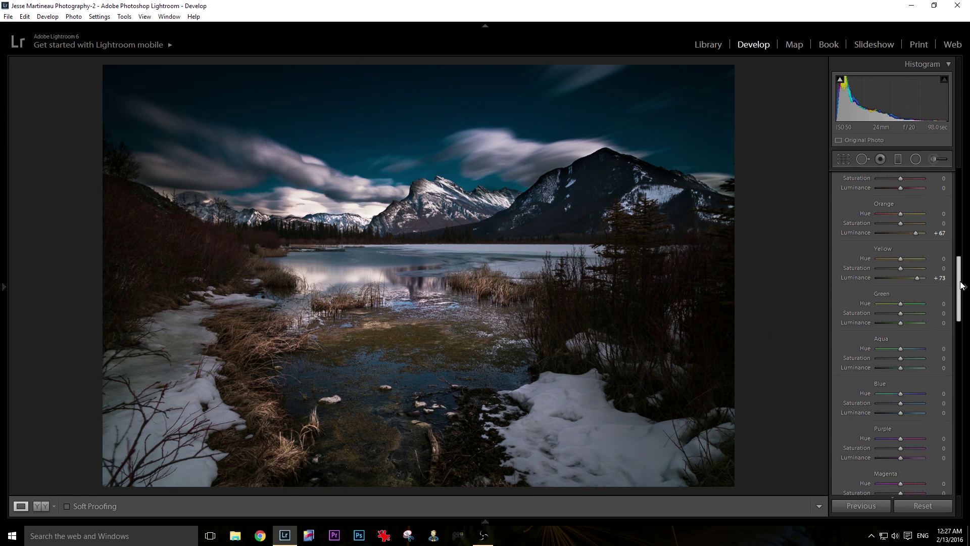
- Paint a new adjustment brush mask over the far shoreline and bank grass with exposure 0.67 and clarity 40, and close the brush
drag(959, 273, 967, 323)
scroll(883, 255, down, 8)
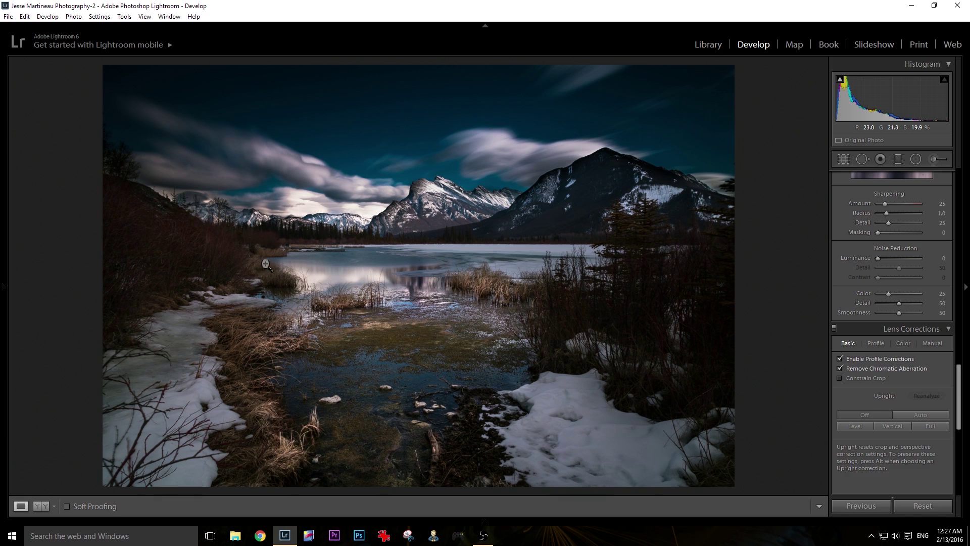
click(935, 159)
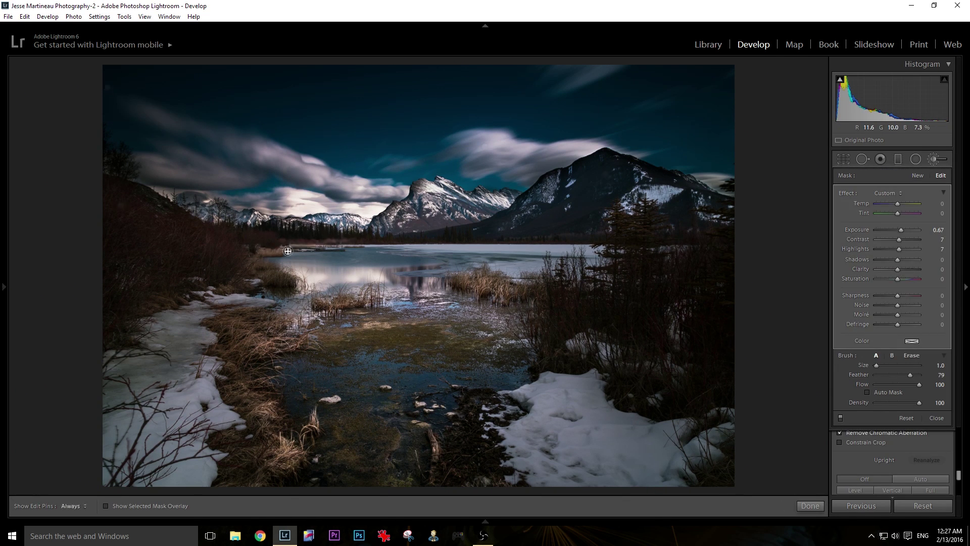
scroll(214, 320, up, 5)
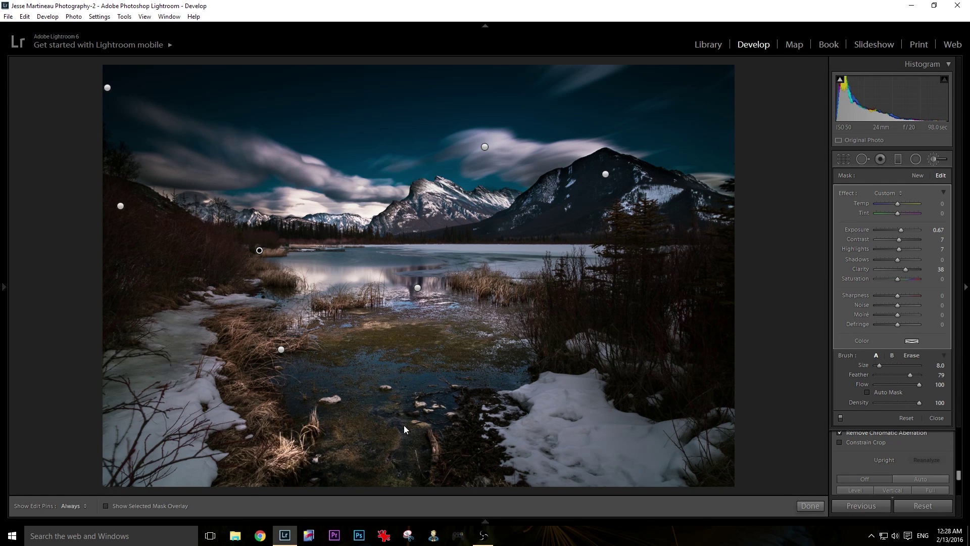
drag(897, 268, 906, 269)
scroll(443, 232, down, 5)
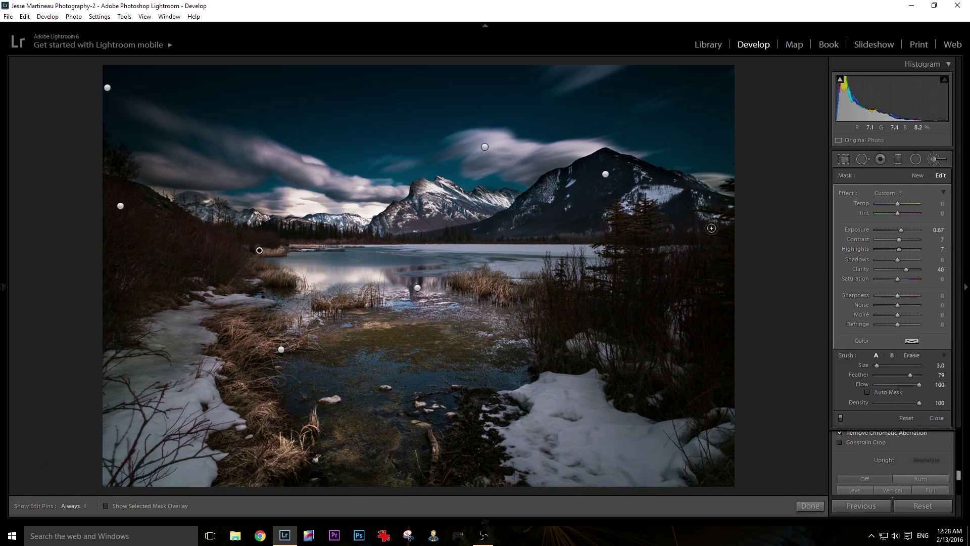
key(h)
key(z)
scroll(233, 360, up, 5)
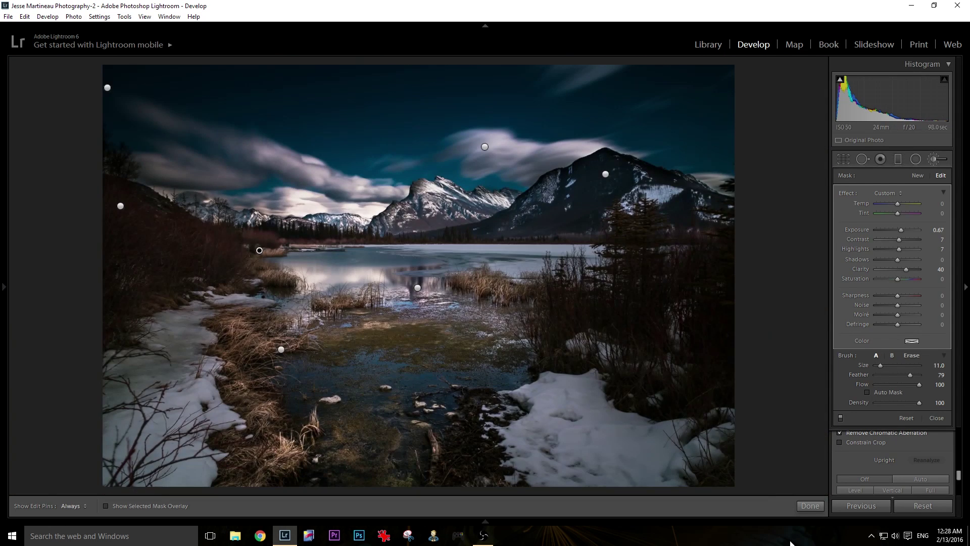
key(k)
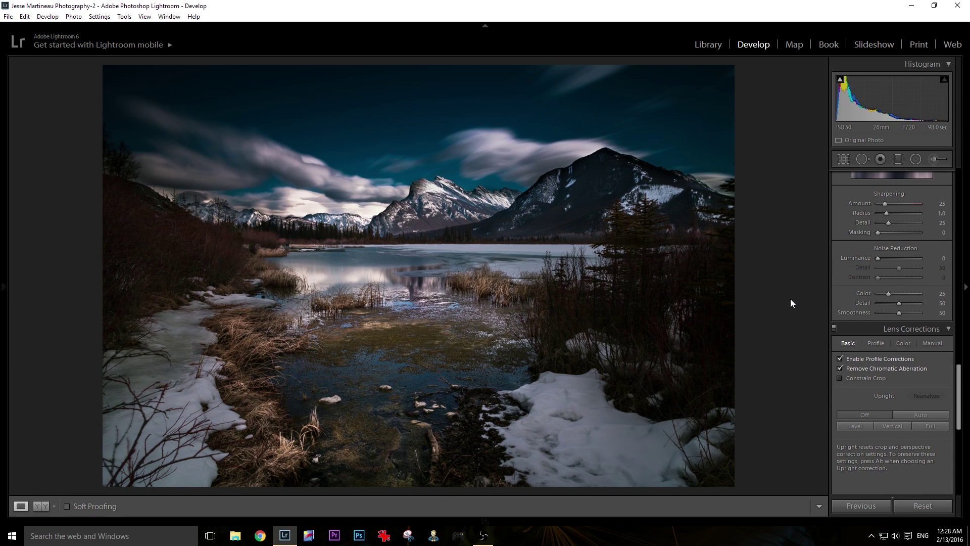
- Compare the edit with the finished version, reset that version to view the original photo, and undo the reset
key(Right)
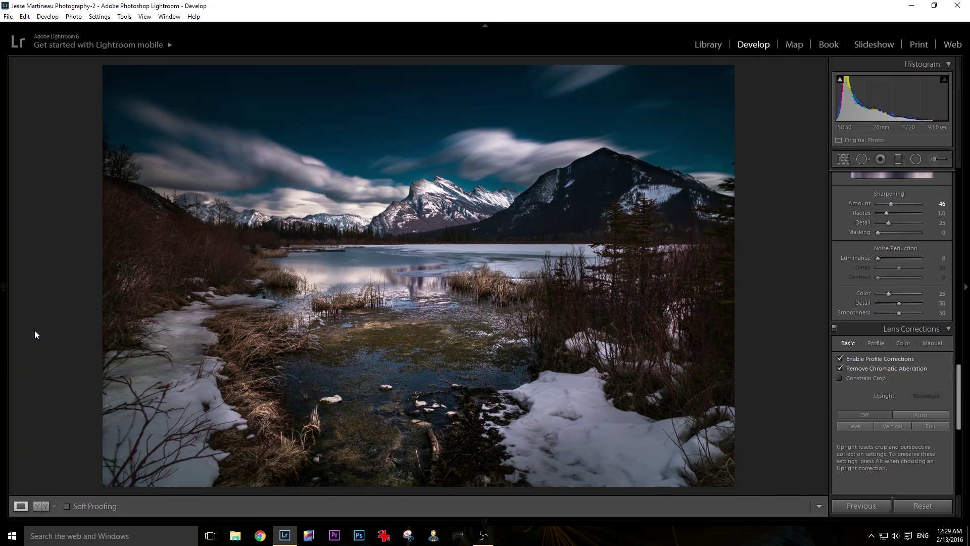
key(Right)
key(Right)
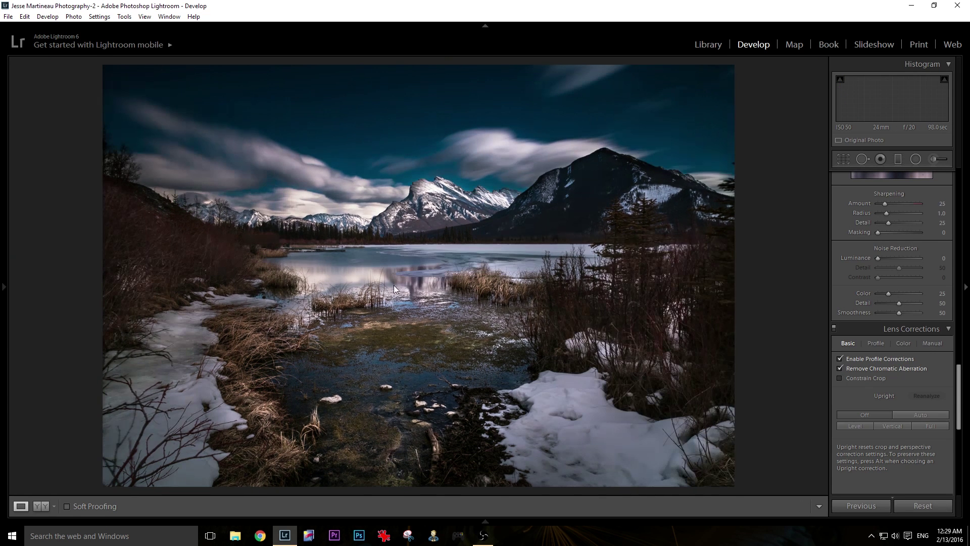
click(918, 506)
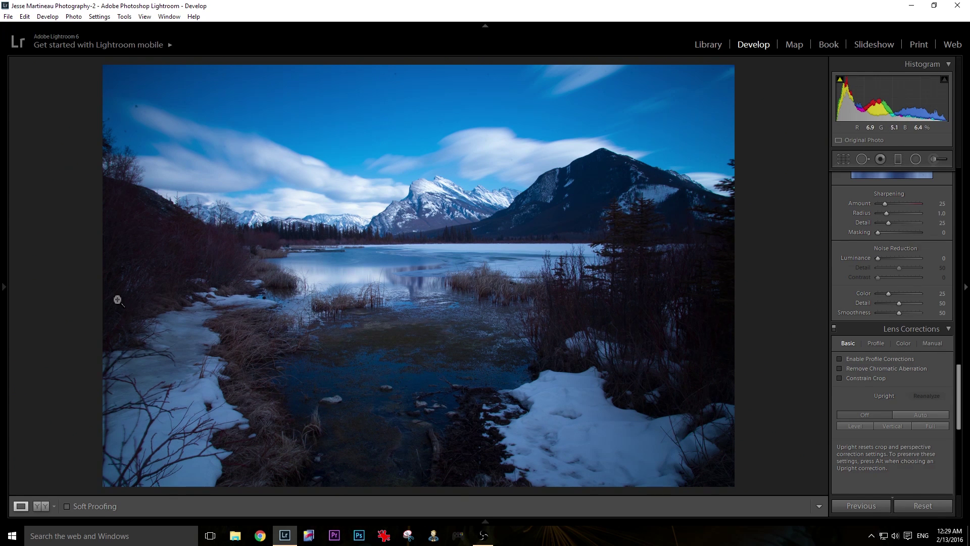
key(ctrl+z)
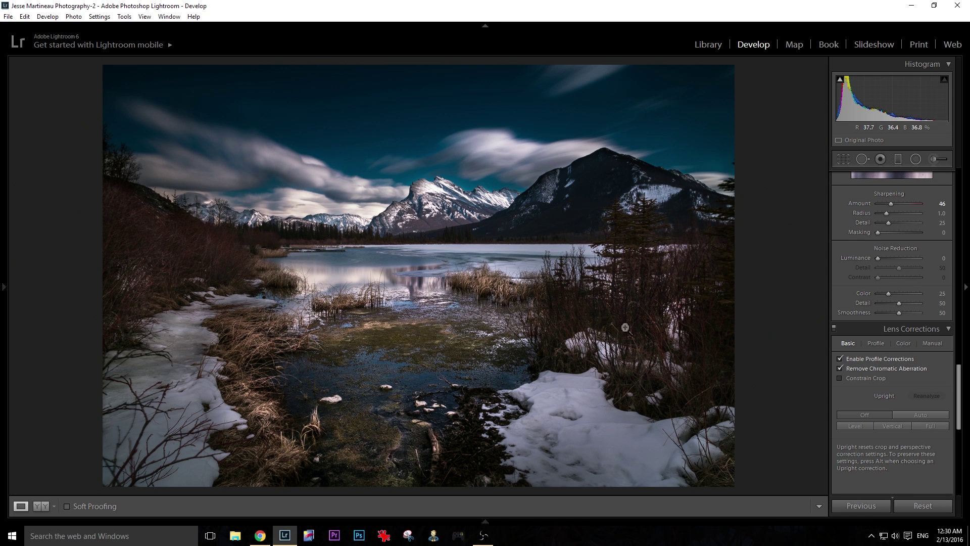
- Switch to the lightscameradad.com blog in Chrome, dismiss the subscription pop-up, and view the social links and sign-up form
click(284, 533)
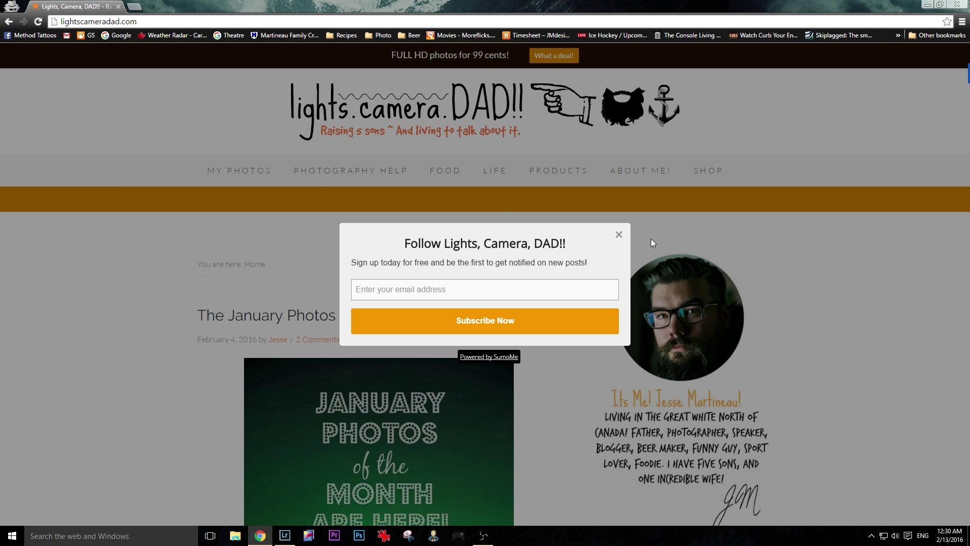
click(619, 236)
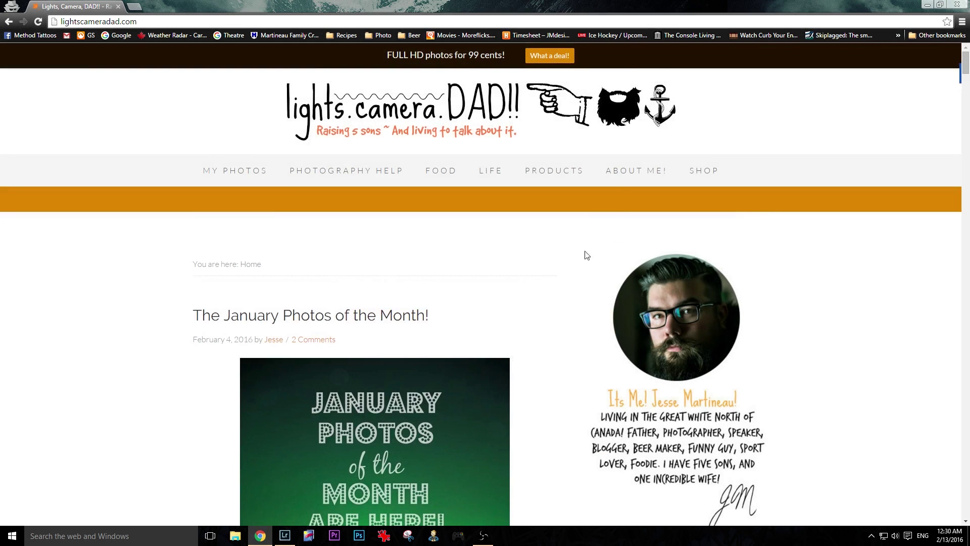
scroll(585, 253, down, 4)
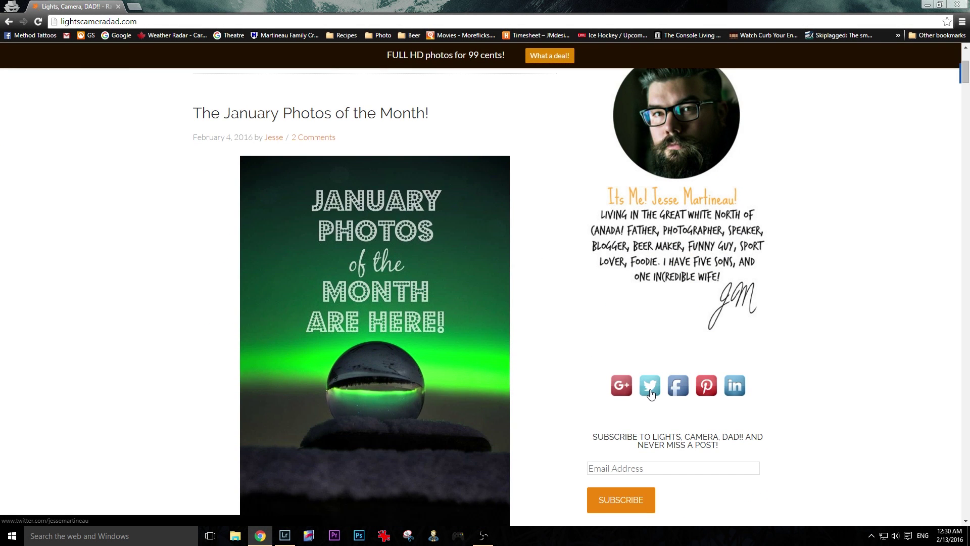